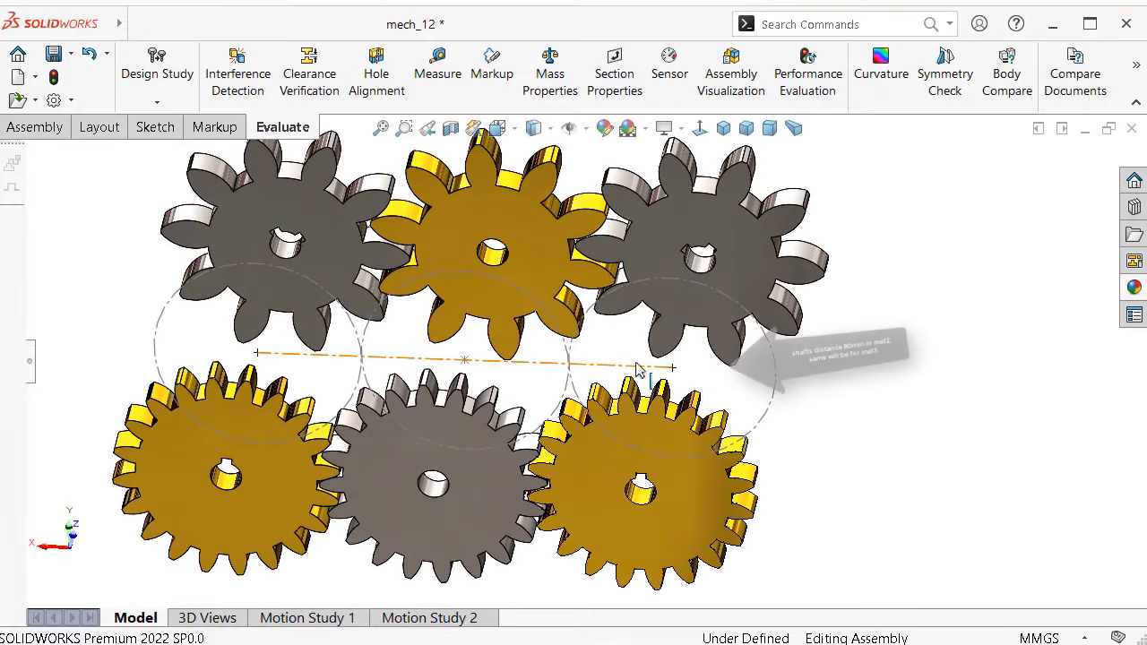
Check the mass properties of the upper-right small gear, spur gear_iso<5>.
left_click(636, 367)
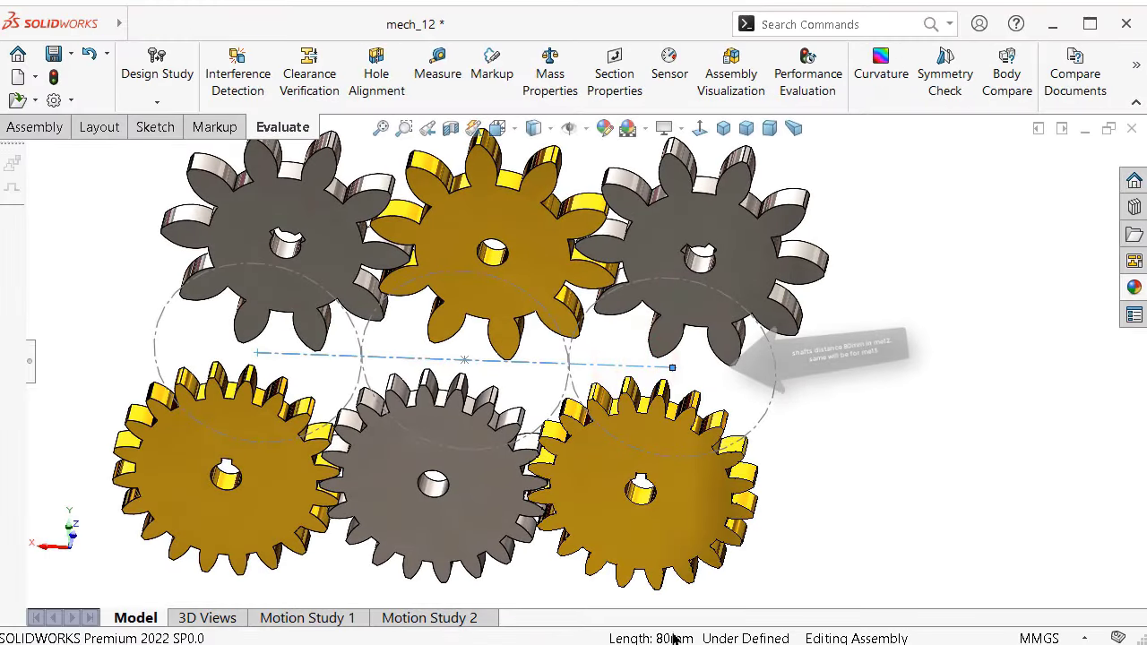
left_click(860, 392)
scroll(770, 350, "up", 2)
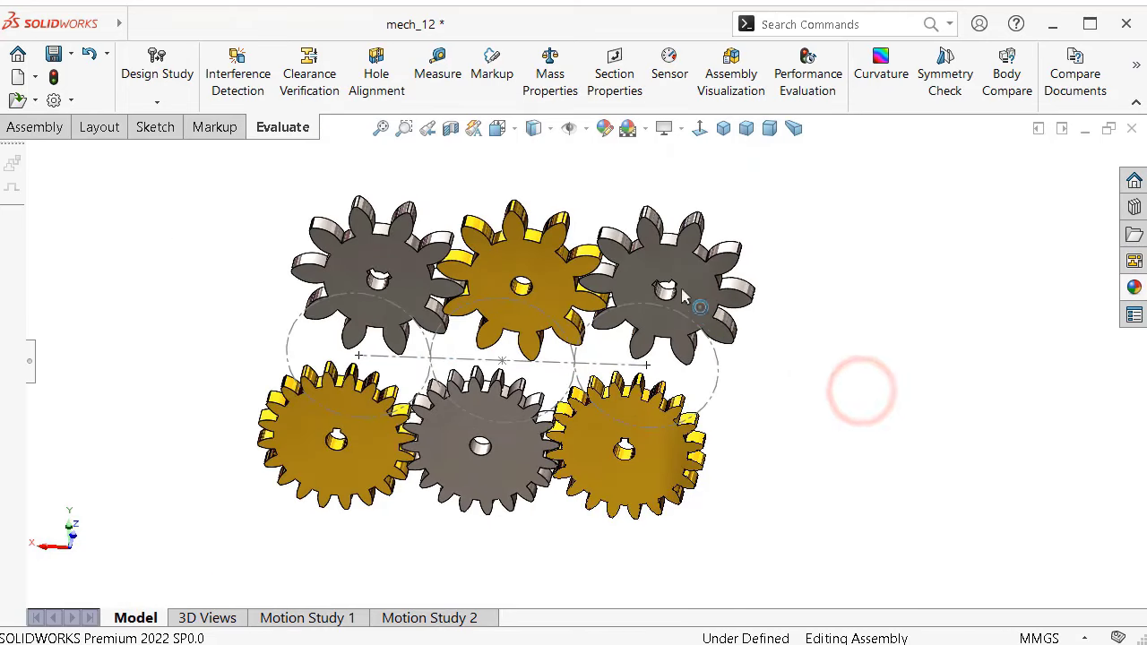
left_click(682, 296)
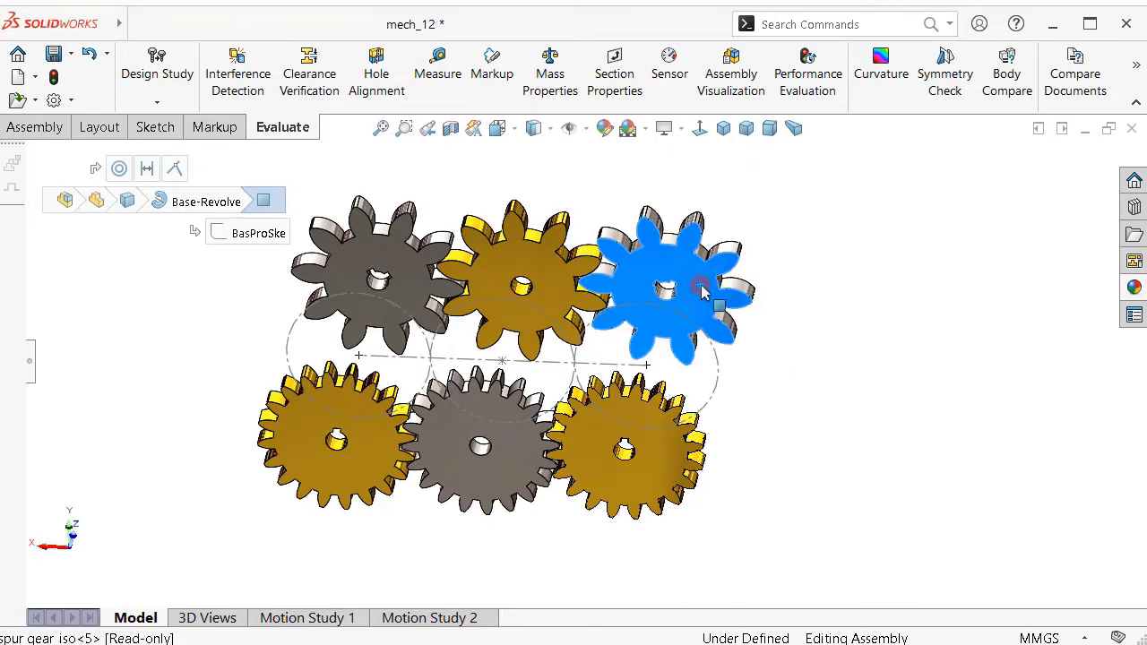
left_click(32, 358)
left_click(134, 486)
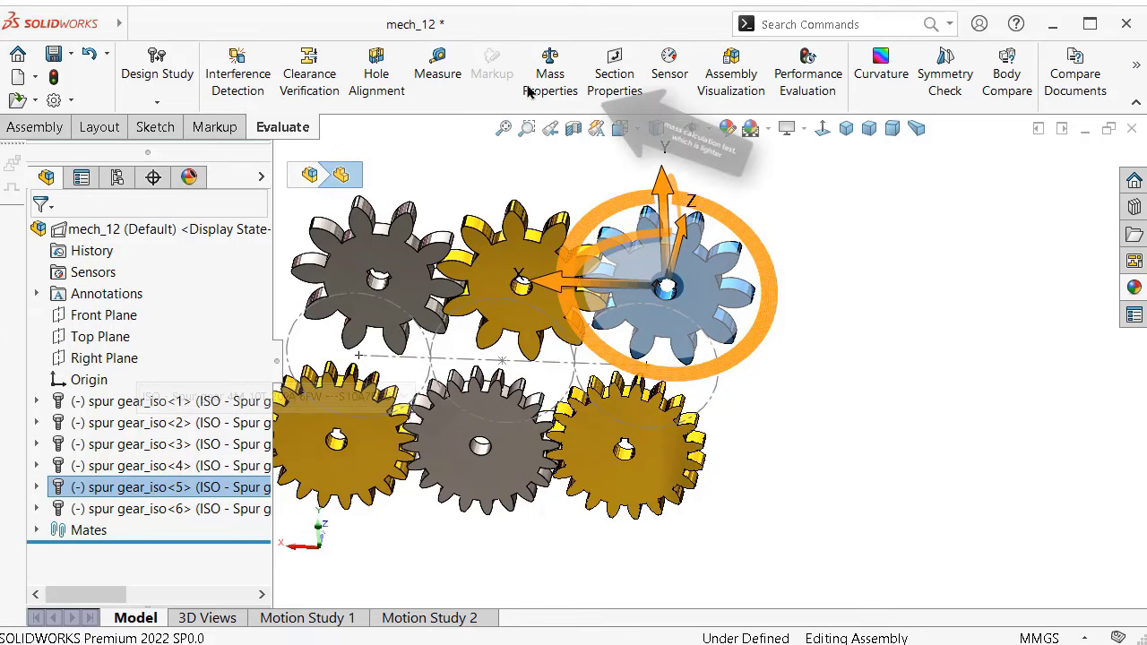
left_click(555, 77)
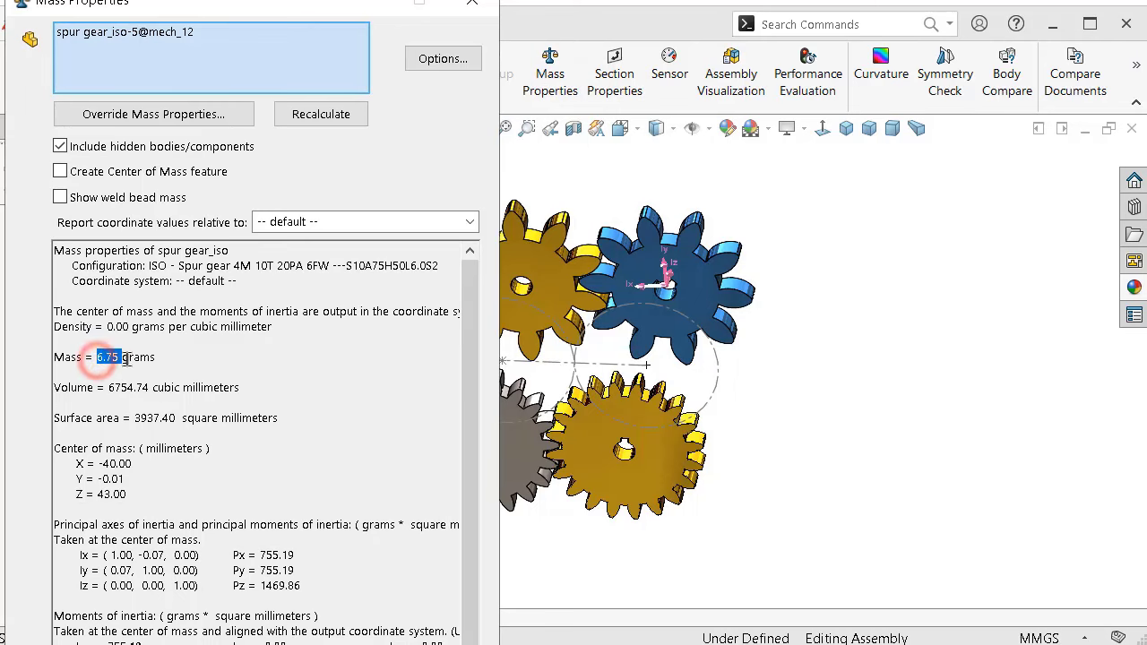
left_click(475, 8)
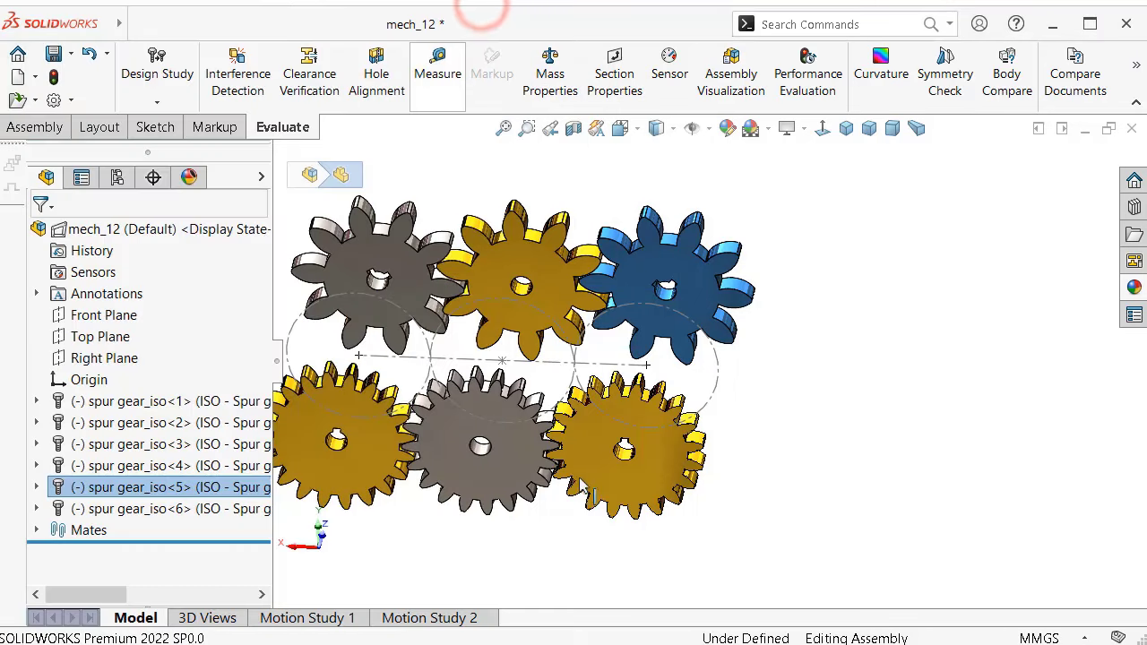
Check the mass properties of the lower-right large gear, then fit the whole assembly in view.
left_click(605, 437)
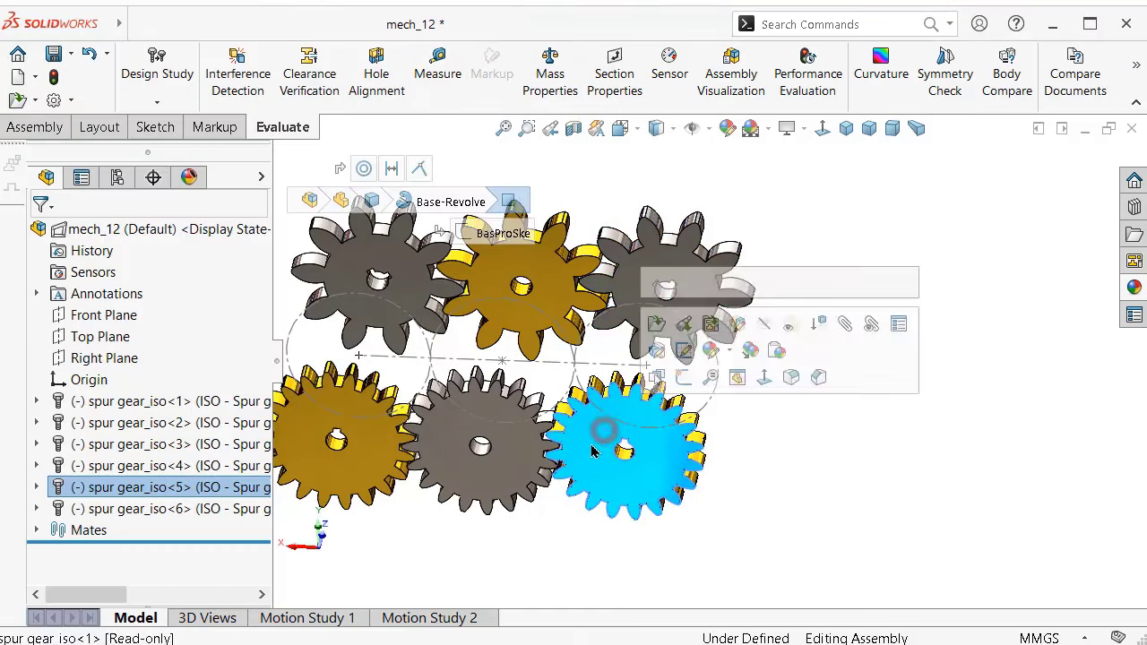
left_click(173, 408)
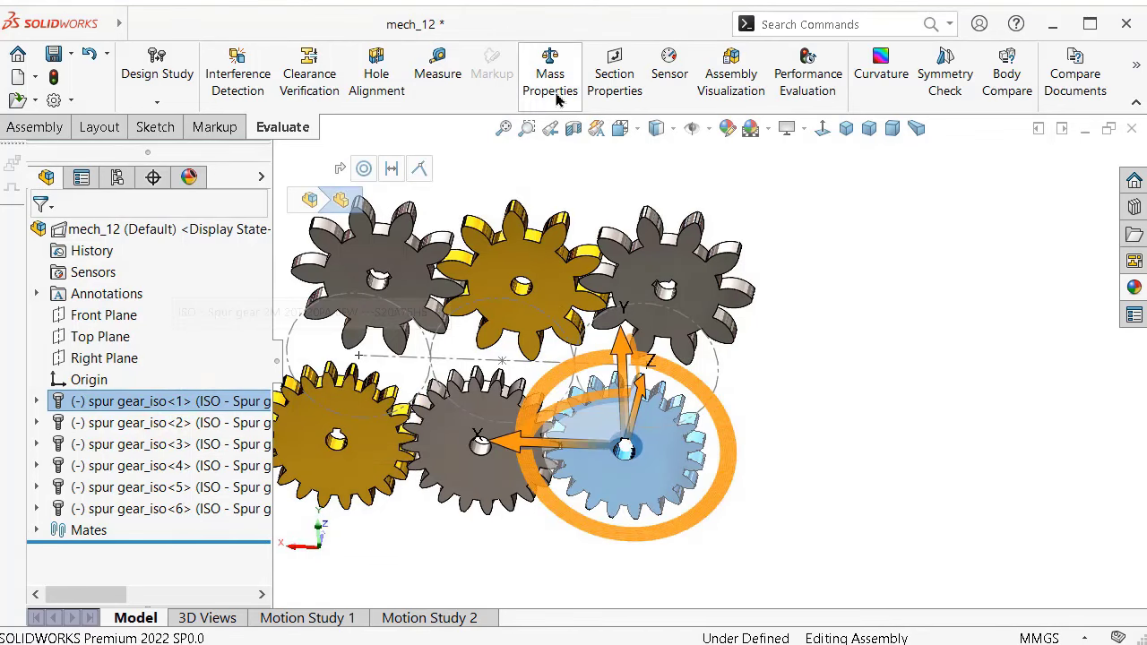
left_click(553, 79)
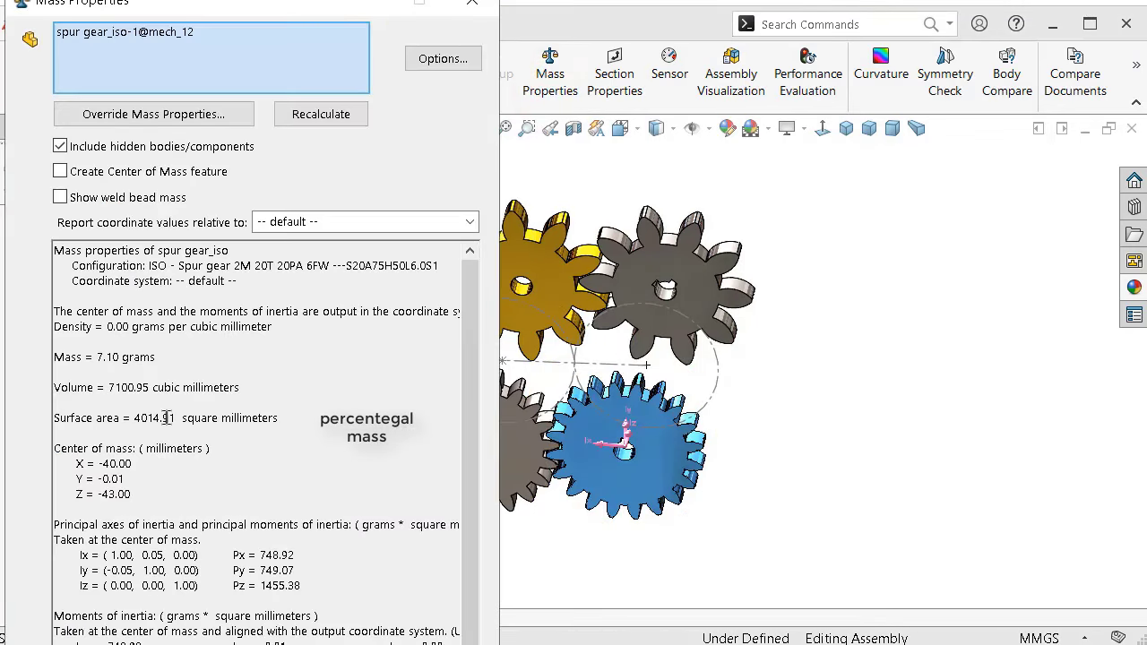
left_click(472, 4)
left_click(845, 338)
key("f")
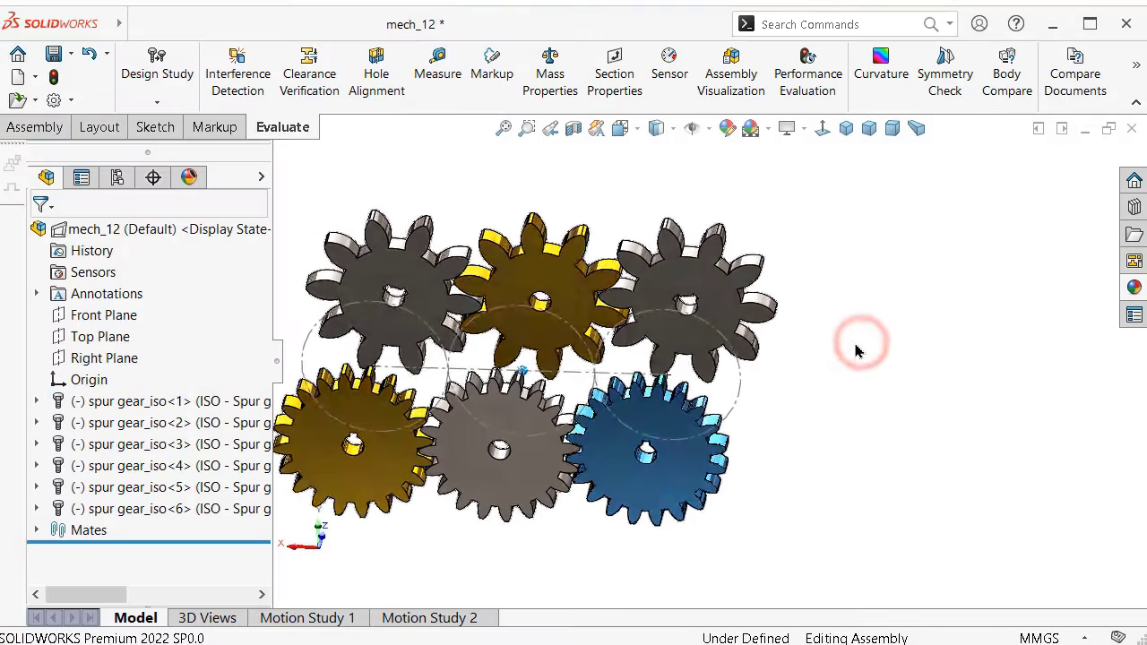
left_click(908, 361)
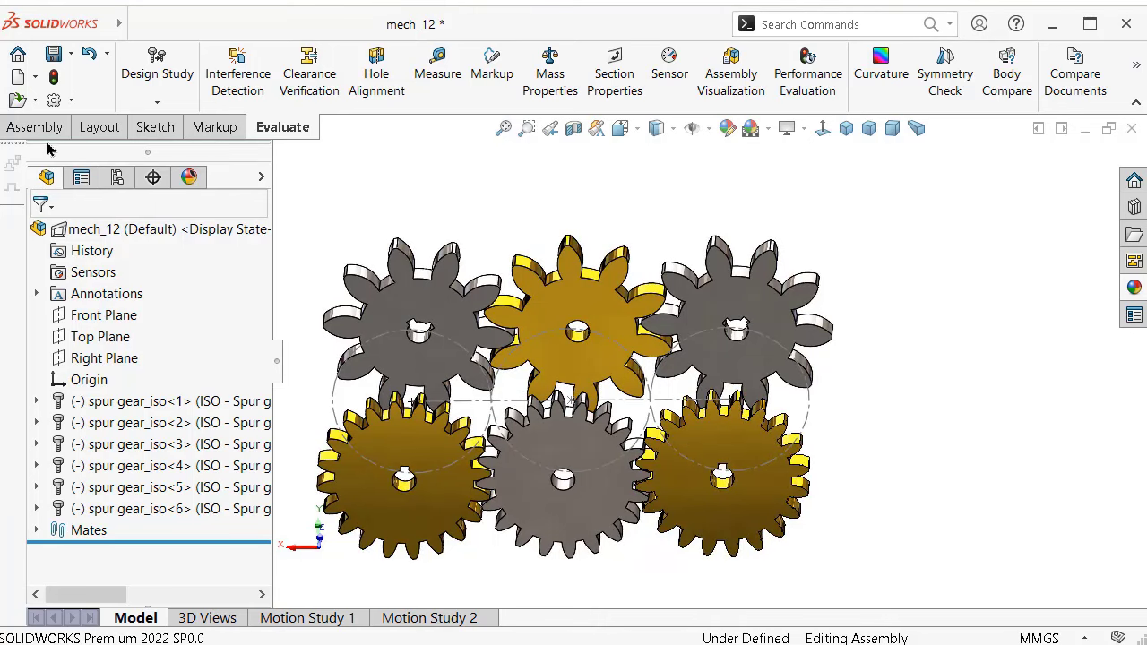
Create a new assembly document and start a layout sketch in it.
left_click(20, 79)
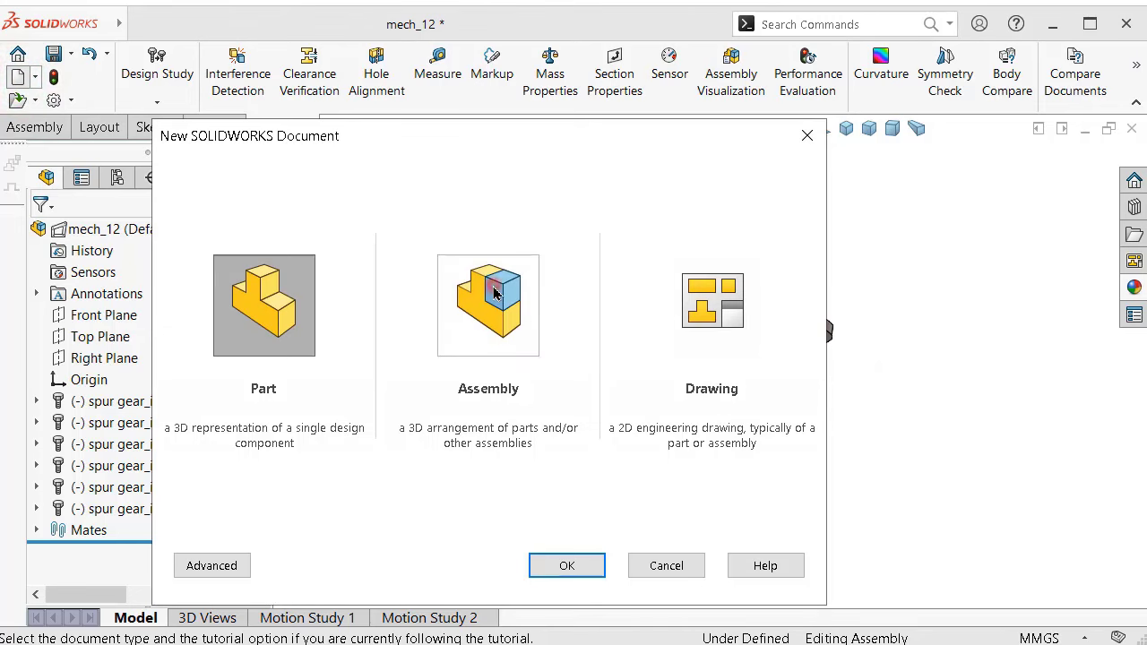
left_click(492, 292)
left_click(582, 565)
left_click(160, 416)
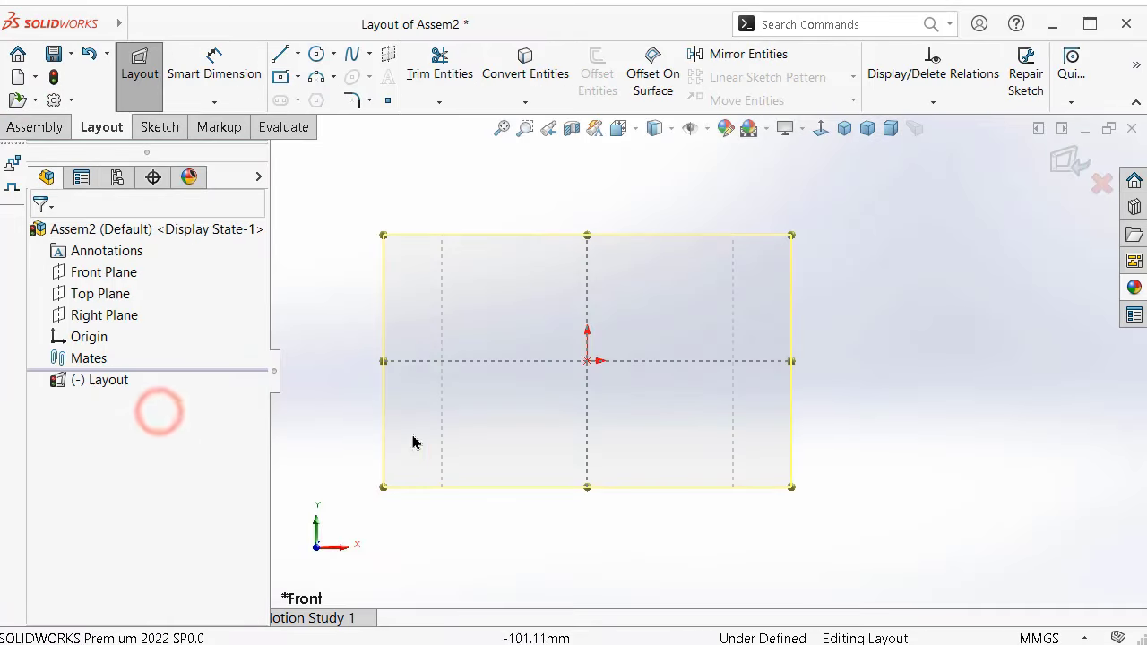
Draw a horizontal midpoint line from the origin to the rectangle's edge as construction geometry.
left_click(297, 54)
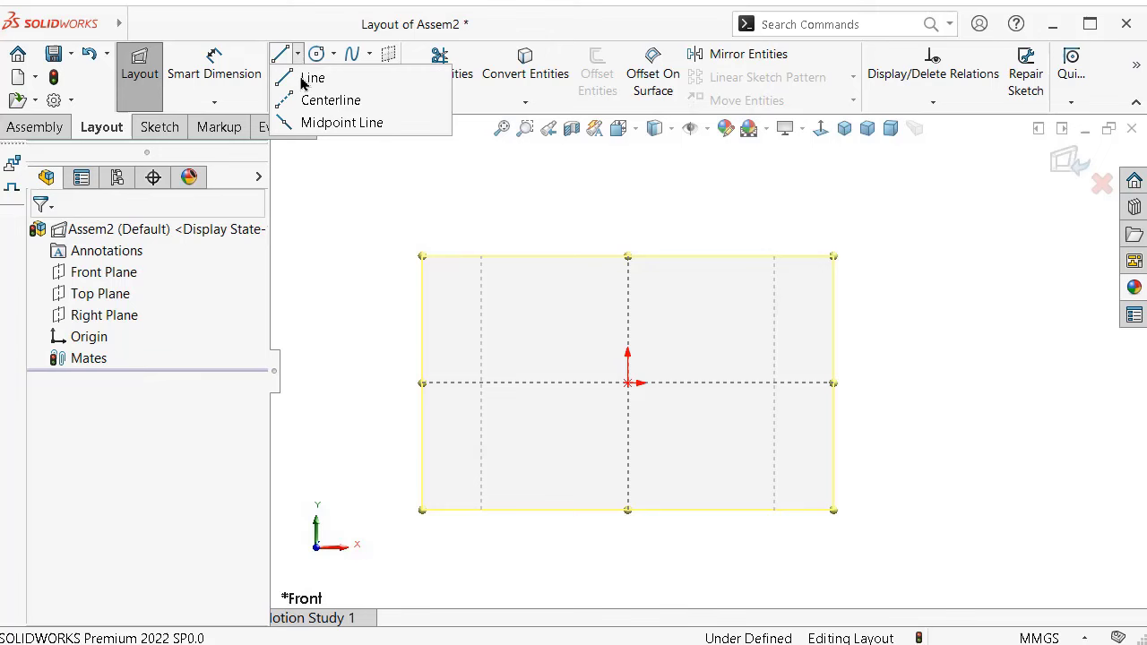
left_click(315, 121)
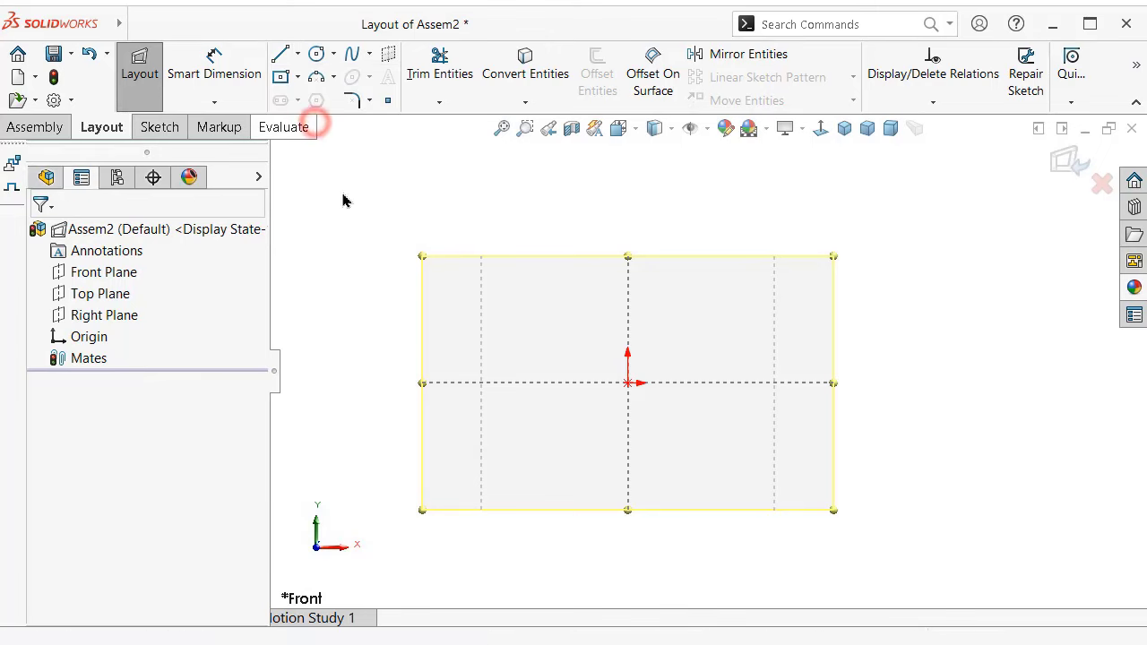
left_click(627, 382)
left_click(833, 382)
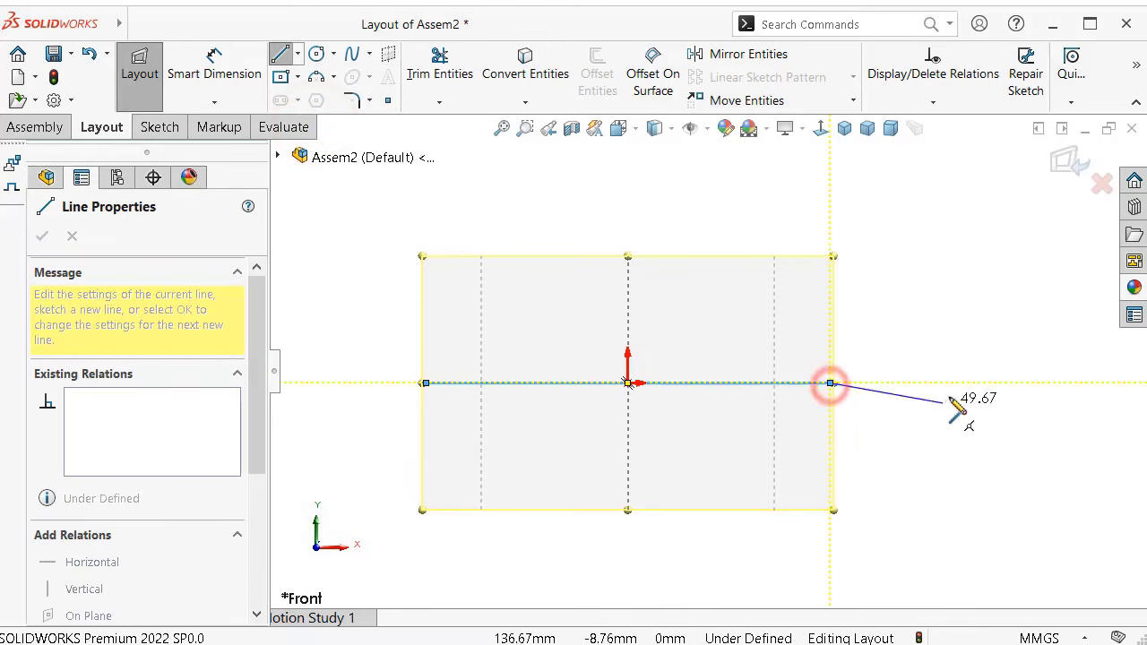
double_click(956, 376)
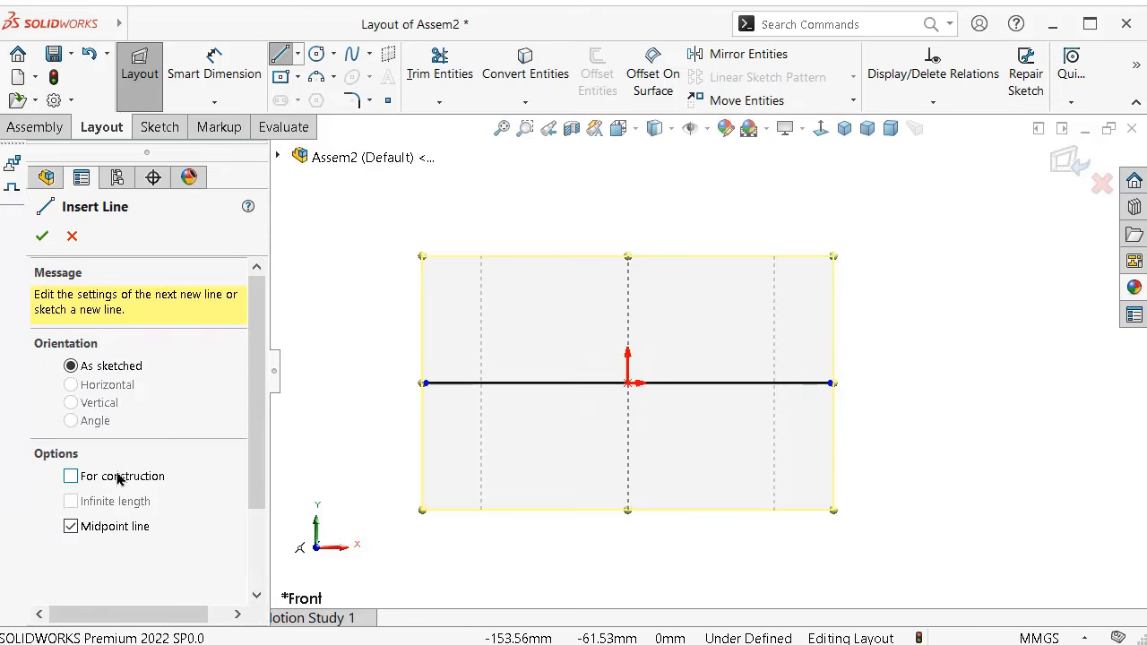
left_click(40, 237)
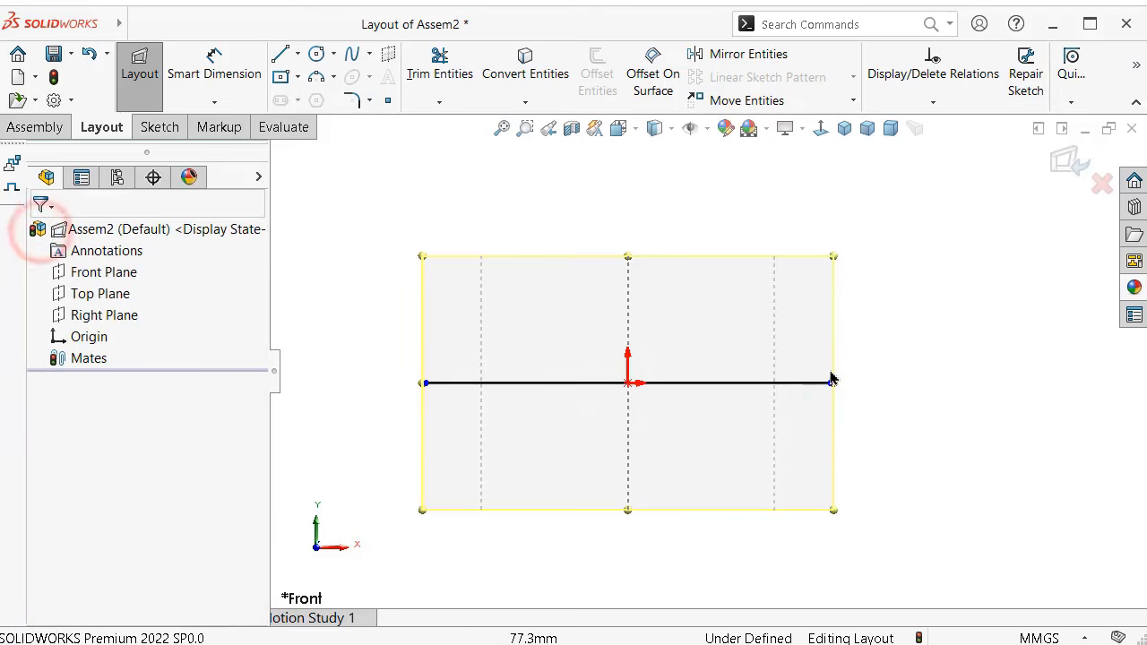
scroll(765, 383, "up", 3)
scroll(757, 386, "down", 2)
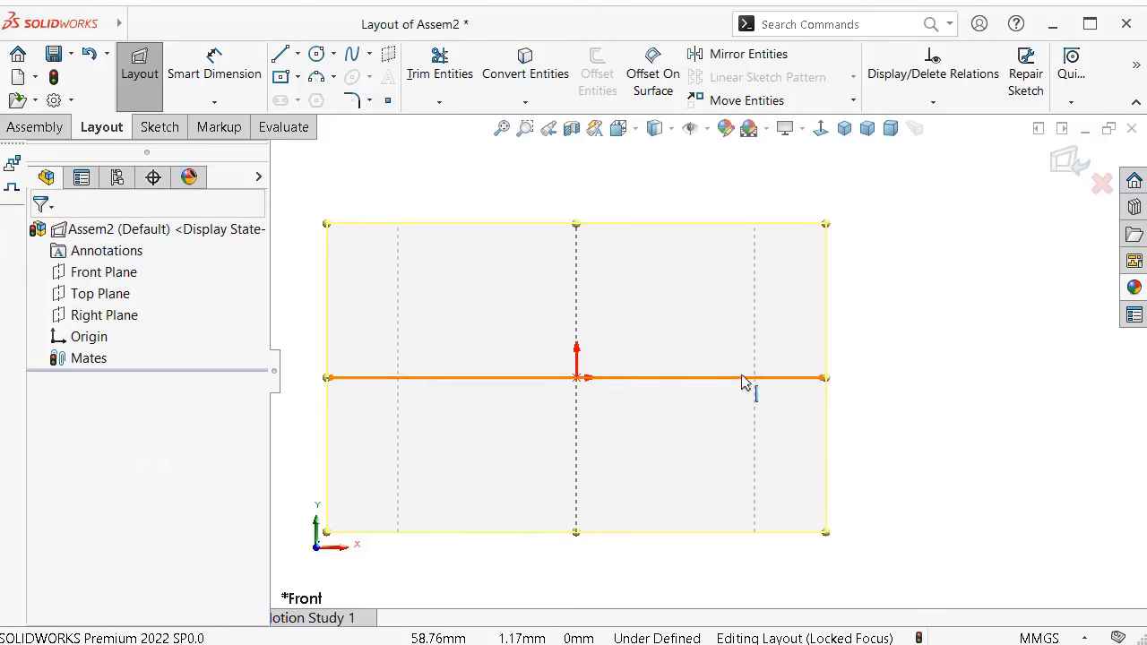
left_click(742, 378)
left_click(814, 320)
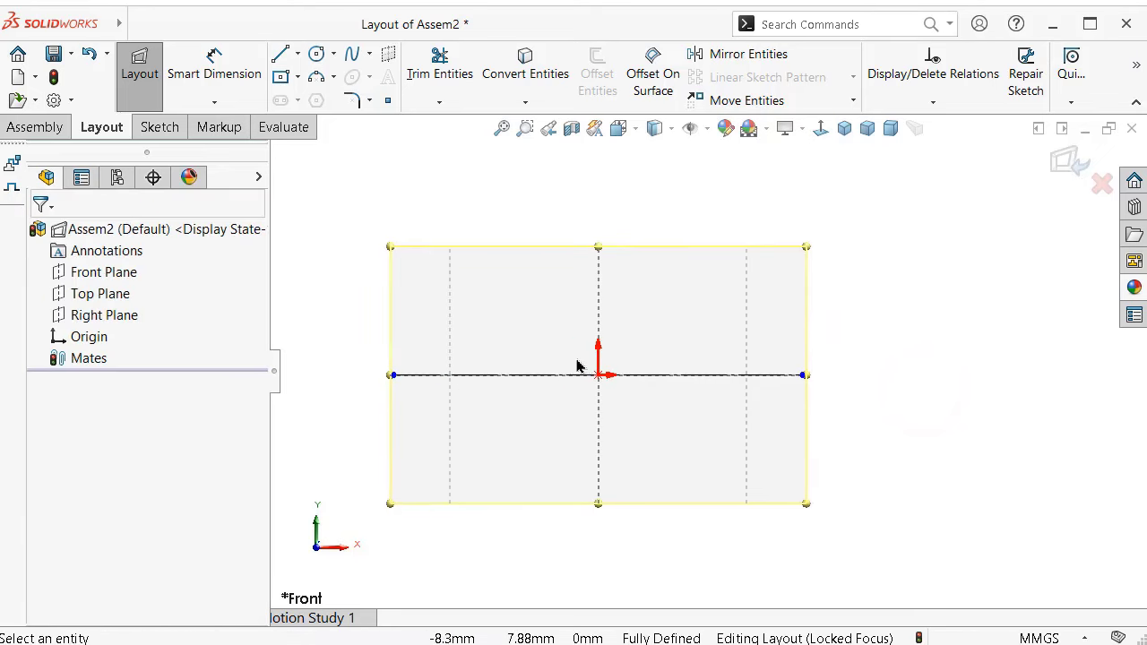
Smart-dimension the construction midline and start entering 30+20+30 as its length.
key("f")
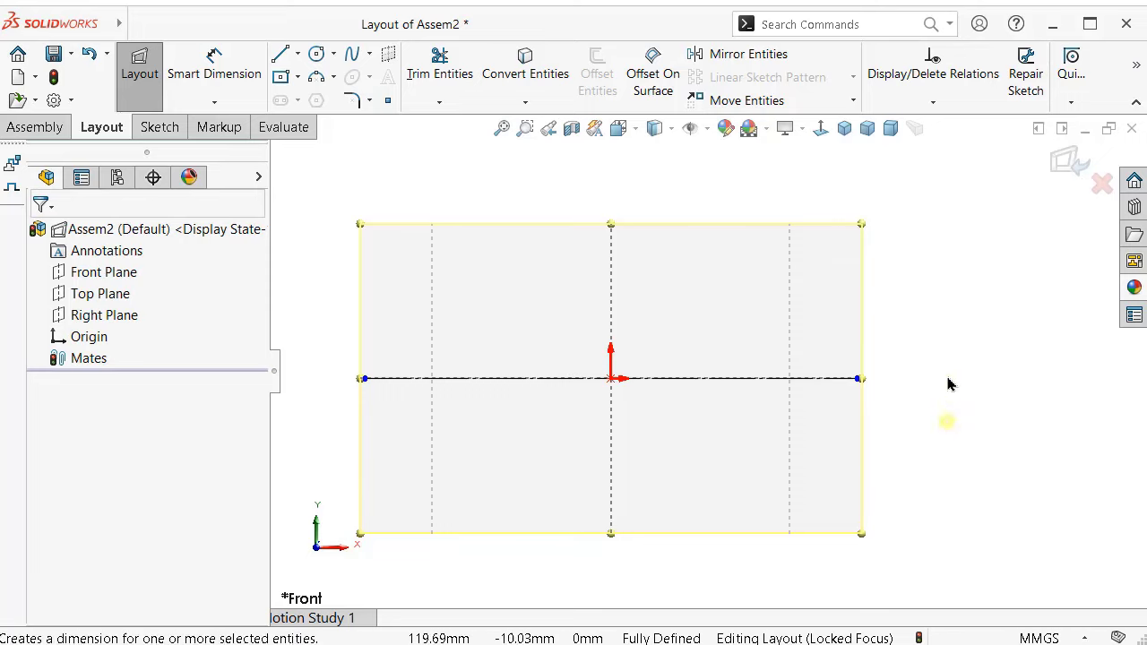
right_click_drag(947, 421, 948, 383)
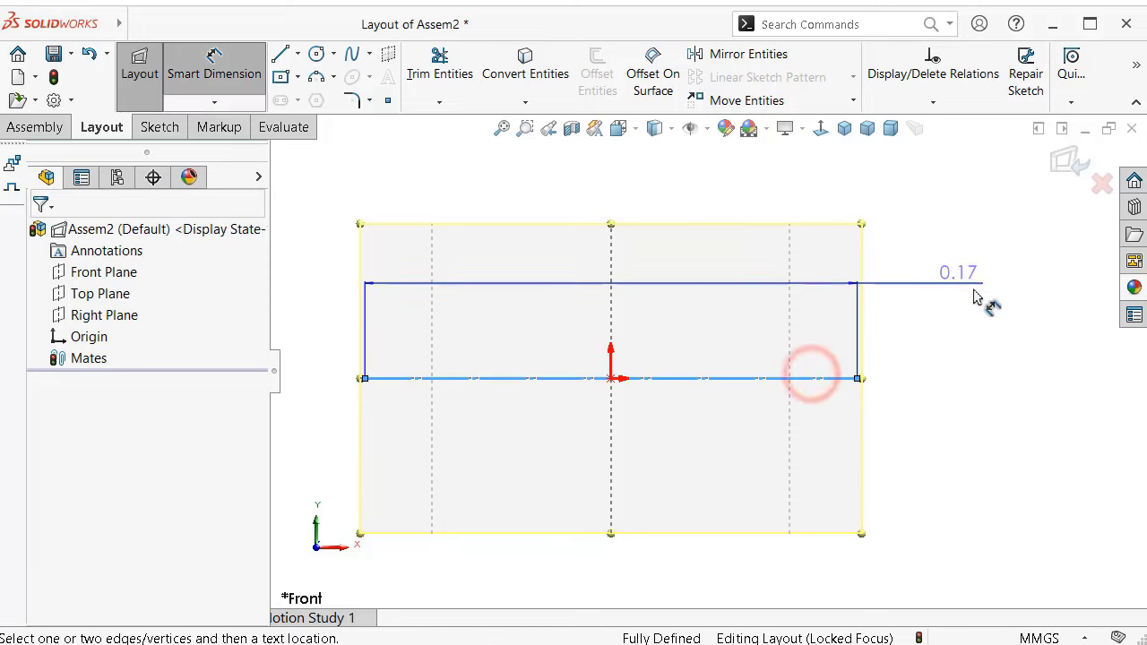
left_click(980, 305)
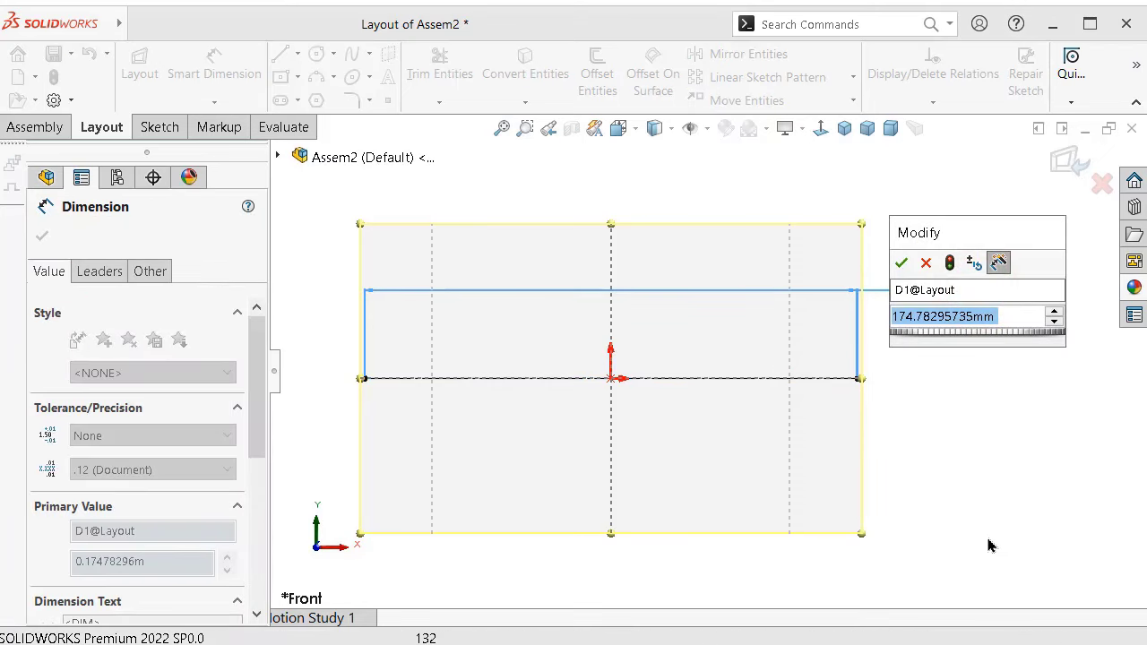
left_click_drag(953, 233, 598, 172)
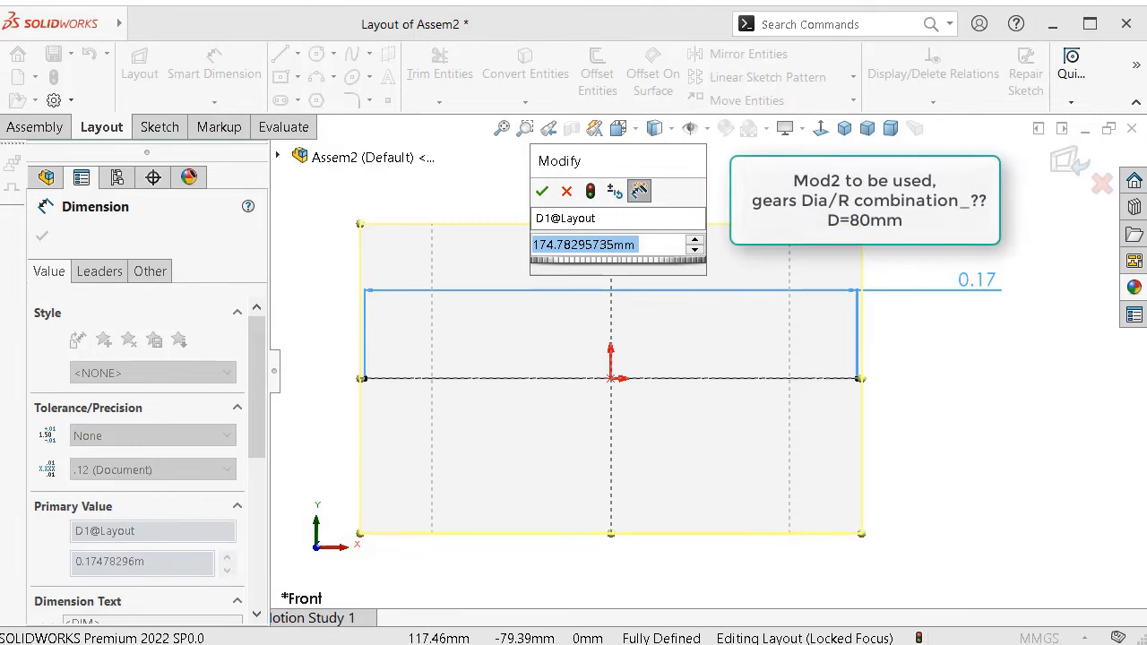
left_click(644, 245)
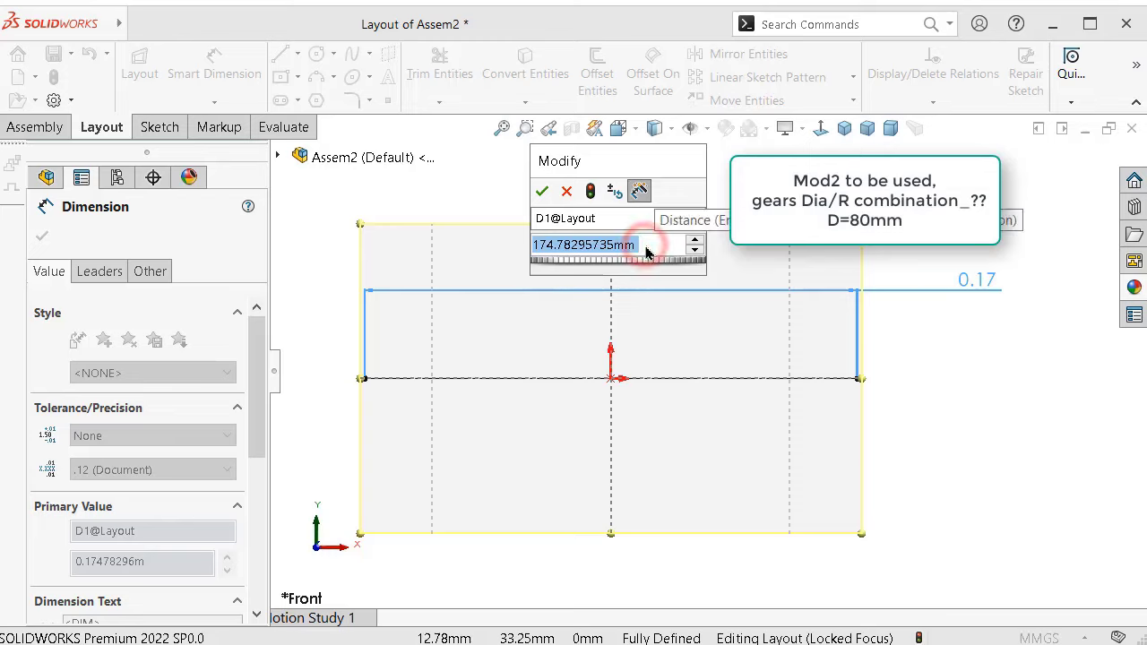
type("30")
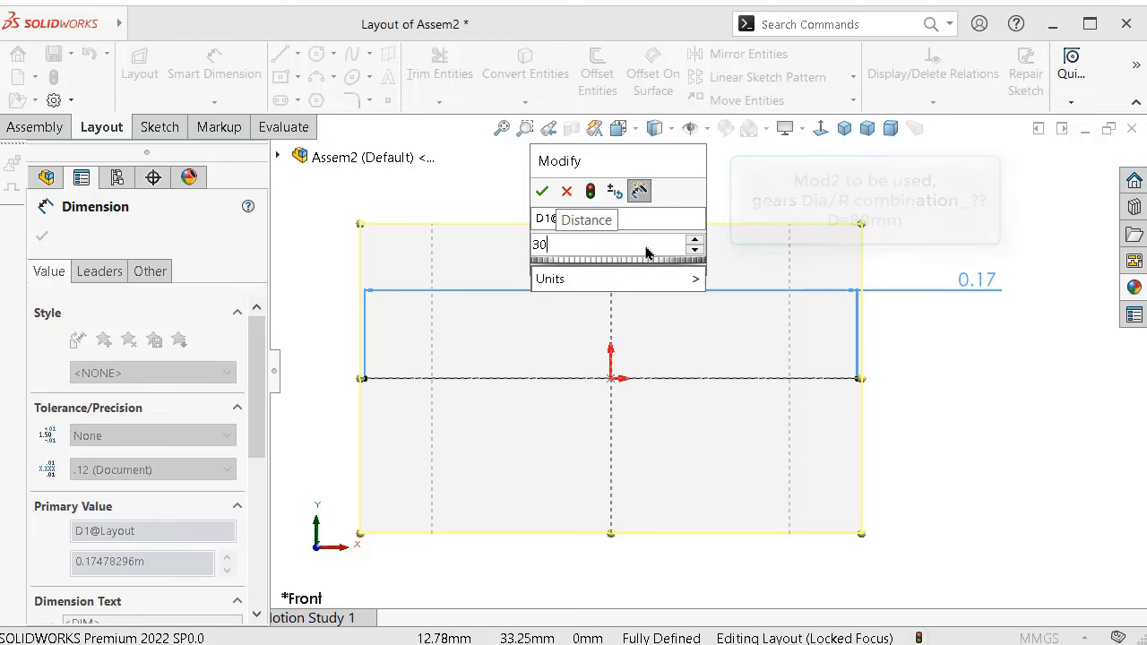
type("+20")
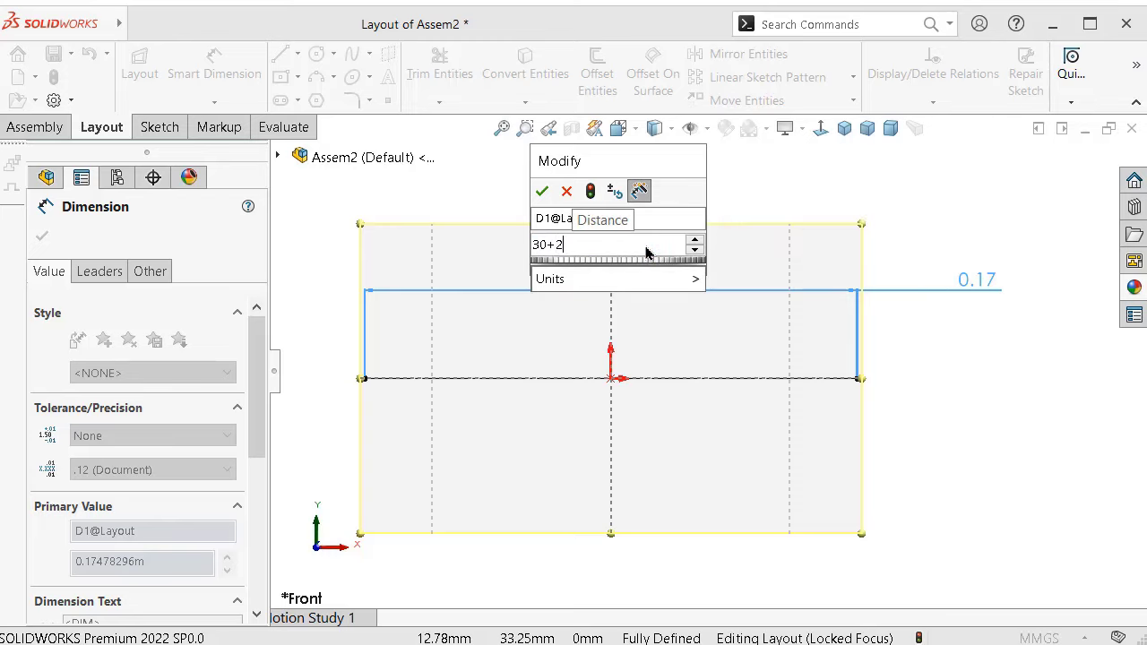
type("+30")
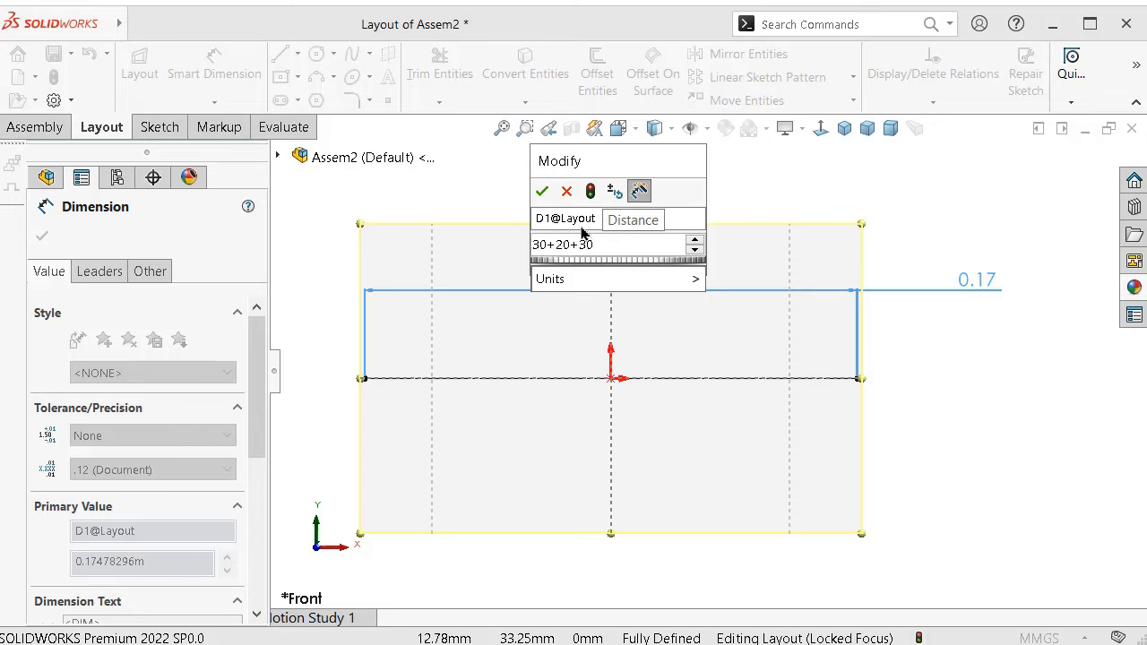
Confirm the 80 mm line length and sketch three circles stacked left of the rectangle.
left_click(544, 191)
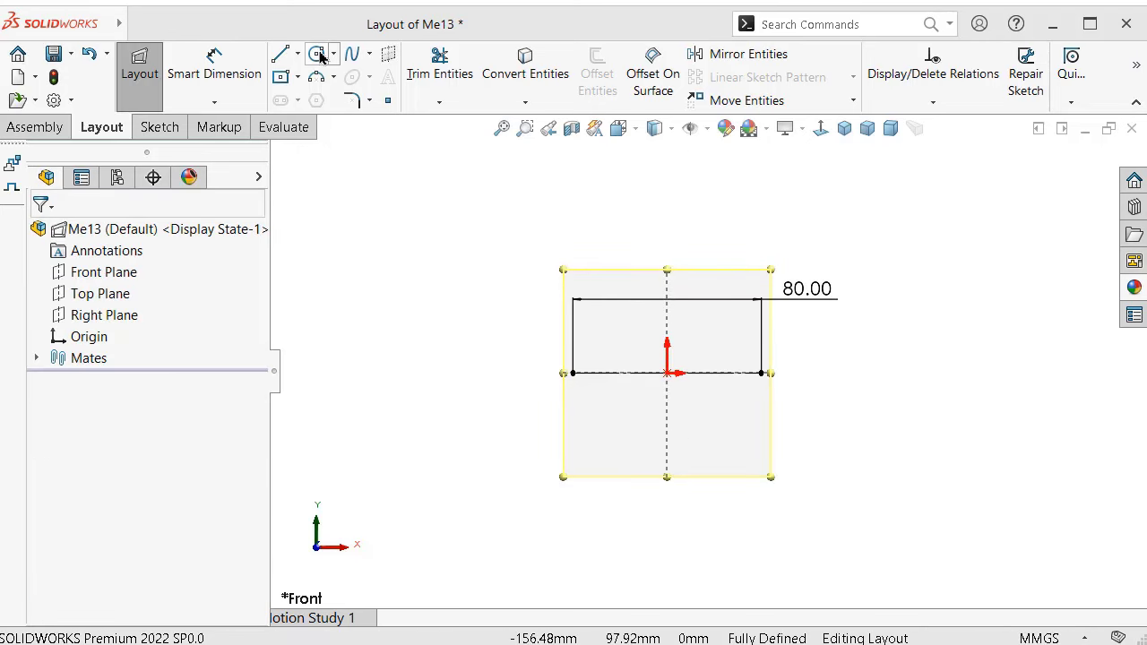
left_click(318, 55)
left_click(390, 273)
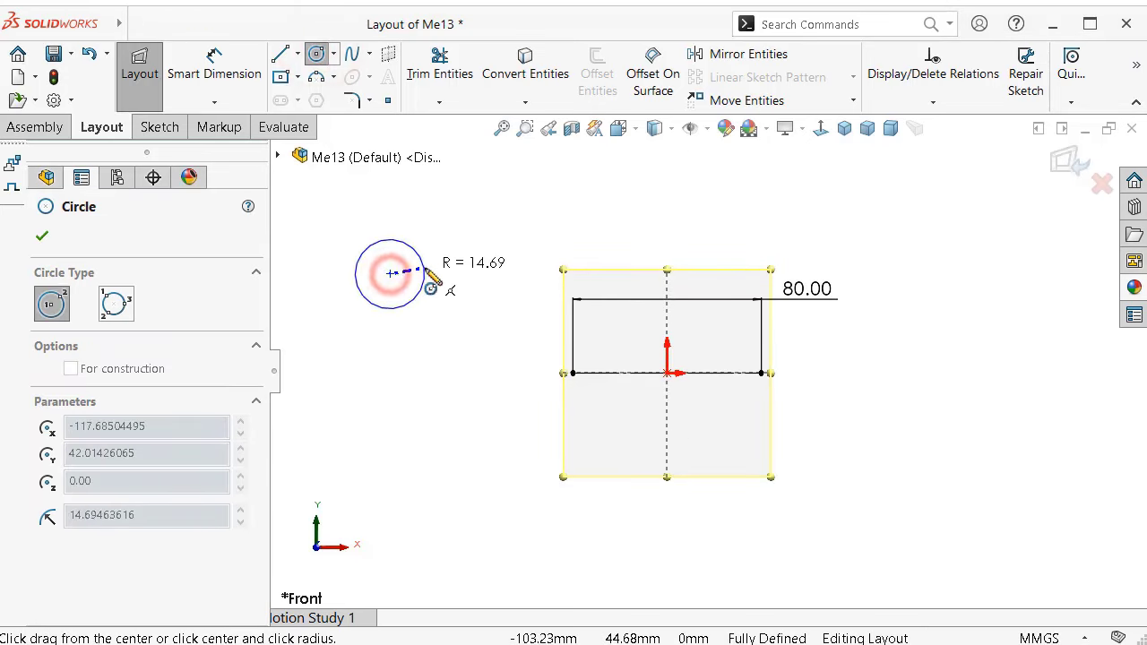
left_click(439, 255)
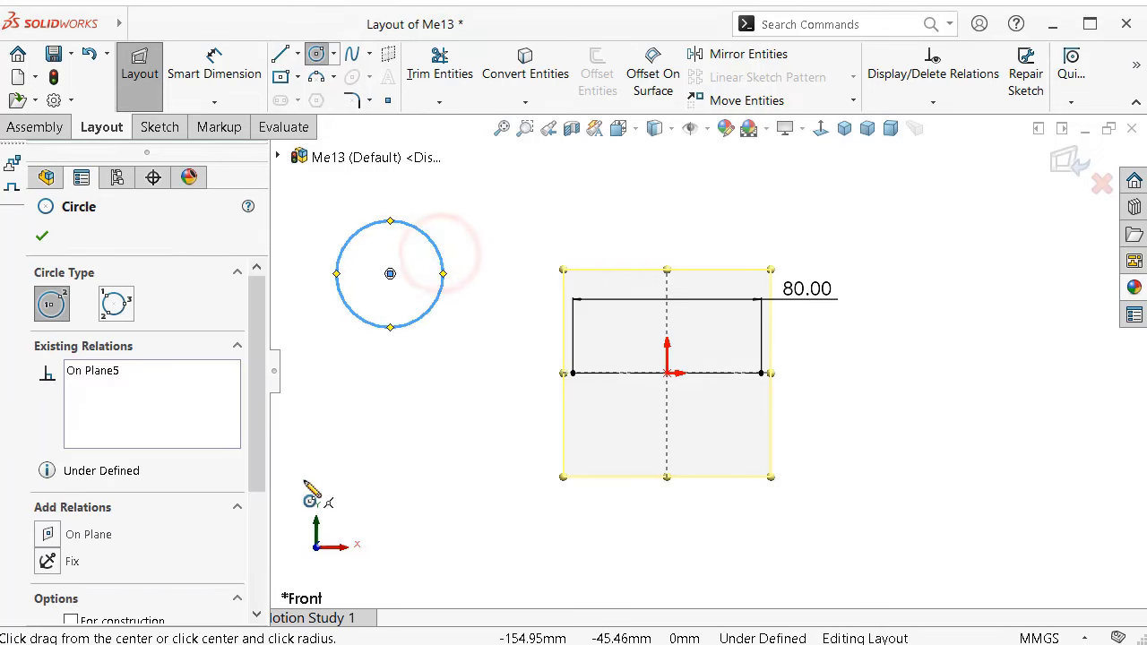
left_click_drag(256, 461, 256, 573)
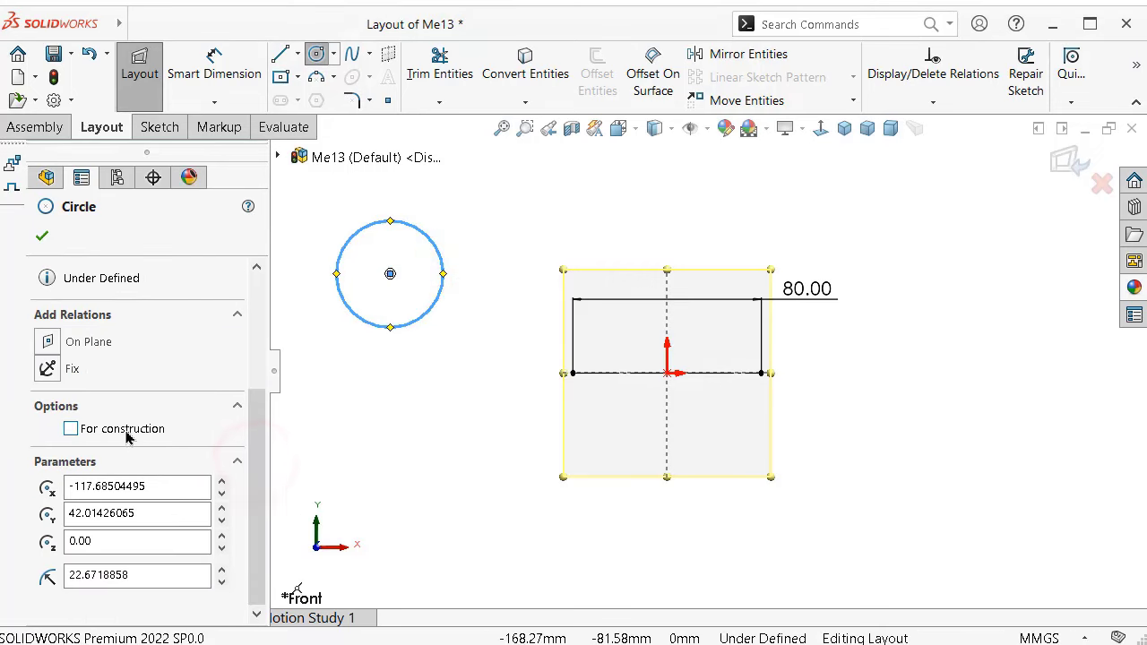
left_click(71, 428)
left_click(389, 408)
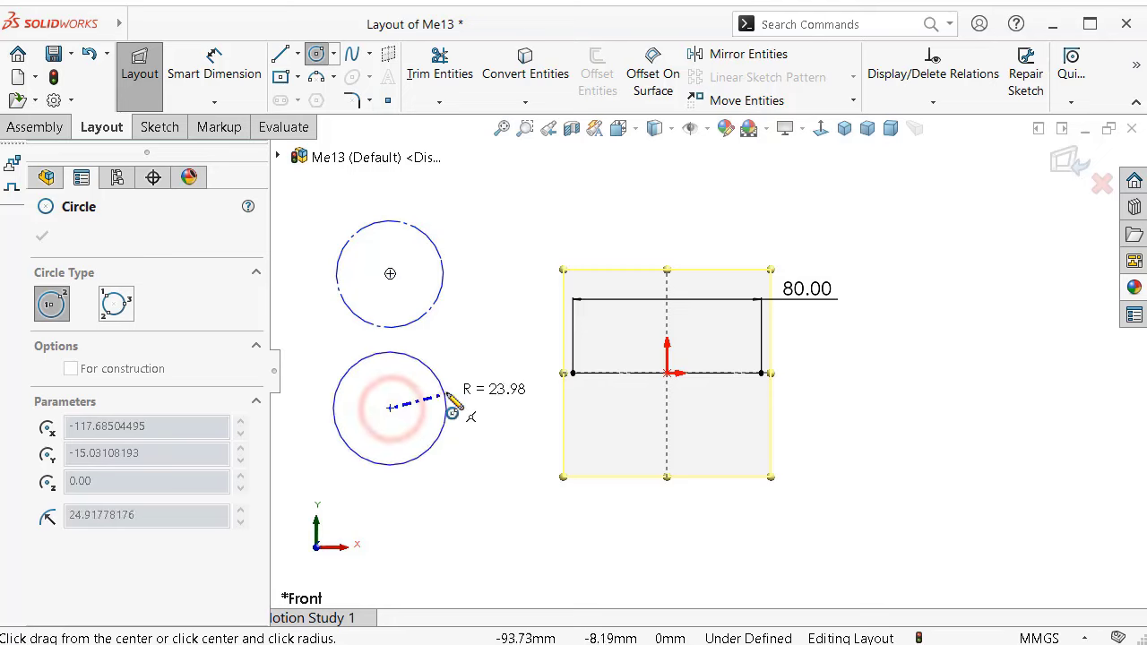
left_click(452, 408)
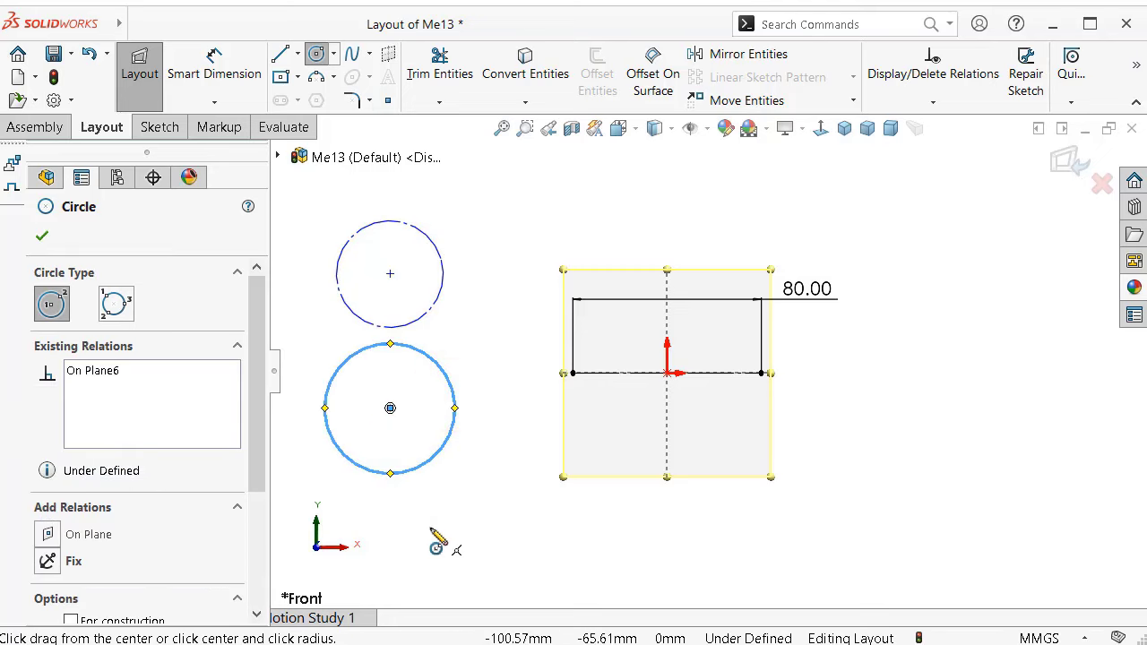
left_click(430, 527)
left_click(461, 516)
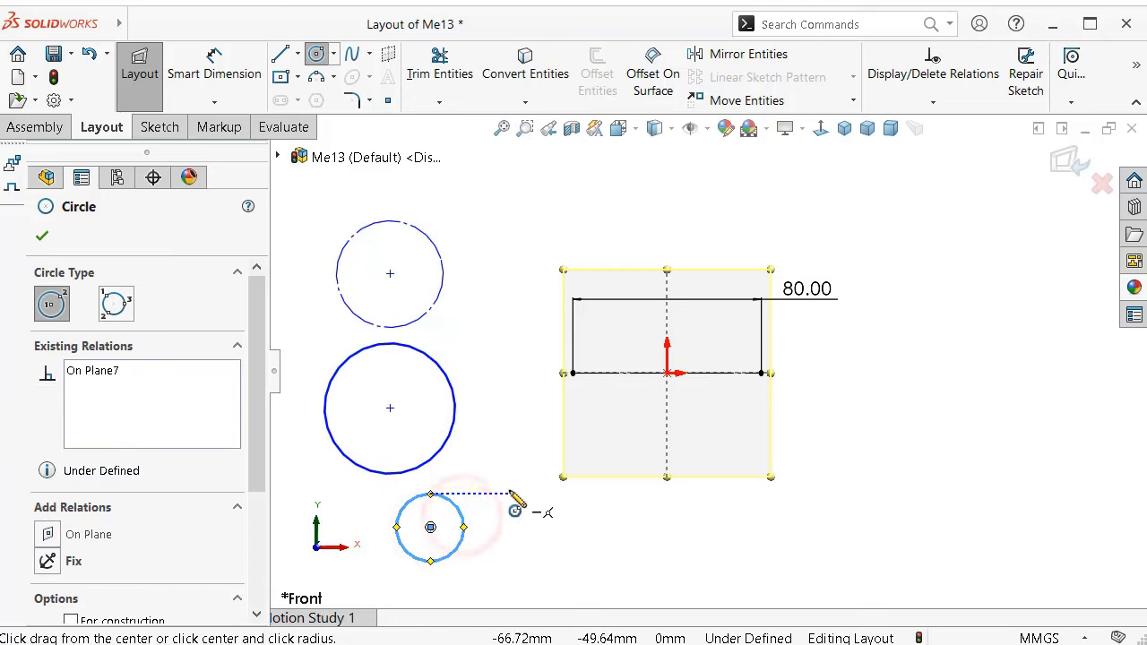
key("Escape")
Make the top and middle circles equal, and set the middle and small circles to construction.
left_click(441, 303)
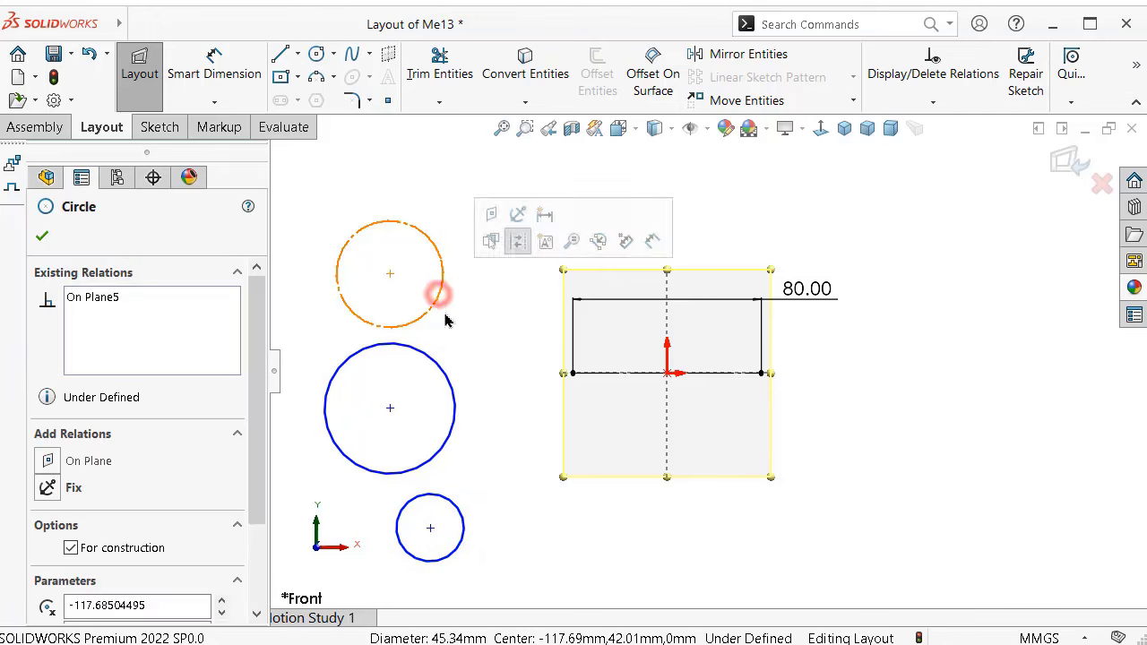
left_click(456, 414, "ctrl")
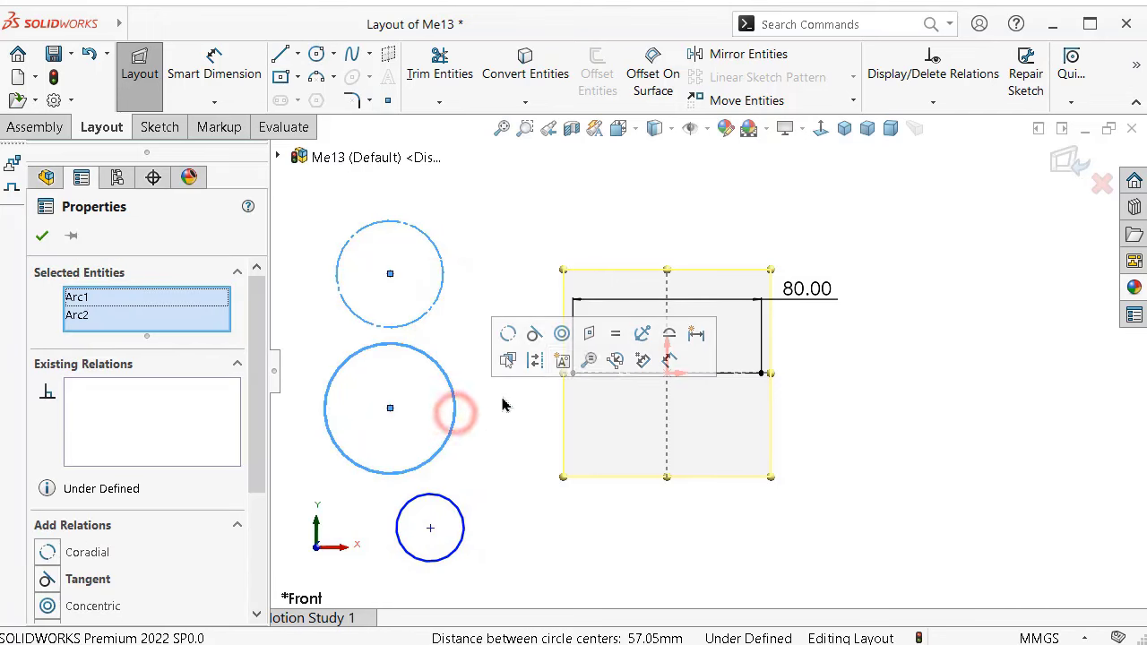
left_click(615, 329)
left_click(504, 243)
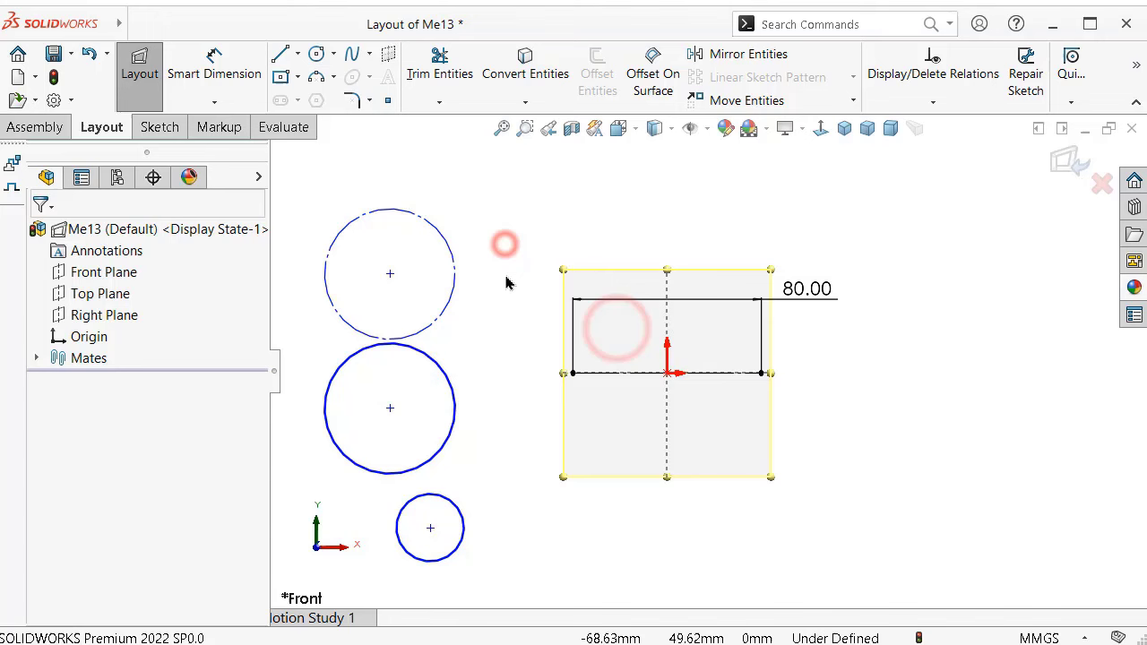
left_click(456, 397)
left_click(459, 510, "ctrl")
left_click(538, 457)
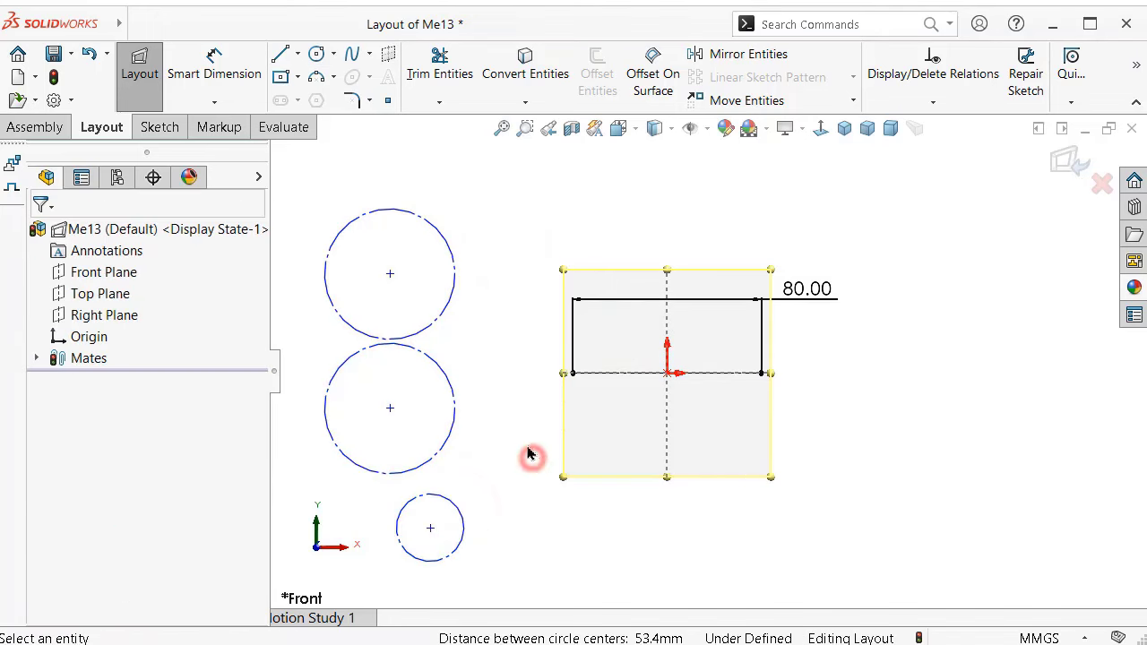
Dimension the top circle to Ø60 (entered as 30*2) and the small circle to Ø20.
right_click_drag(505, 387, 475, 226)
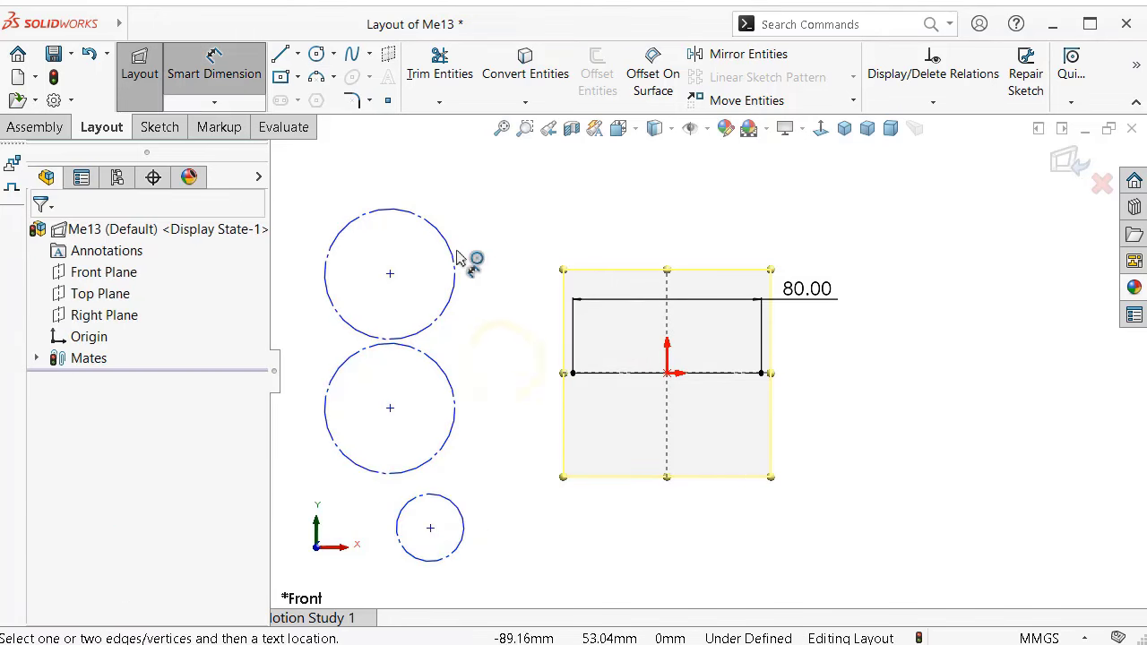
left_click(468, 249)
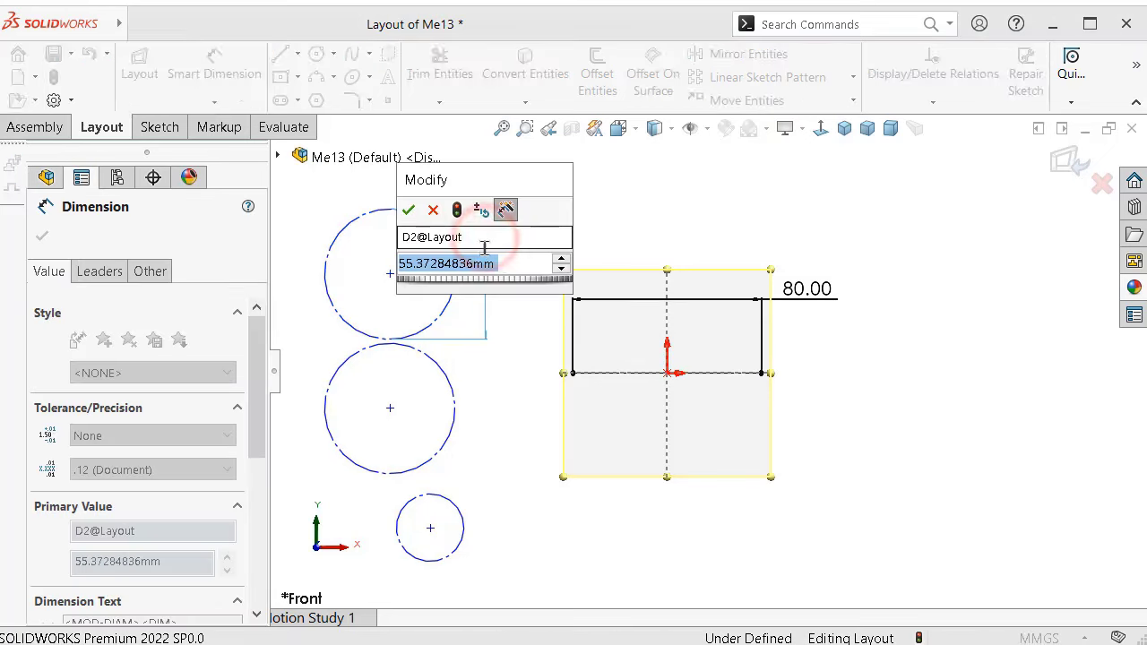
key("Return")
left_click(517, 305)
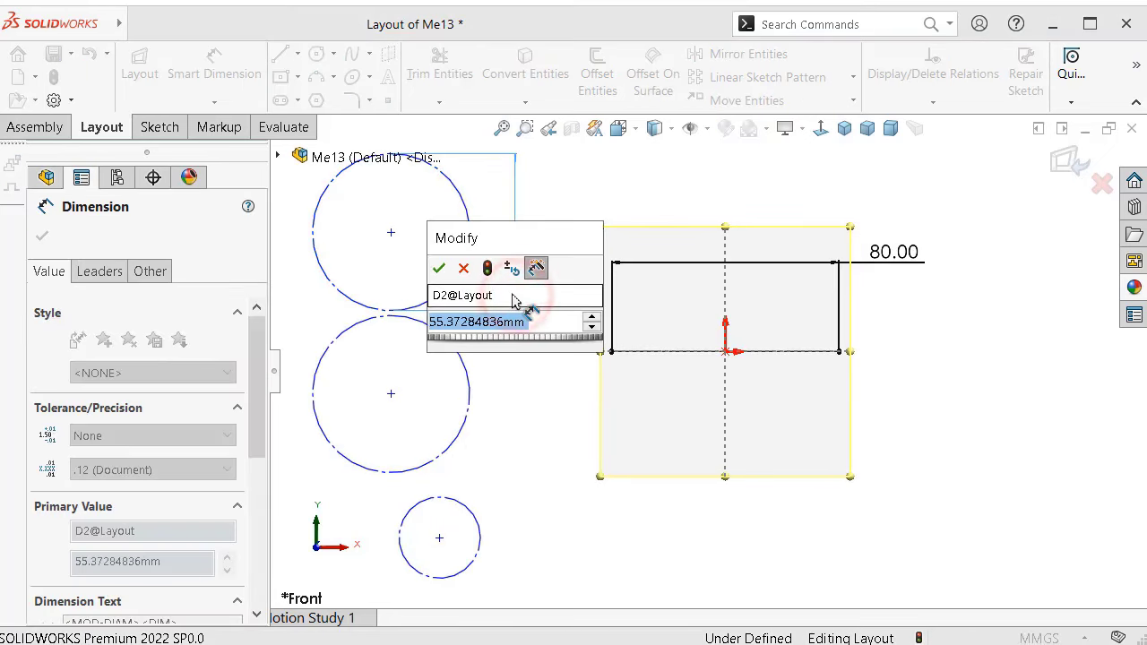
type("30")
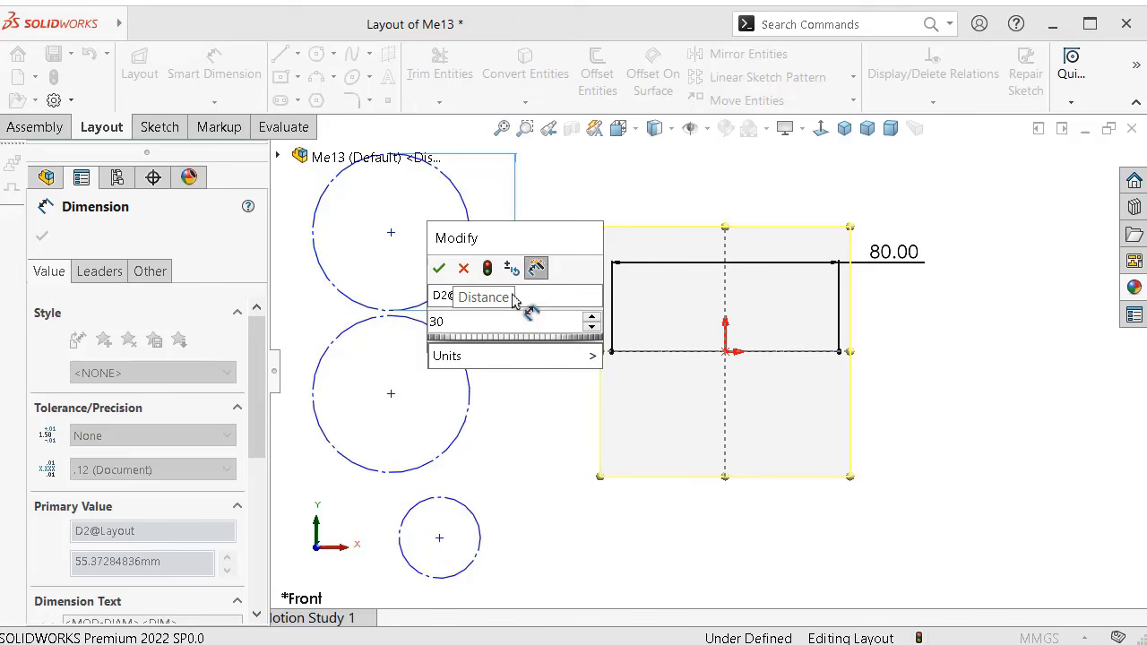
type("*2")
key("Return")
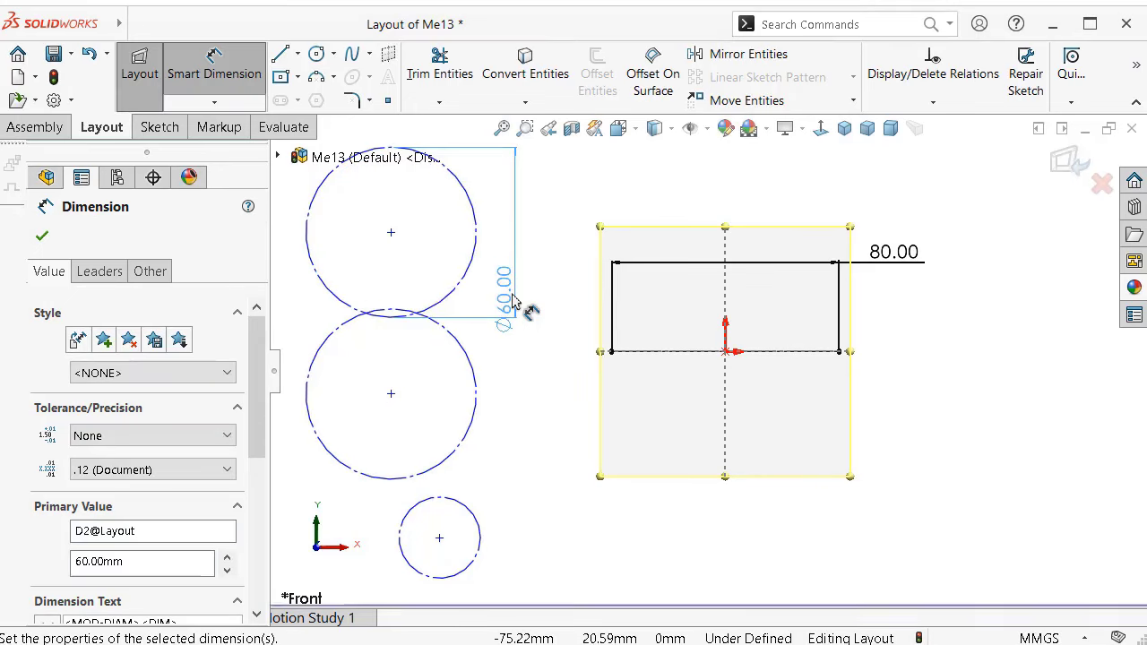
left_click(478, 541)
left_click(533, 545)
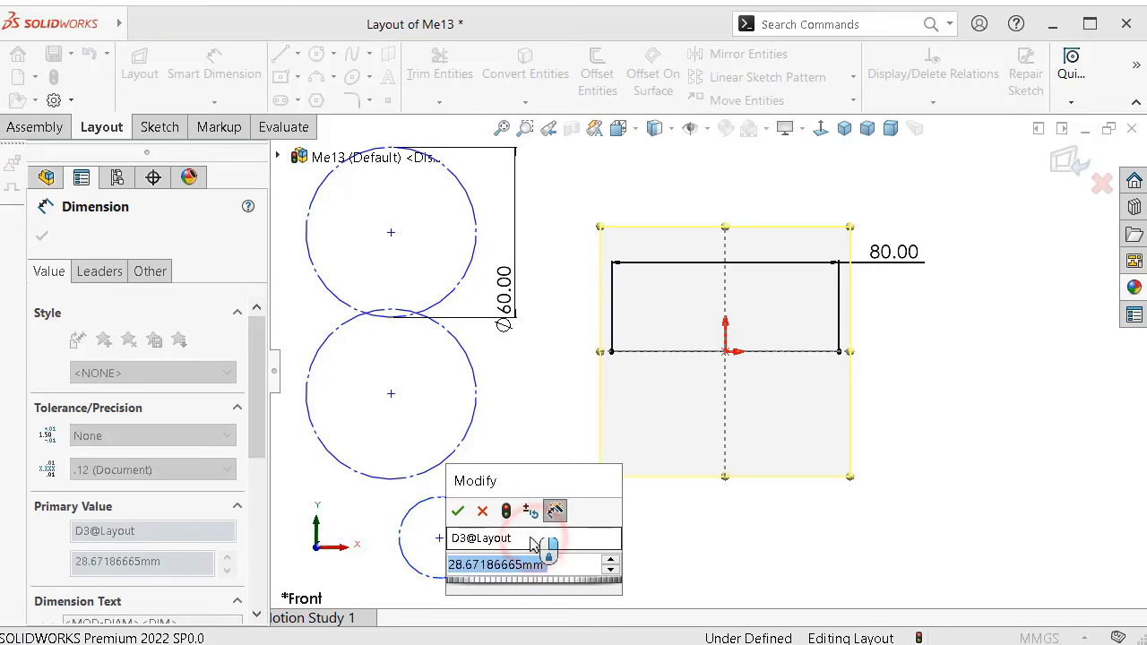
type("20")
key("Return")
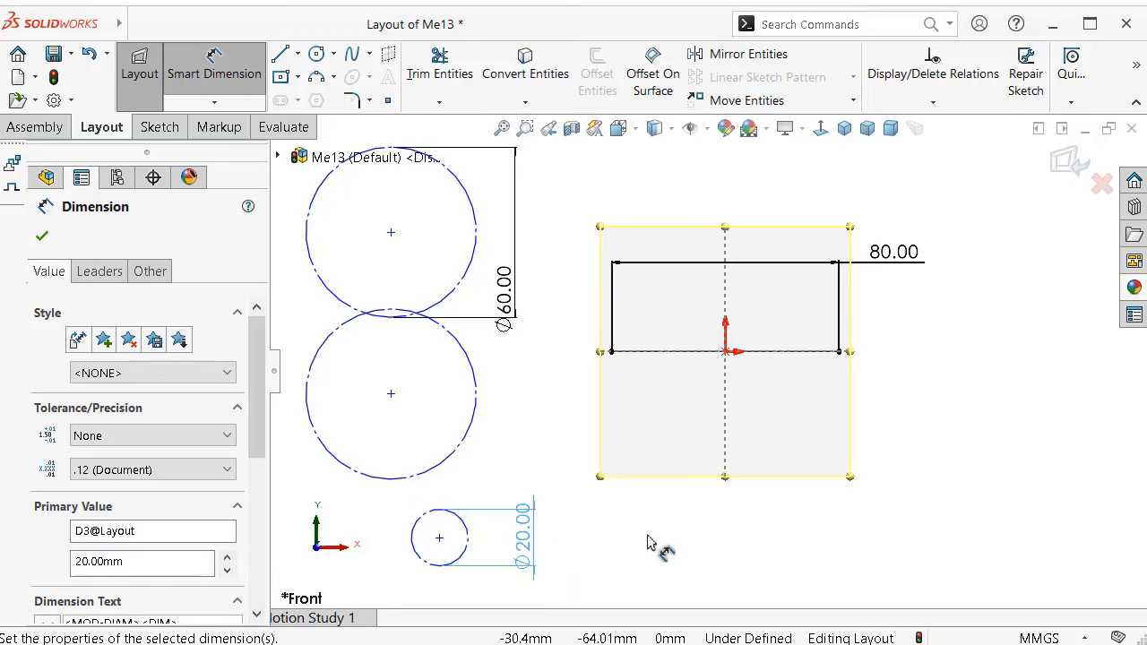
key("Escape")
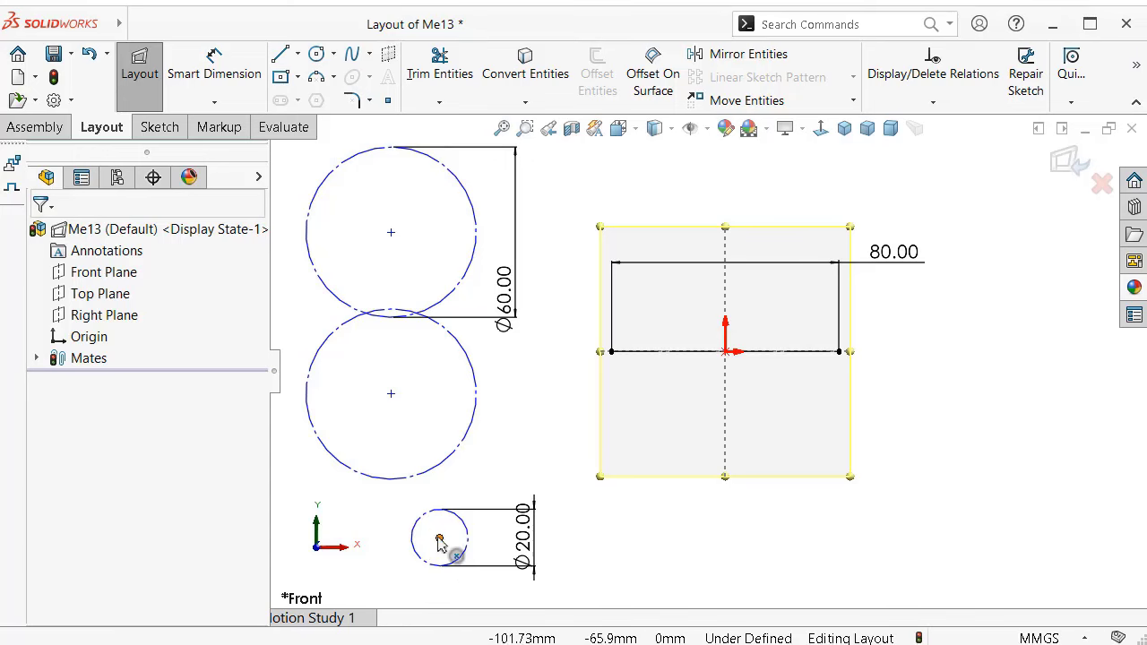
Snap the Ø20 circle onto the origin and the Ø60 circles onto the line's ends.
left_click_drag(439, 543, 725, 351)
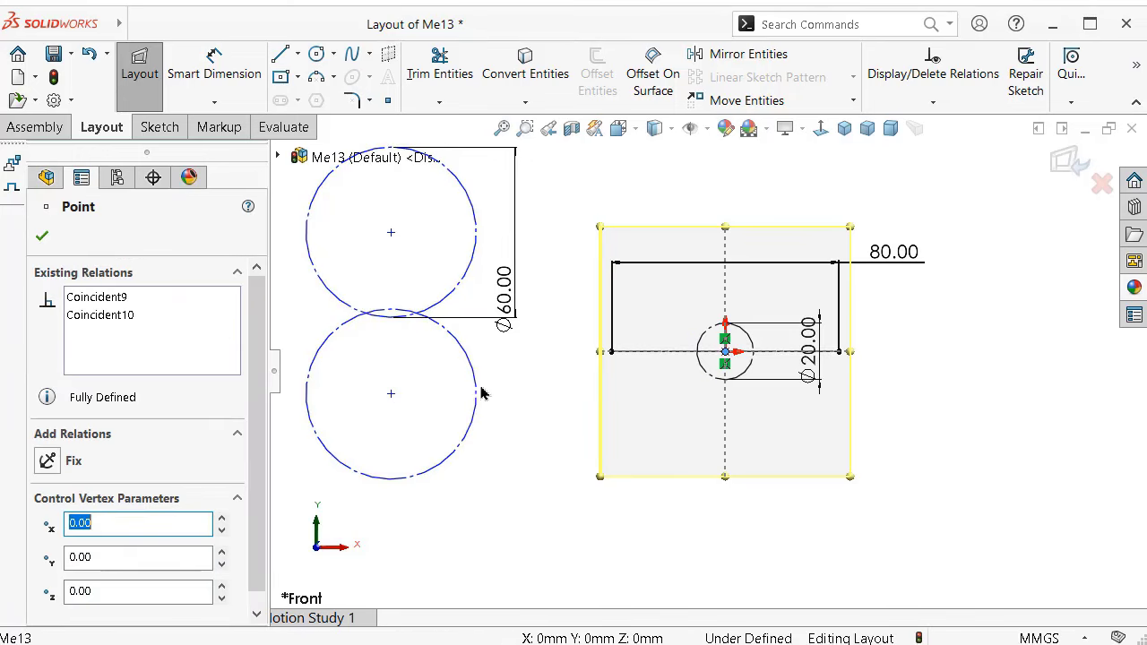
left_click_drag(391, 393, 612, 352)
left_click_drag(391, 236, 842, 353)
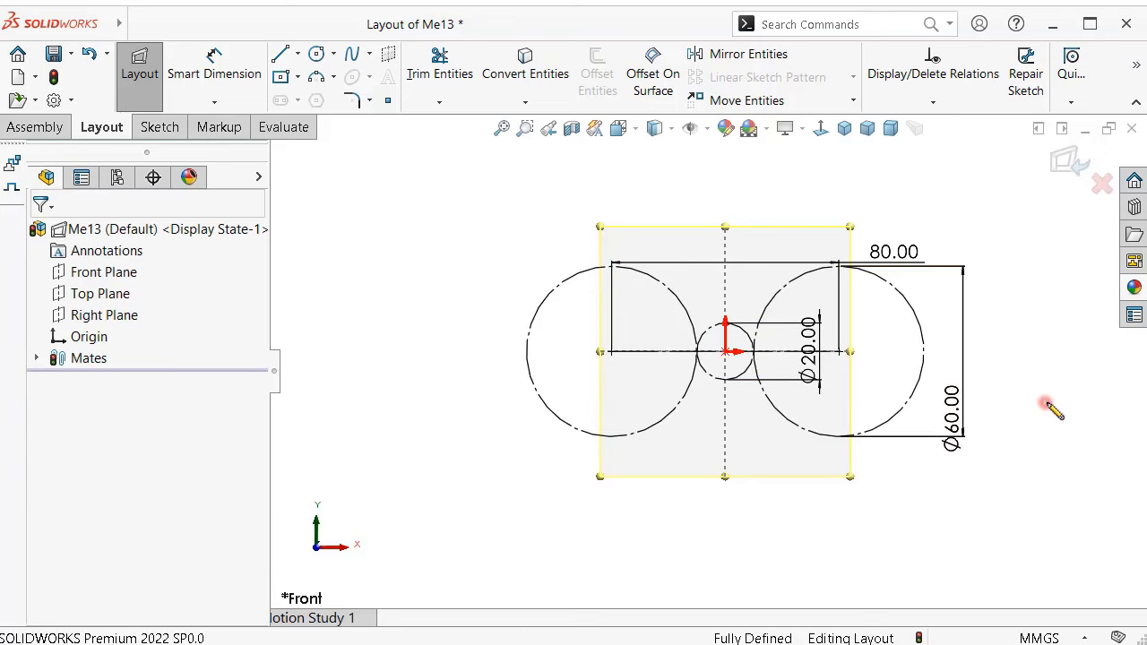
Tidy the Ø20, 80.00 and Ø60 dimensions into clear positions around the rectangle.
left_click_drag(811, 372, 764, 560)
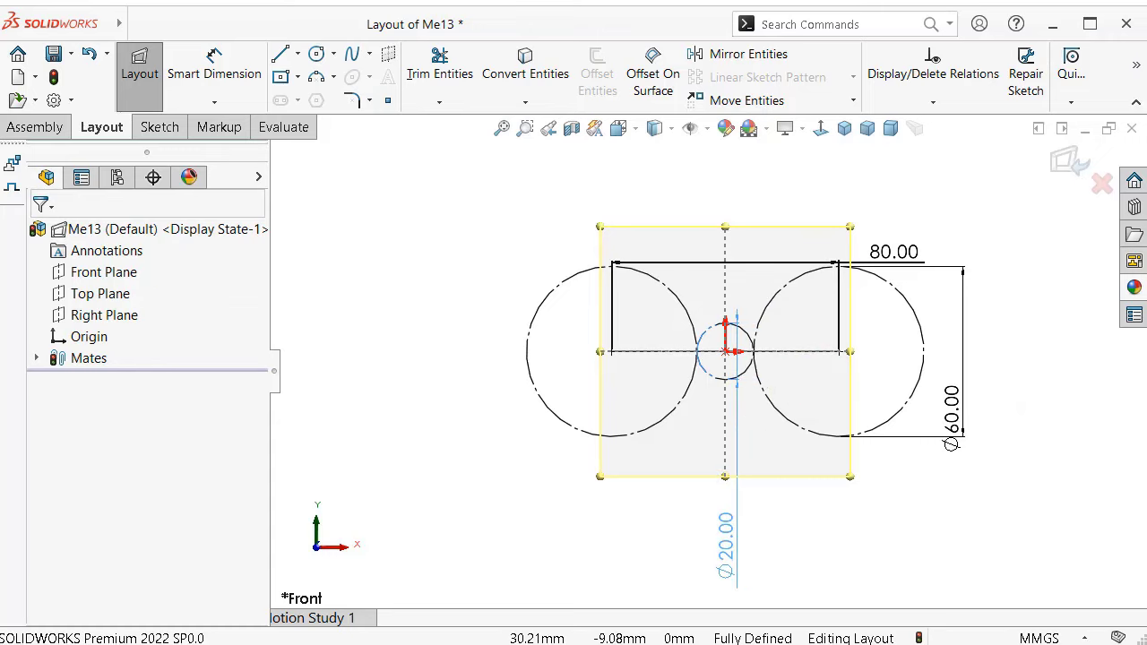
left_click(922, 529)
left_click_drag(894, 251, 730, 186)
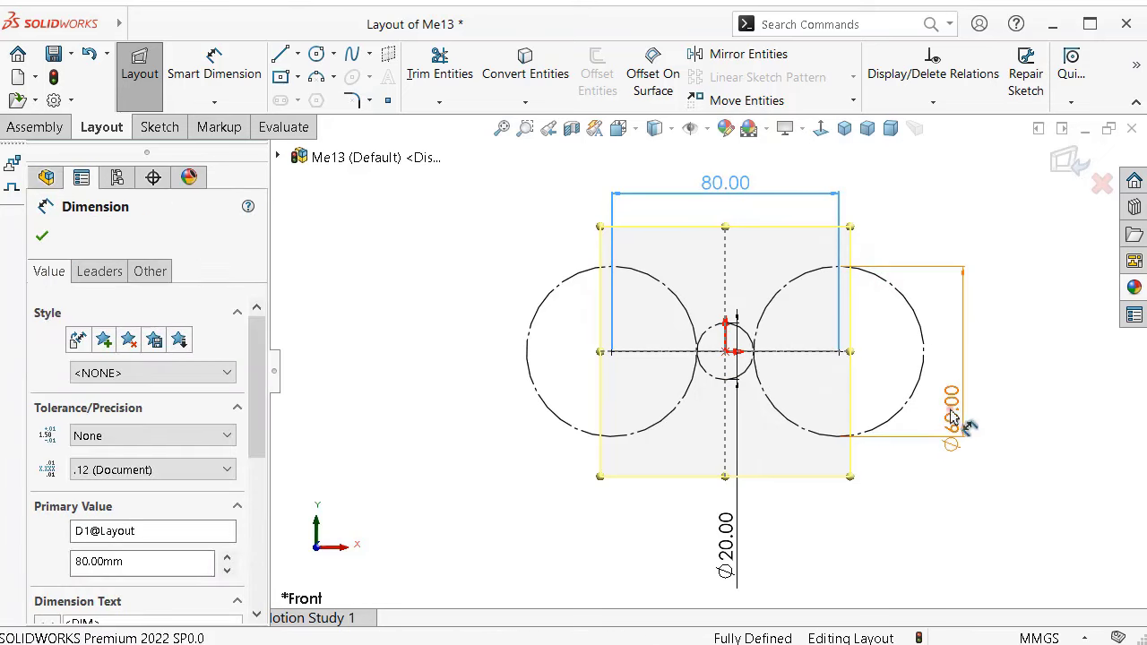
left_click_drag(951, 405, 974, 376)
left_click(1017, 390)
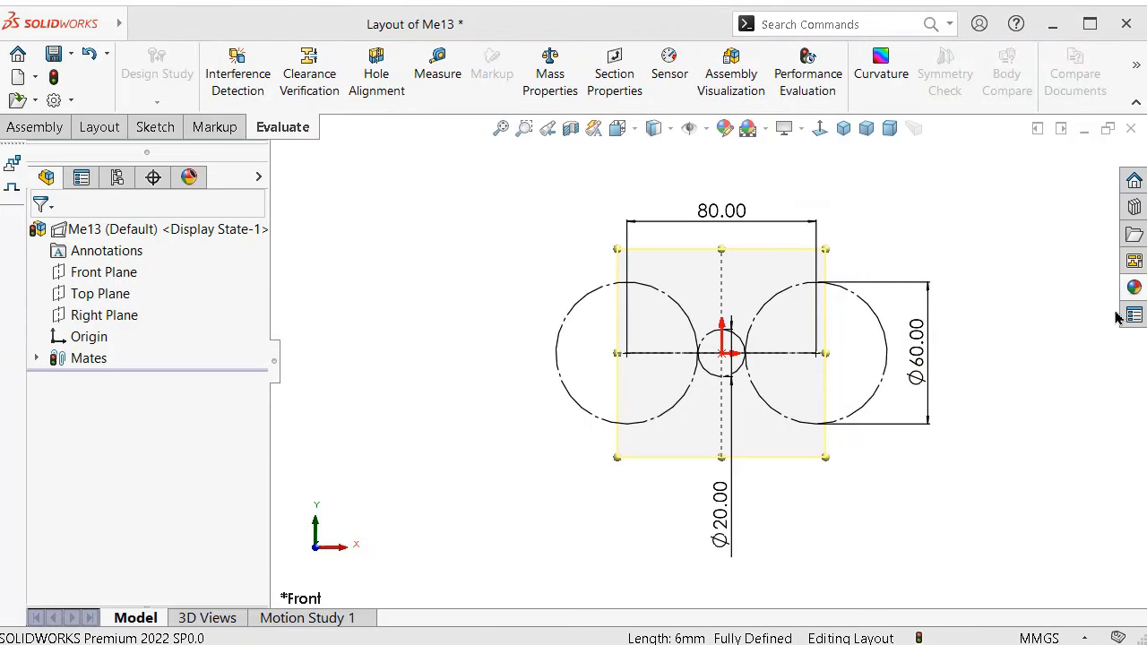
Drag a Spur Gear from Design Library Toolbox > Power Transmission > Gears onto the layout.
left_click(1135, 208)
double_click(937, 492)
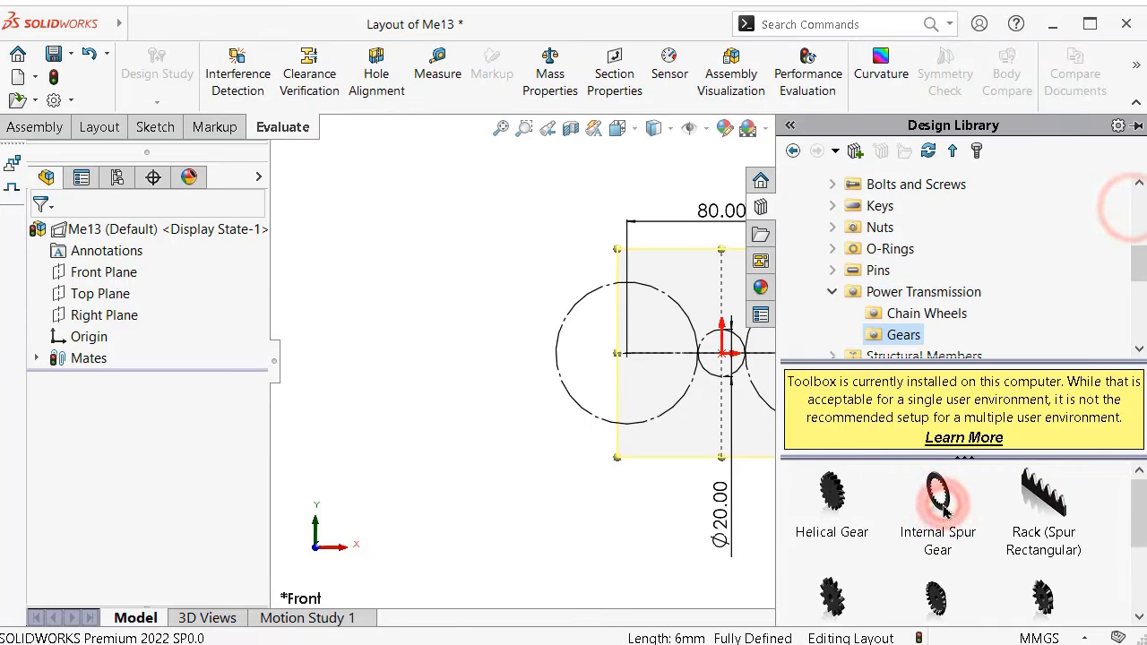
left_click_drag(1134, 522, 1134, 563)
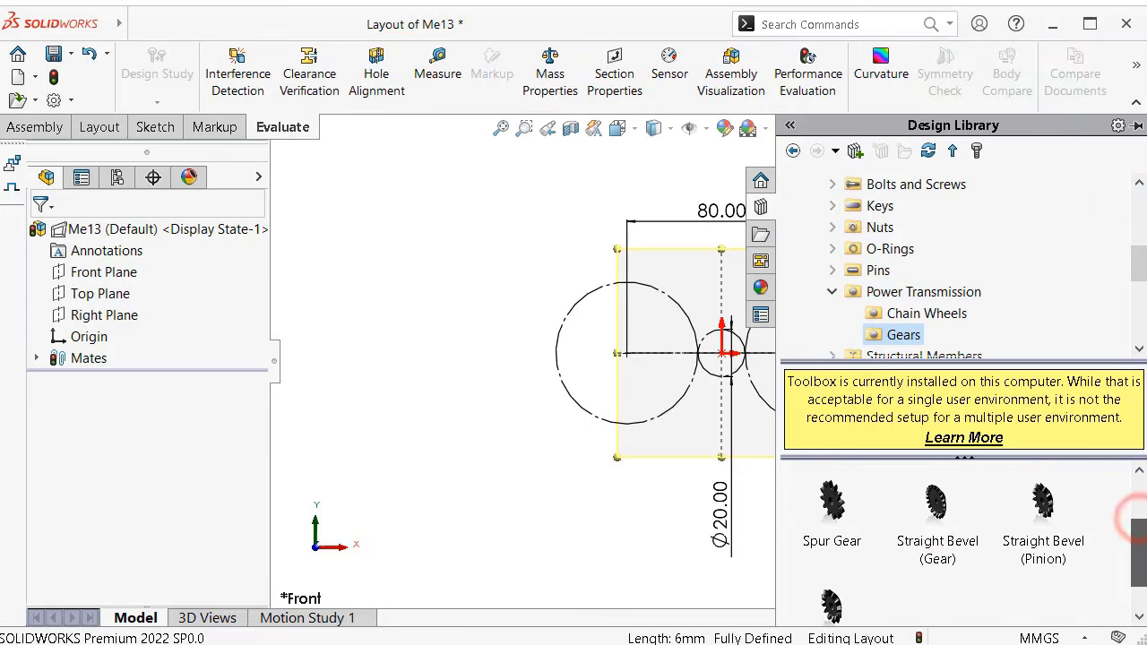
scroll(743, 377, "up", 1)
scroll(744, 376, "up", 1)
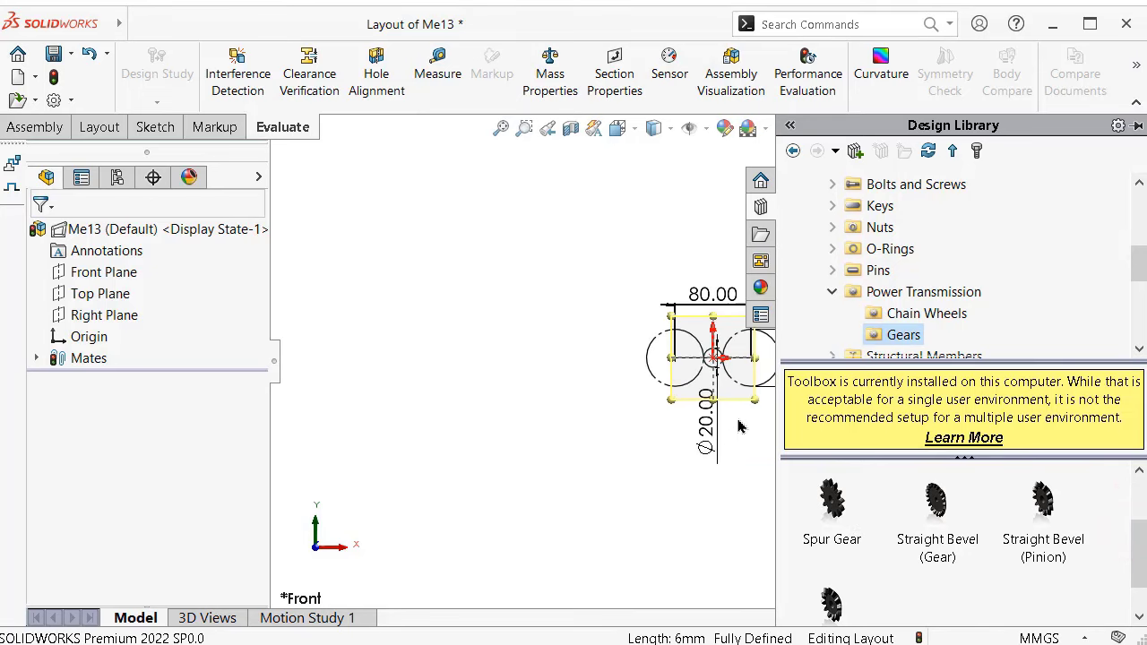
scroll(751, 393, "up", 1)
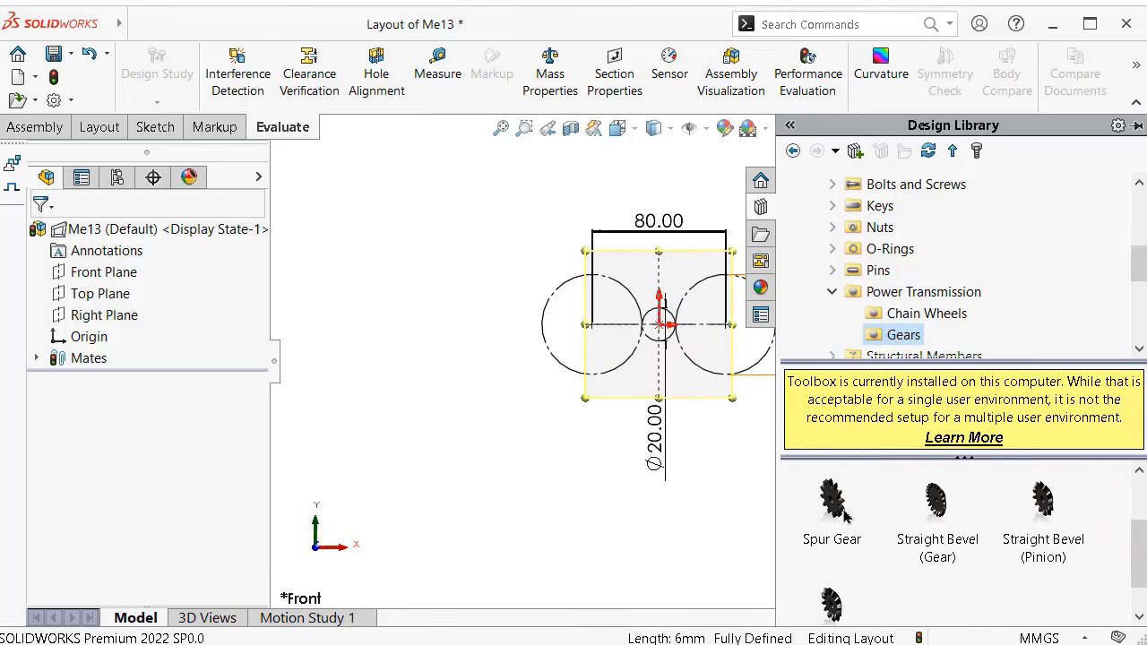
left_click_drag(845, 512, 518, 463)
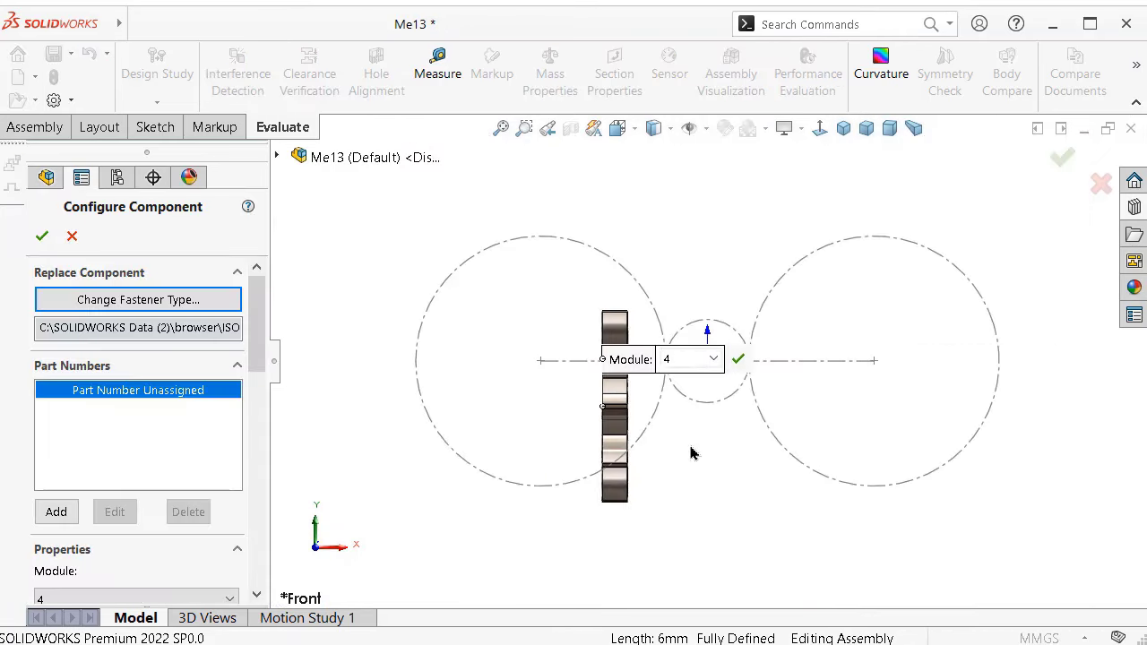
Set the spur gear to module 2 with a Square(1) keyway.
left_click(732, 360)
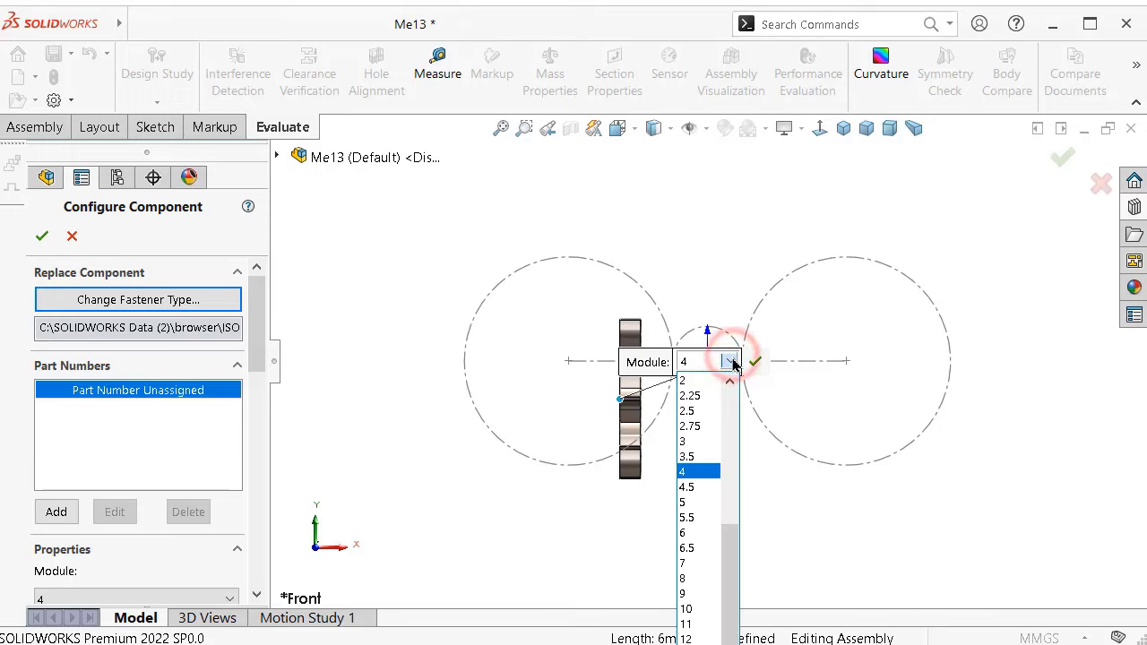
left_click(702, 380)
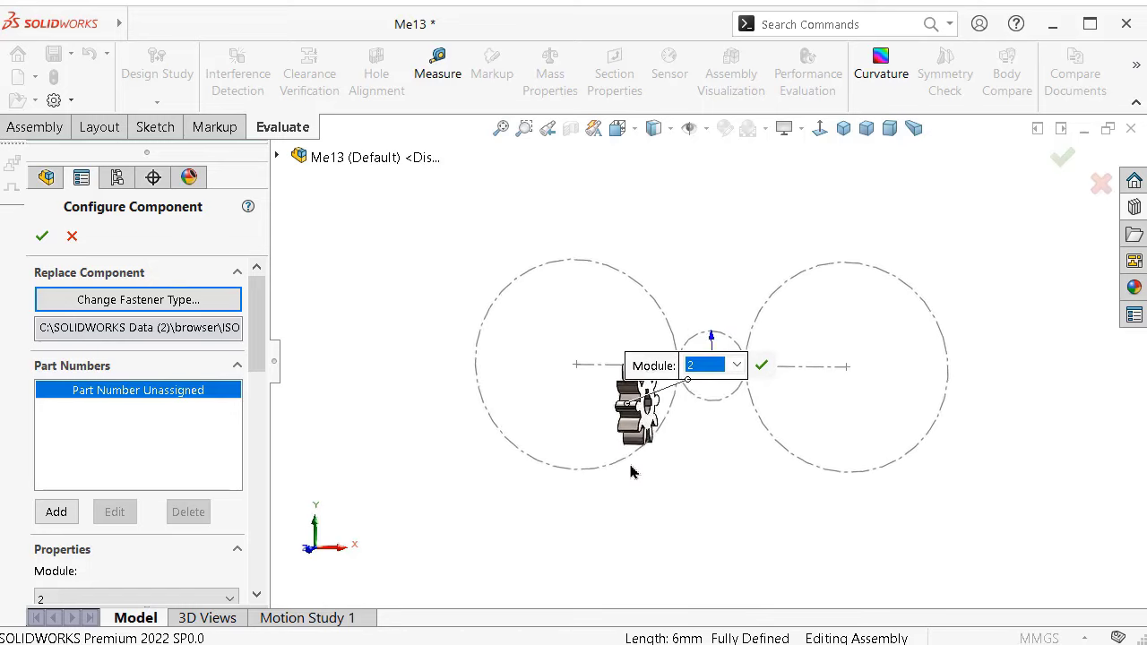
middle_click_drag(642, 437, 627, 452)
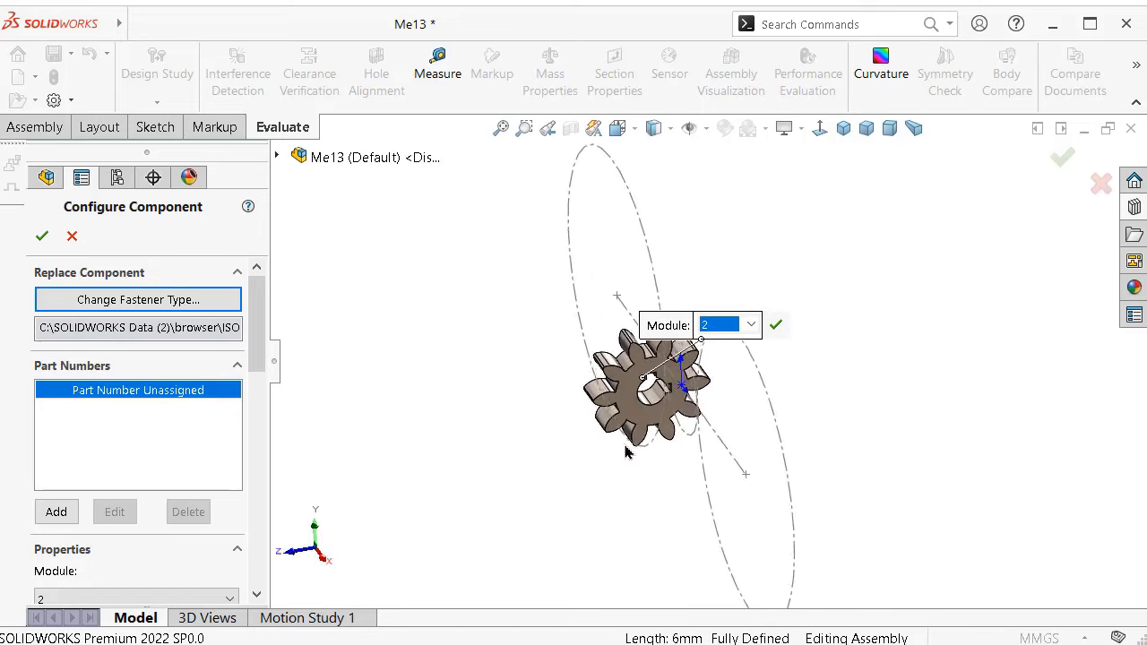
left_click_drag(257, 334, 273, 444)
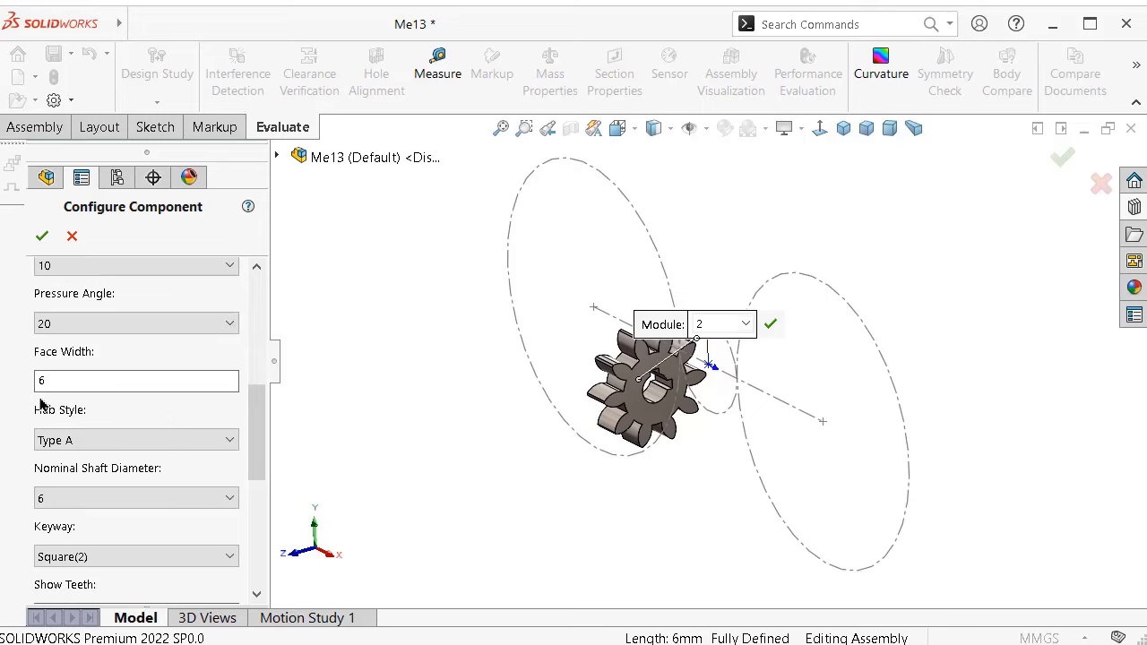
left_click(119, 556)
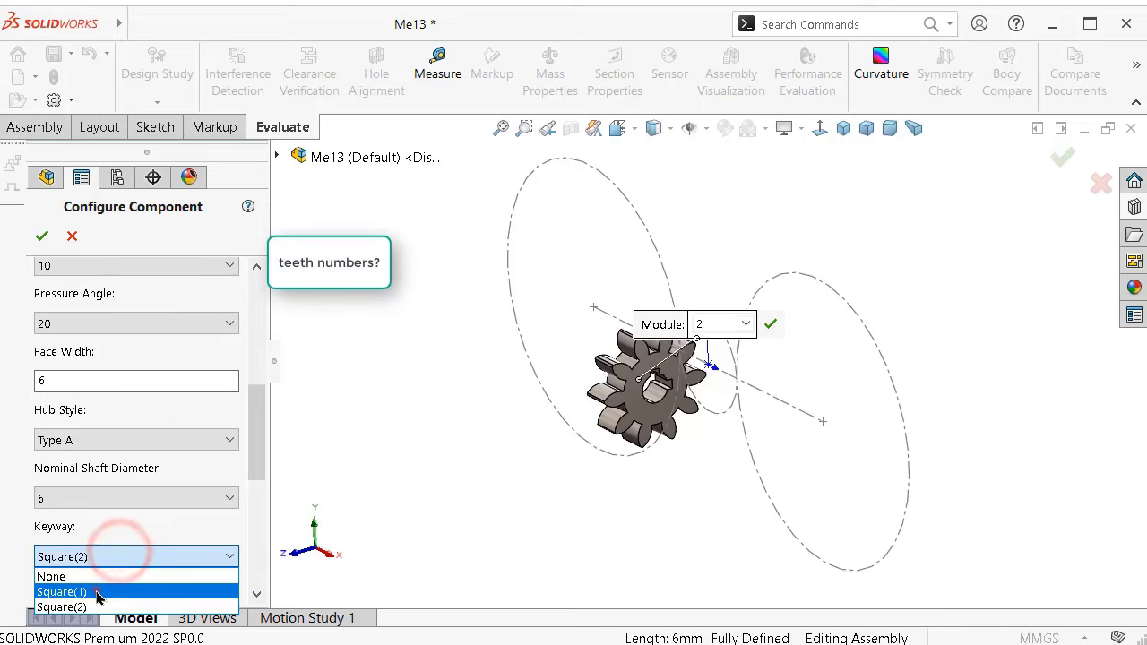
left_click(94, 590)
left_click_drag(258, 465, 255, 406)
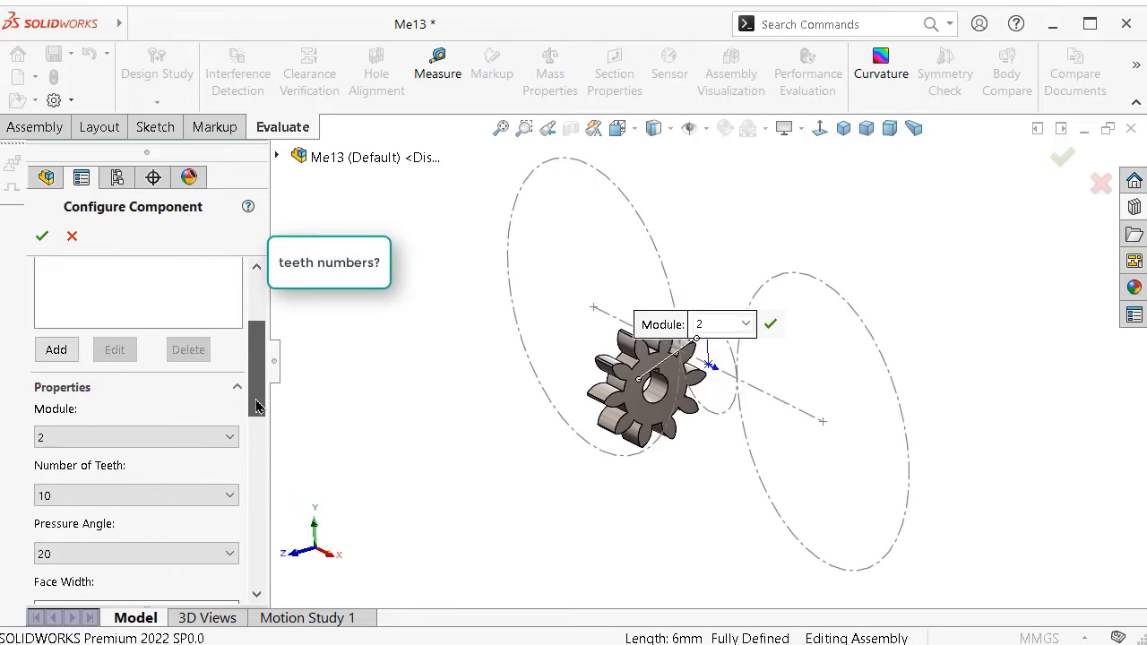
left_click_drag(255, 407, 256, 425)
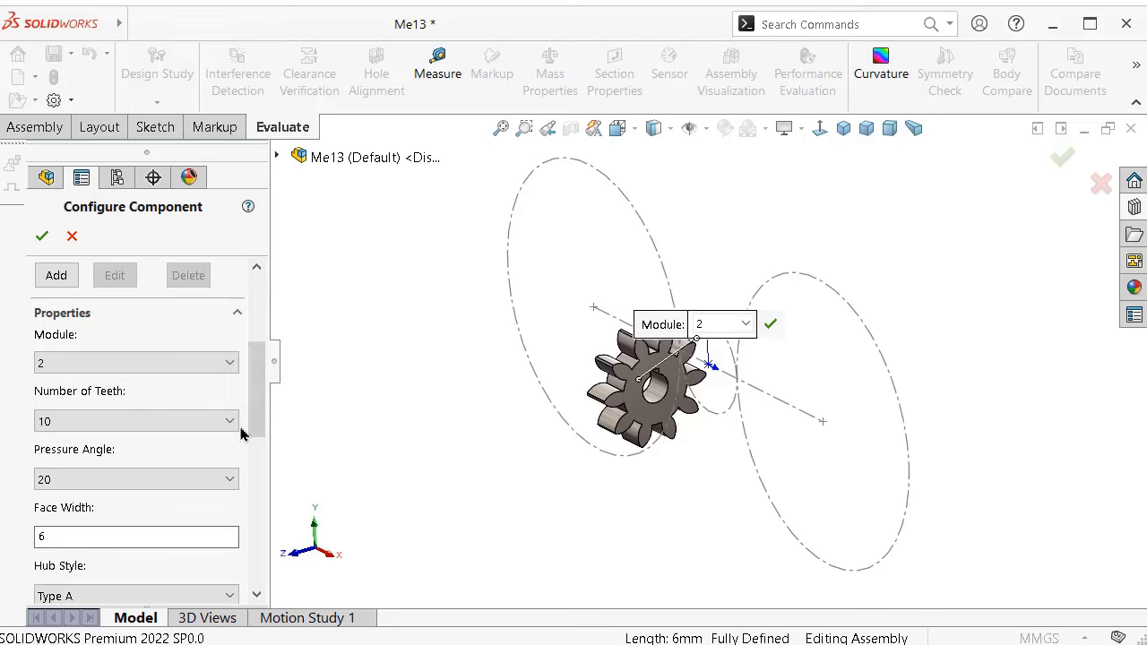
Give the gear 30 teeth and place a second copy on the right Ø60 circle.
left_click(182, 425)
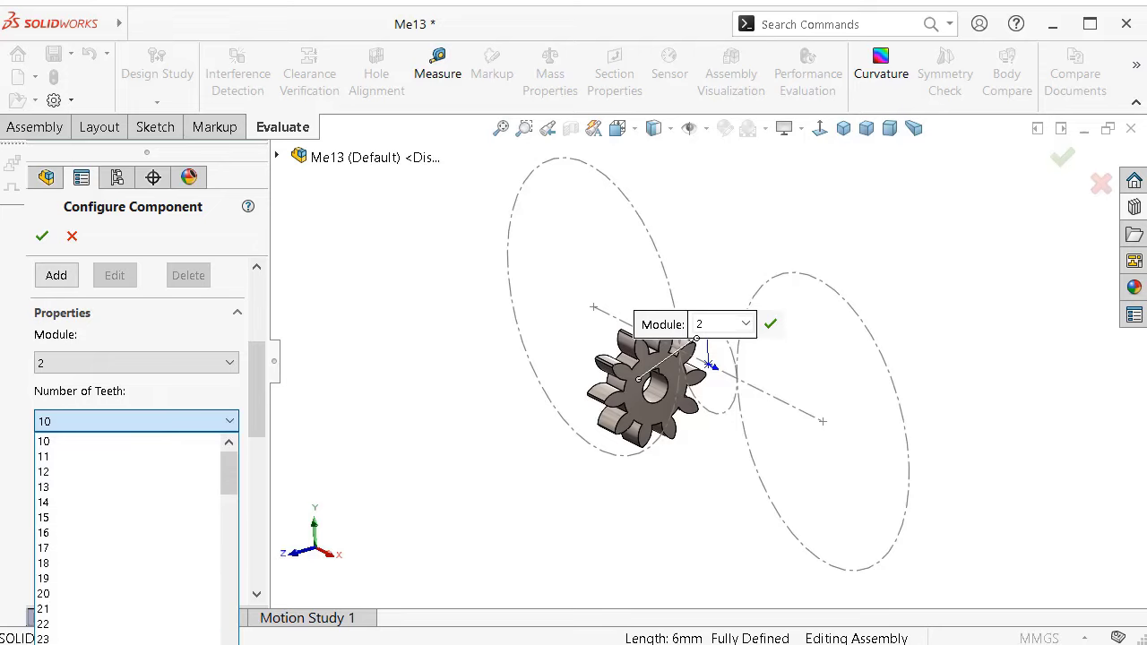
type("30")
key("Return")
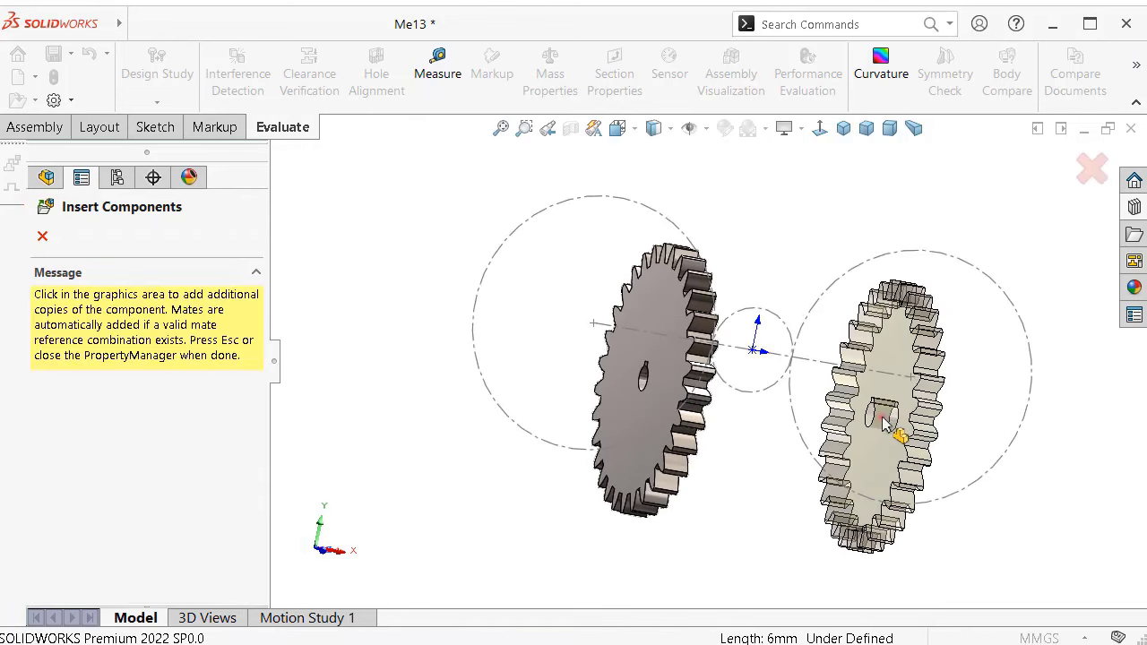
left_click(871, 418)
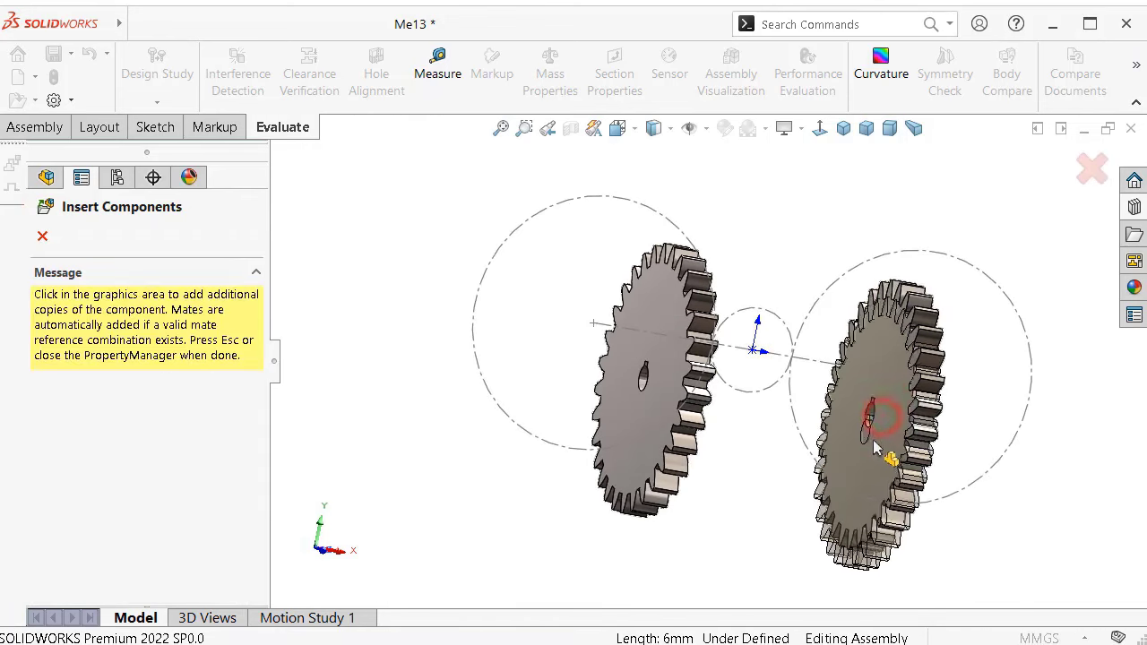
left_click(1088, 169)
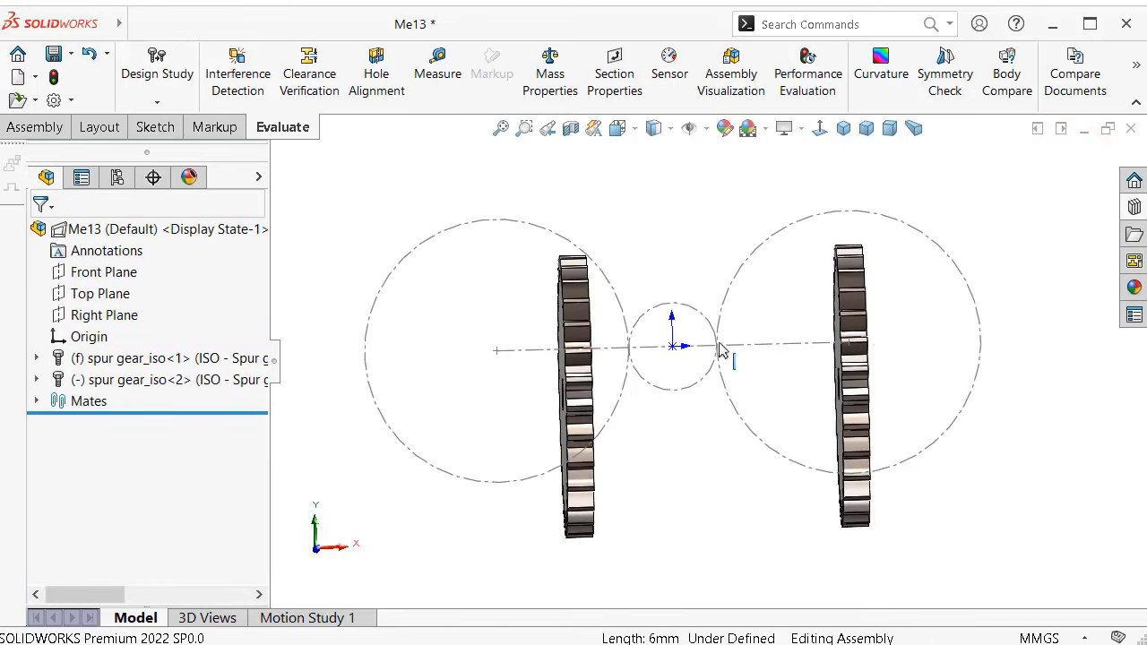
Bring a new spur gear from the Design Library and drop it below the middle circle.
left_click(1134, 208)
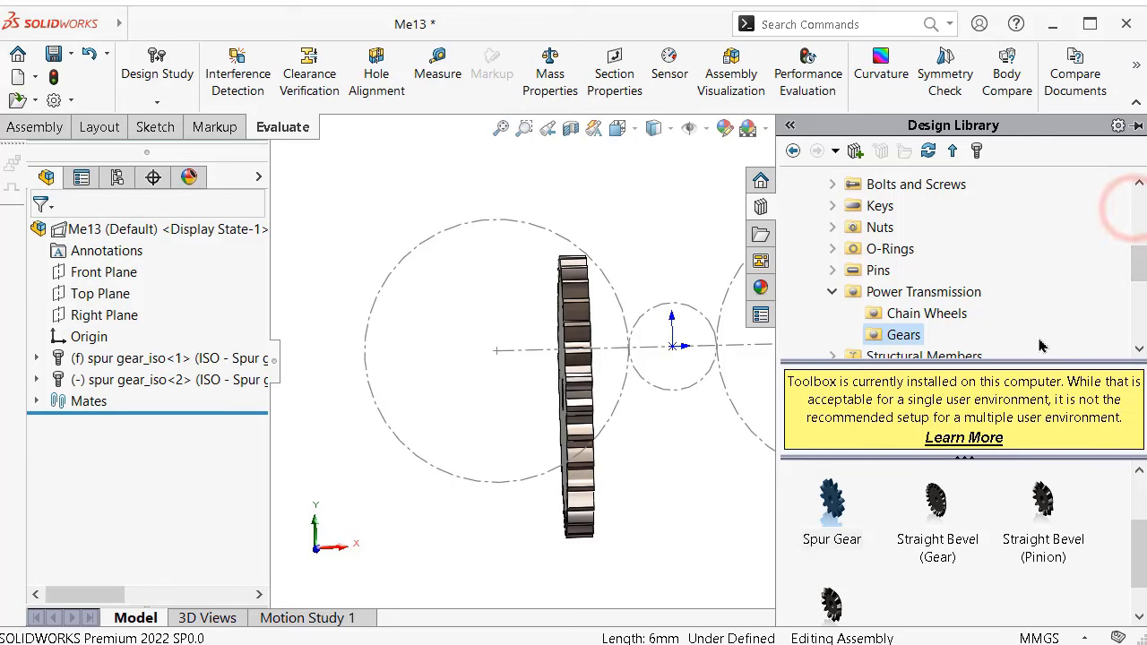
left_click_drag(832, 508, 706, 533)
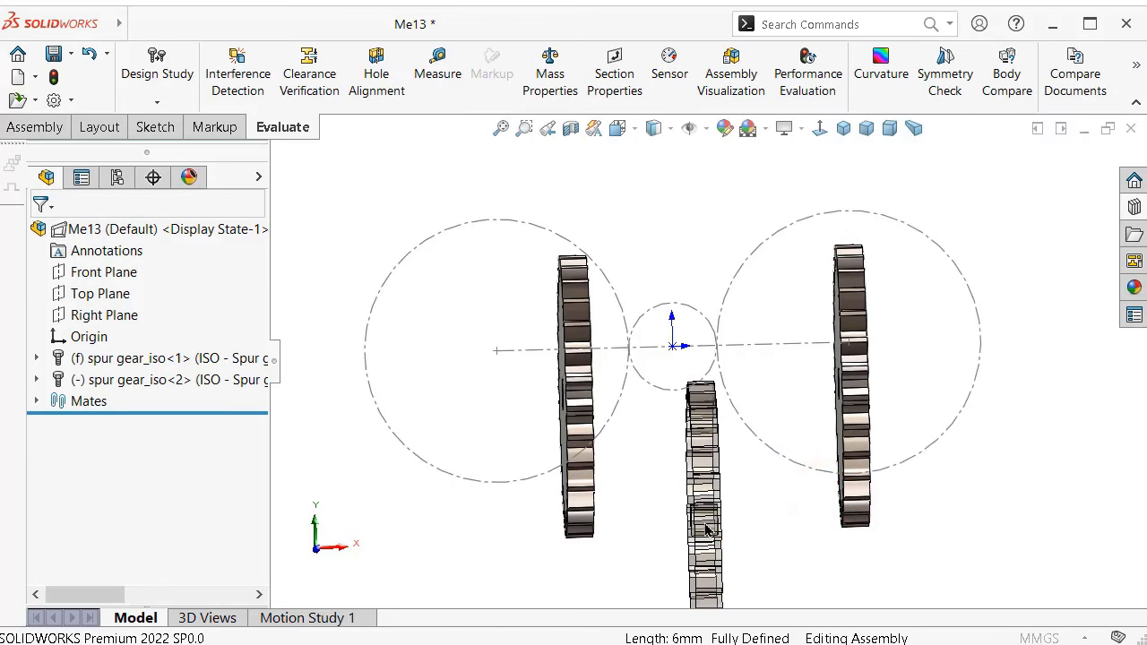
left_click_drag(711, 524, 710, 524)
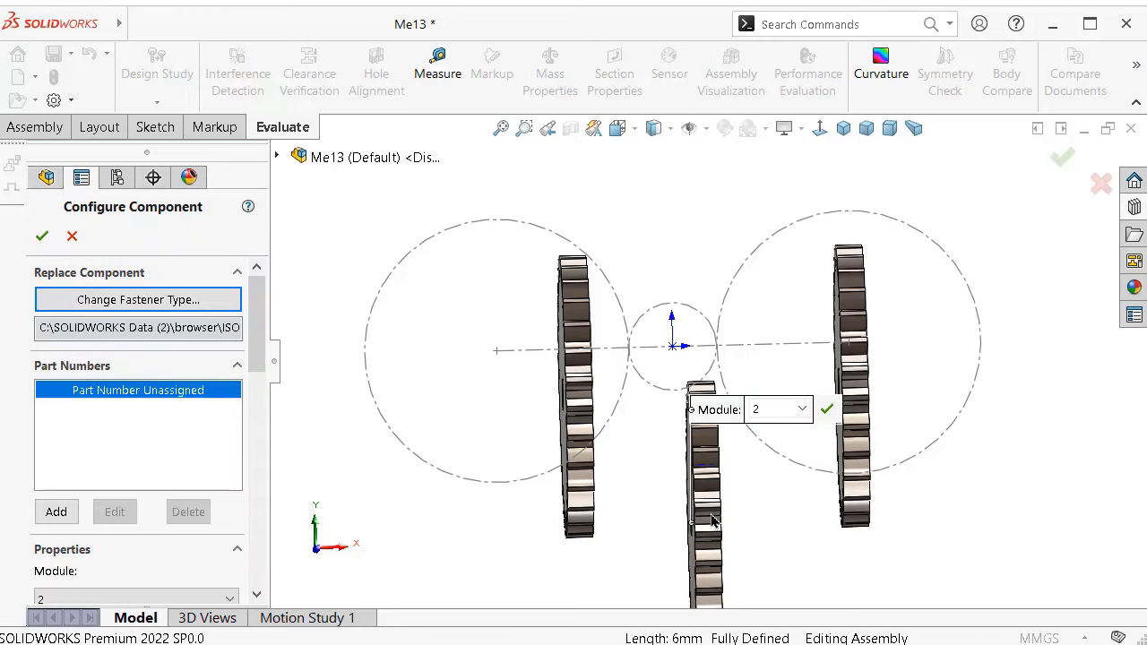
scroll(702, 493, "up", 1)
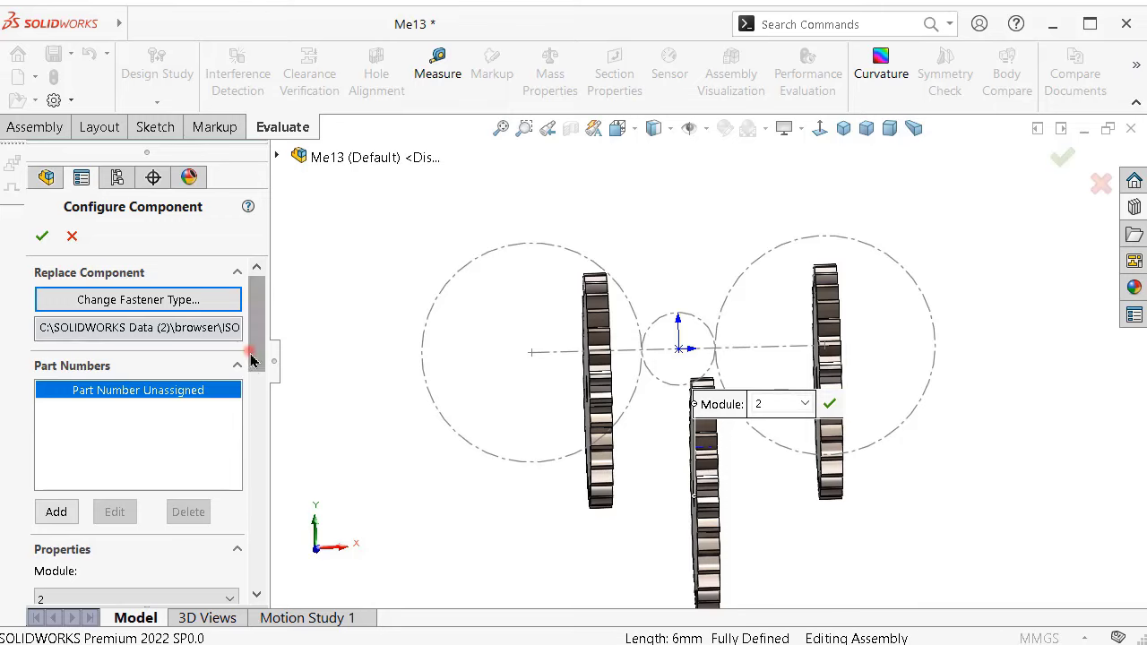
left_click_drag(251, 360, 259, 400)
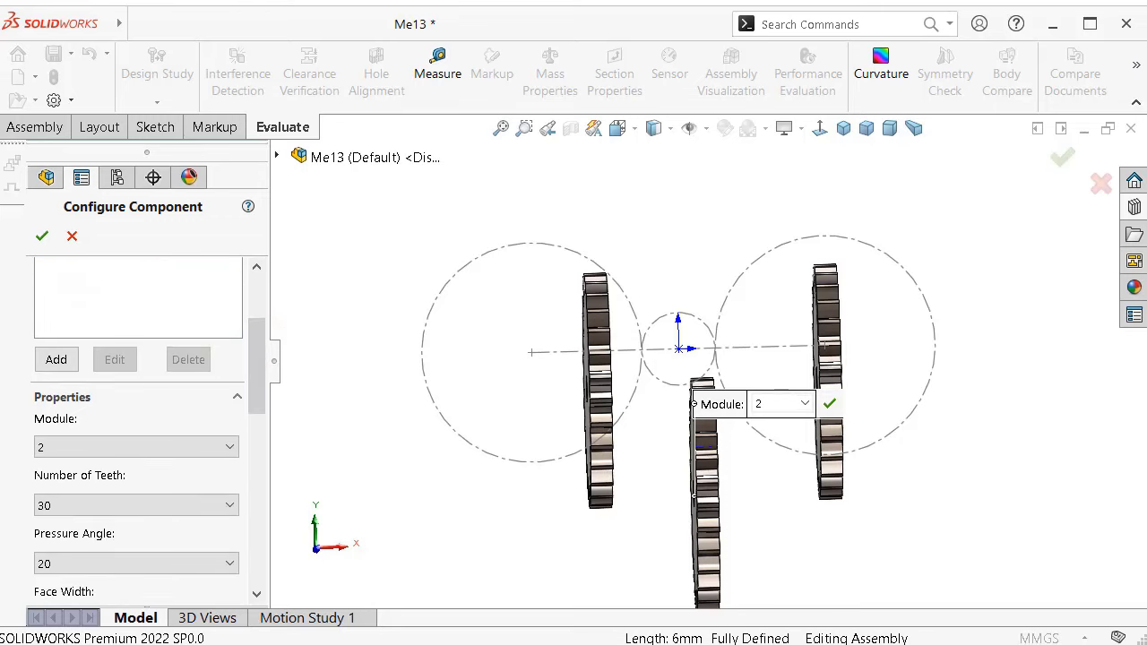
middle_click_drag(776, 501, 775, 508)
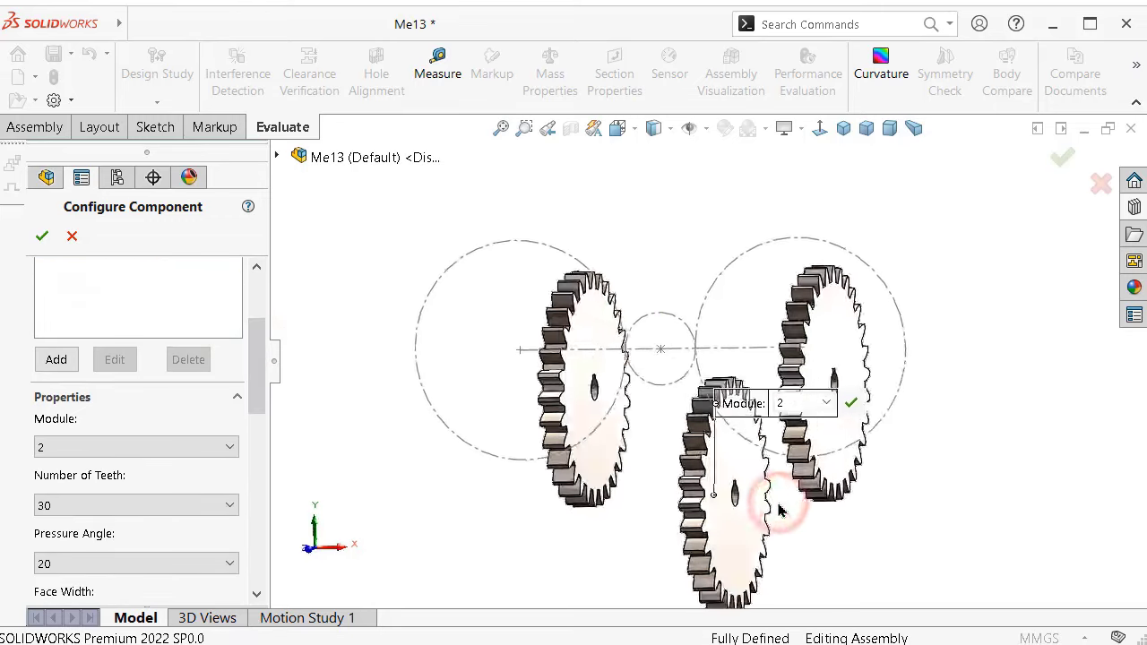
Set the new gear's teeth to 10 and accept its configuration.
left_click(135, 507)
scroll(143, 287, "up", 3)
scroll(143, 197, "up", 1)
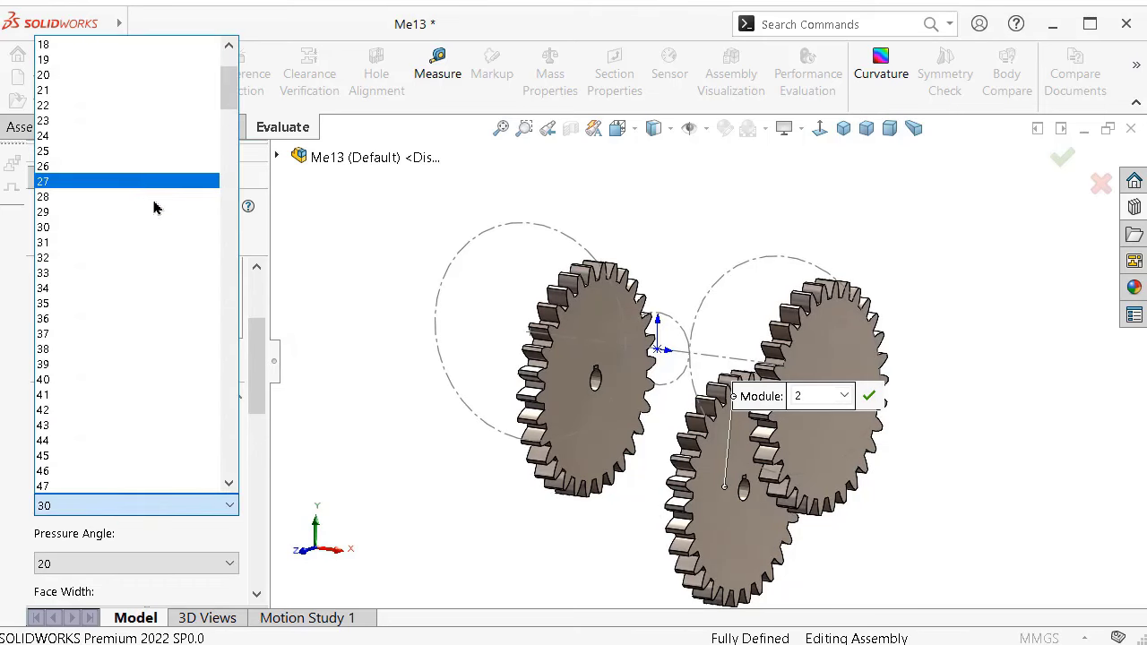
left_click(97, 79)
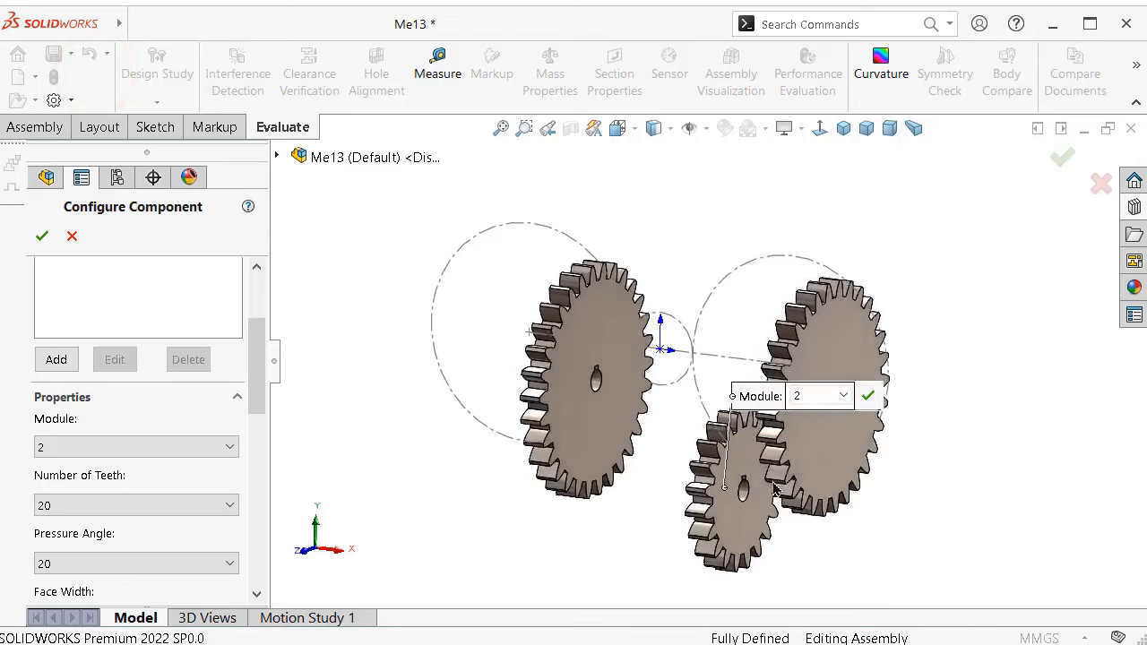
mouse_move(771, 492)
middle_mouse_down()
mouse_move(865, 565)
mouse_move(274, 397)
middle_mouse_up()
left_click(107, 493)
scroll(125, 213, "up", 2)
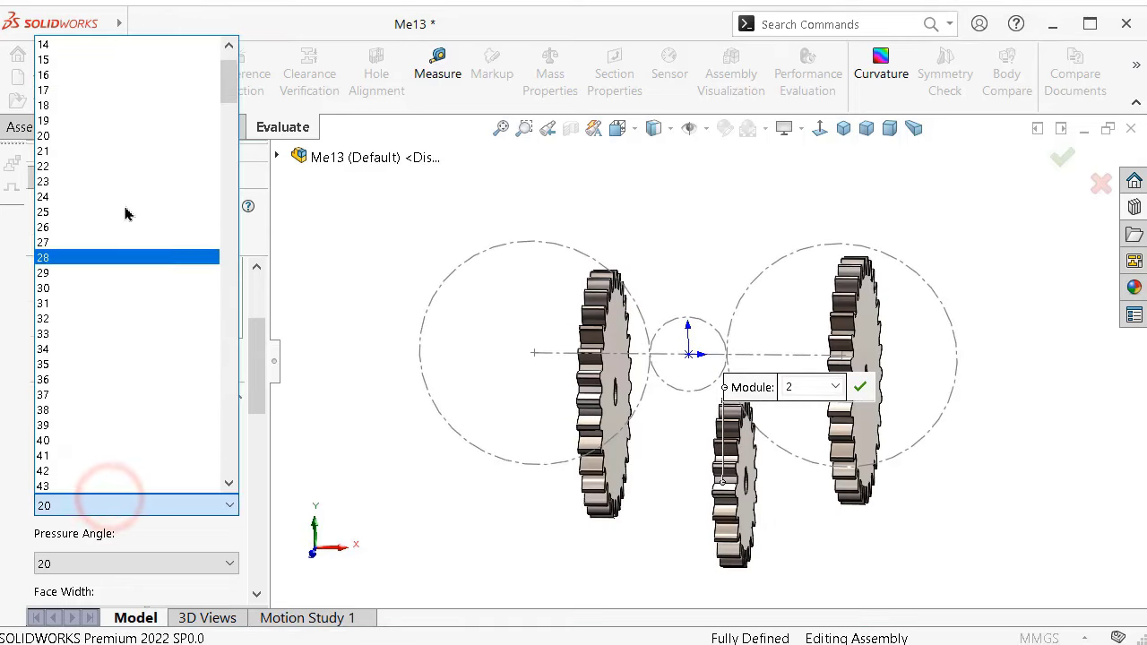
scroll(123, 134, "up", 2)
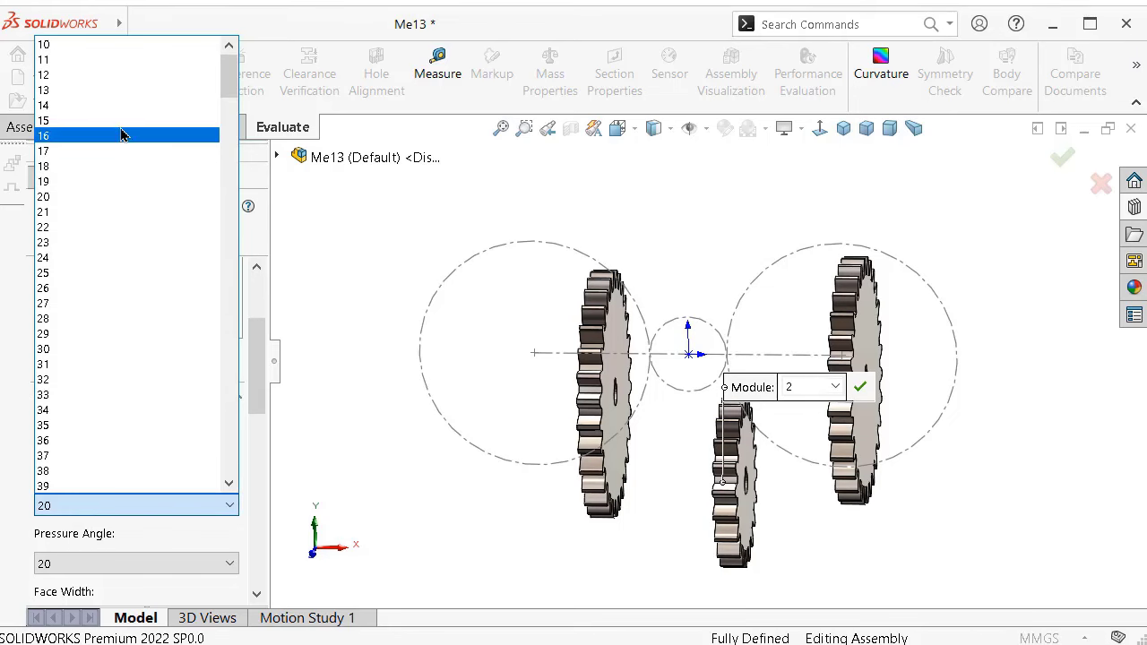
left_click(79, 46)
middle_click_drag(775, 486, 712, 476)
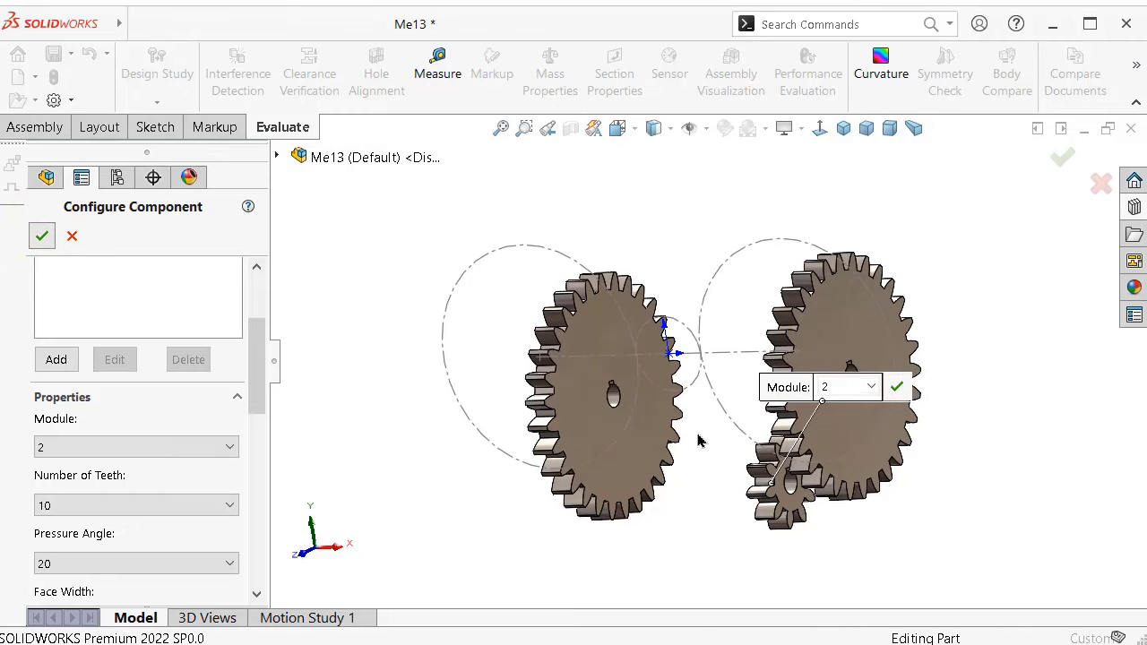
key("Return")
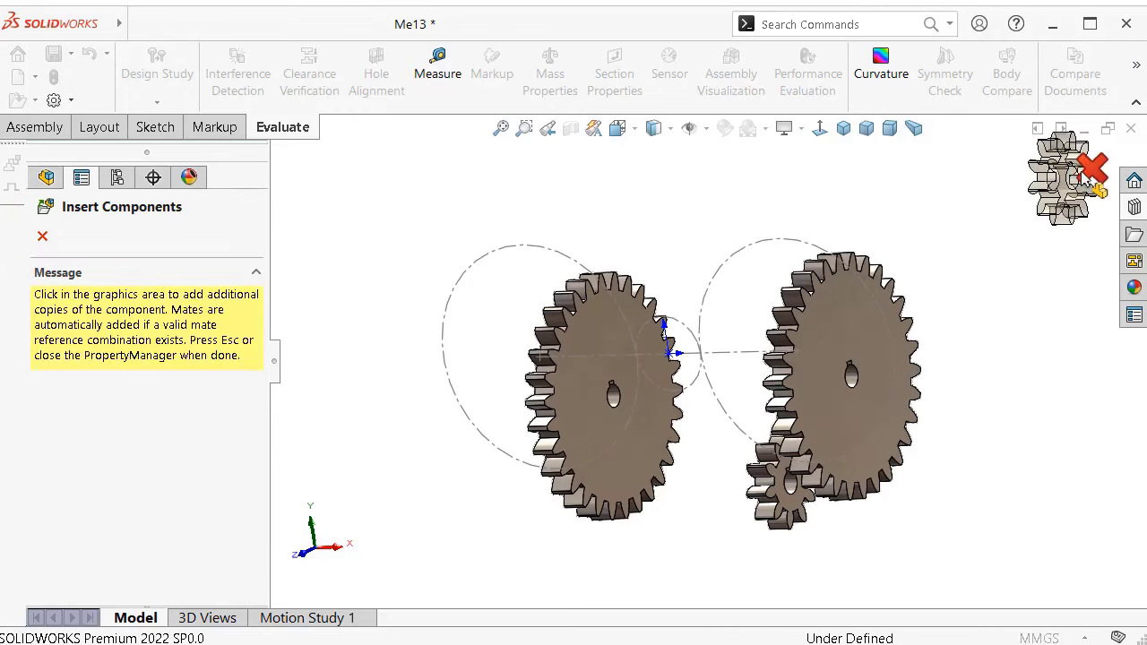
Close Insert Components and set spur gear_iso<1> to Float instead of fixed.
left_click(1081, 170)
mouse_move(586, 472)
middle_mouse_down()
mouse_move(678, 445)
mouse_move(636, 428)
middle_mouse_up()
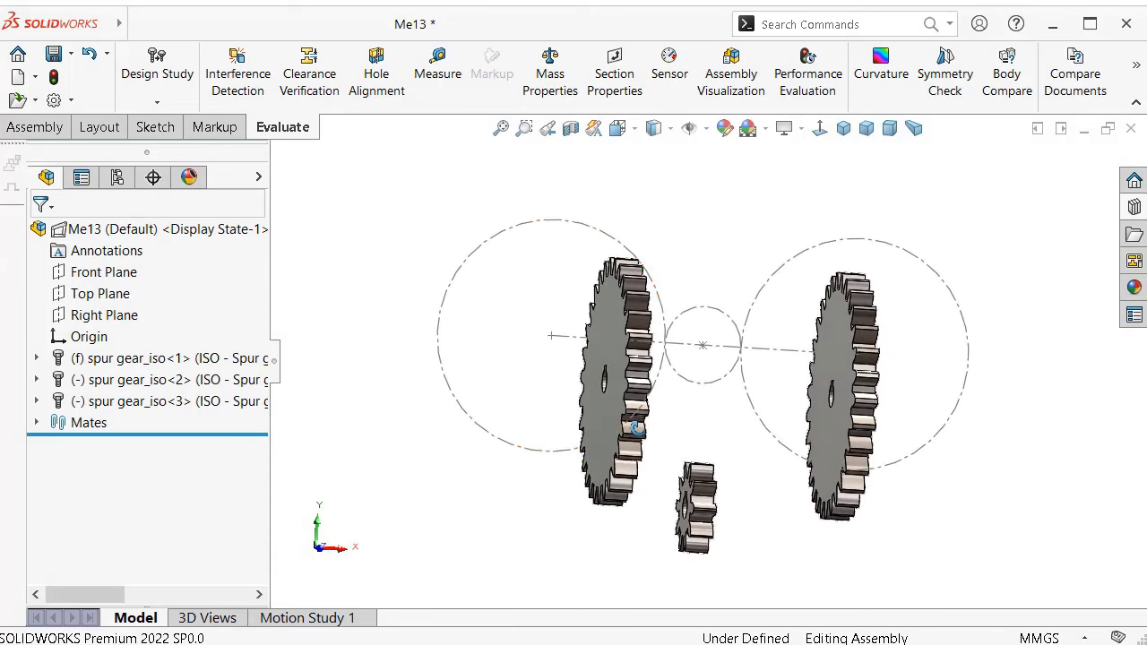
left_click(37, 131)
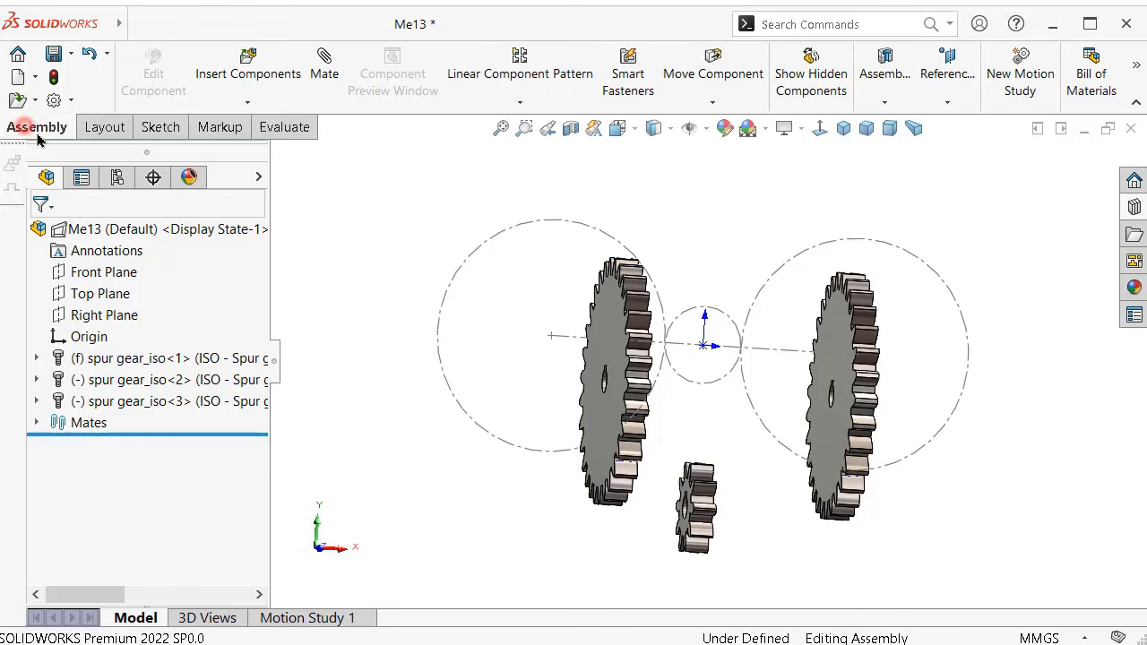
right_click(148, 359)
left_click(233, 512)
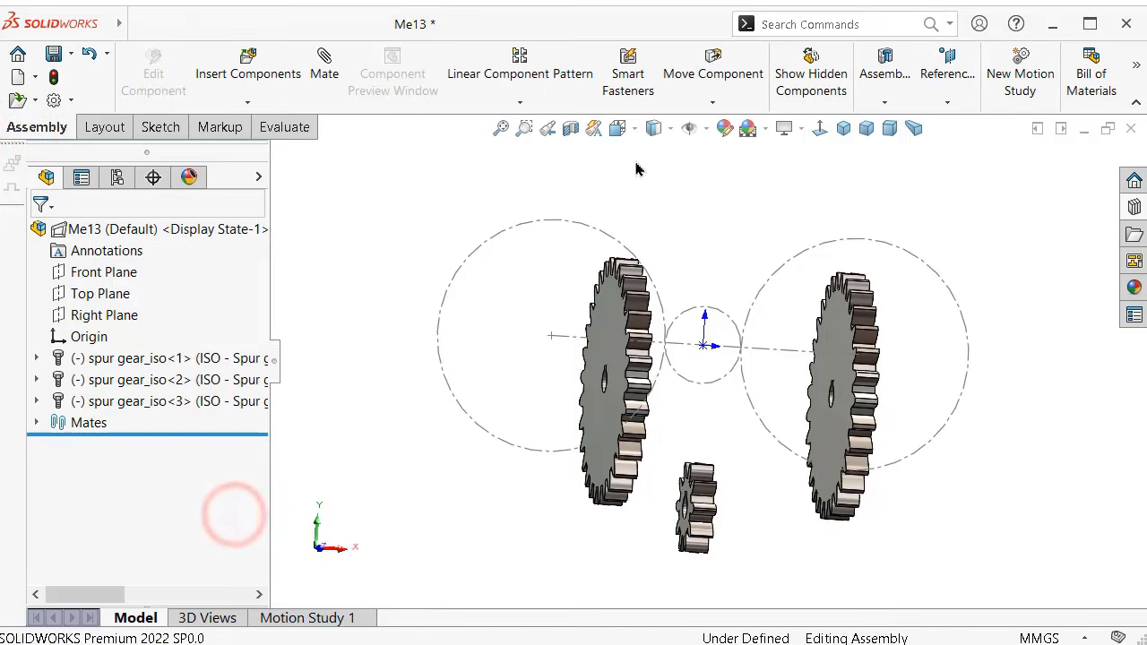
left_click(713, 102)
Rotate the left, right and small gears so each faces the viewer in the layout plane.
left_click(710, 145)
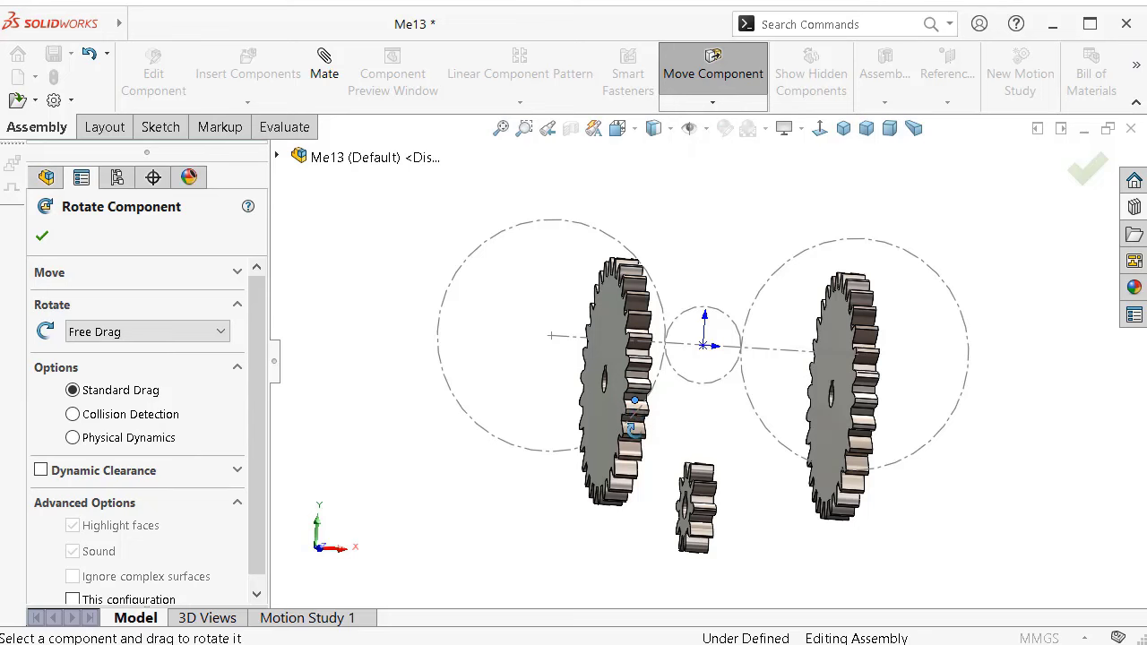
left_click(43, 239)
scroll(618, 412, "down", 3)
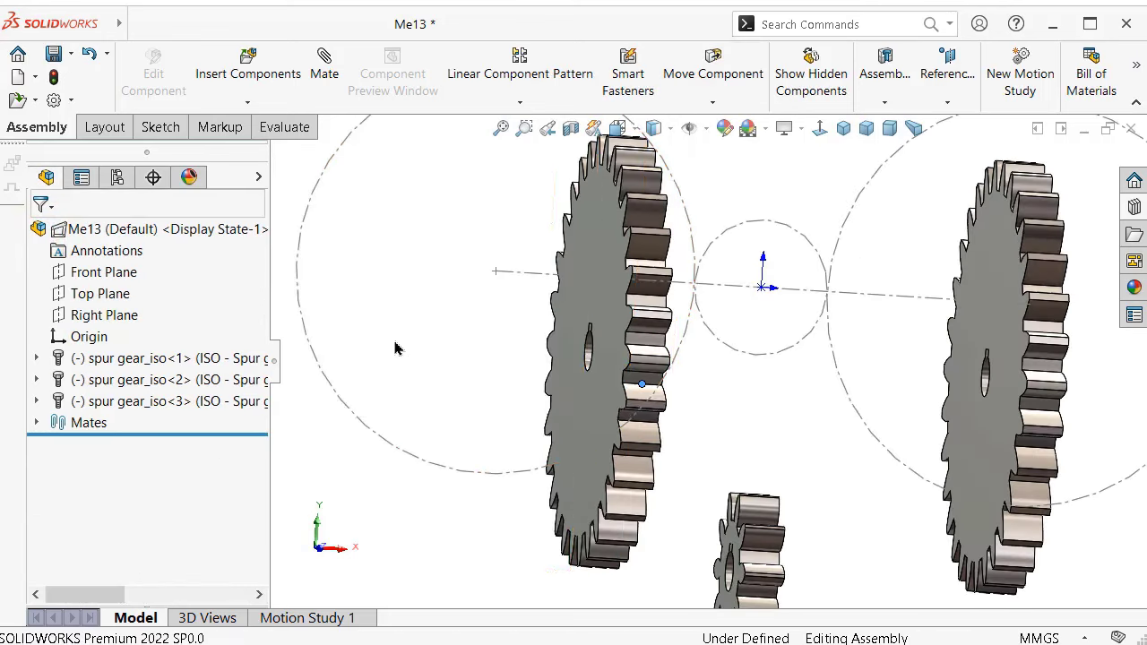
left_click(616, 409)
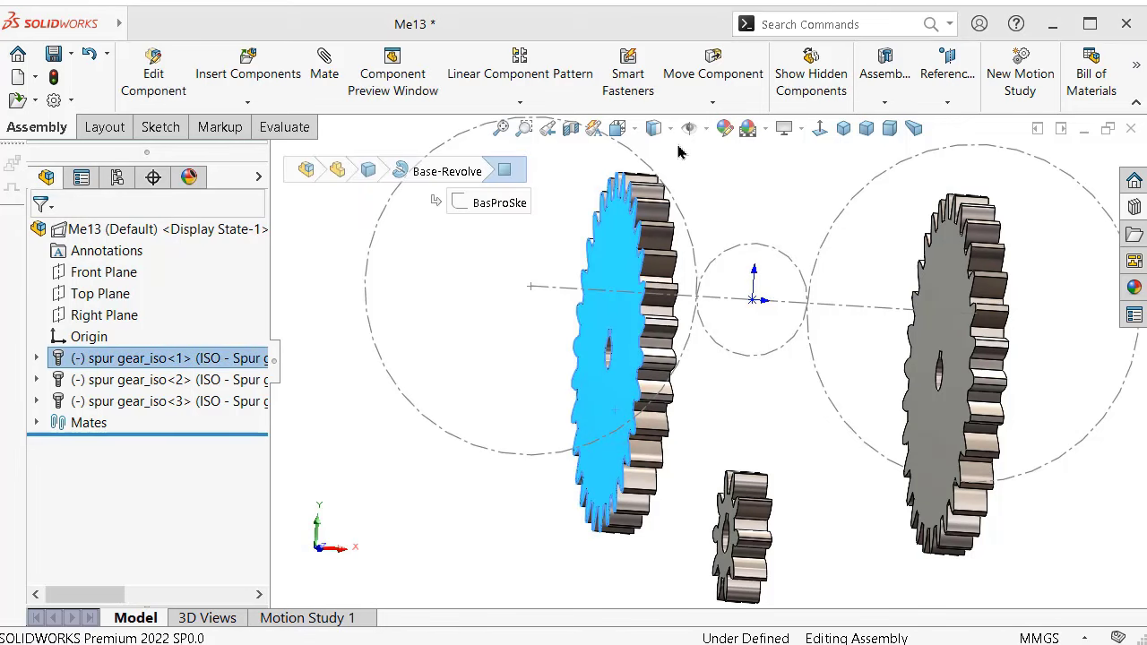
left_click(712, 102)
left_click(703, 143)
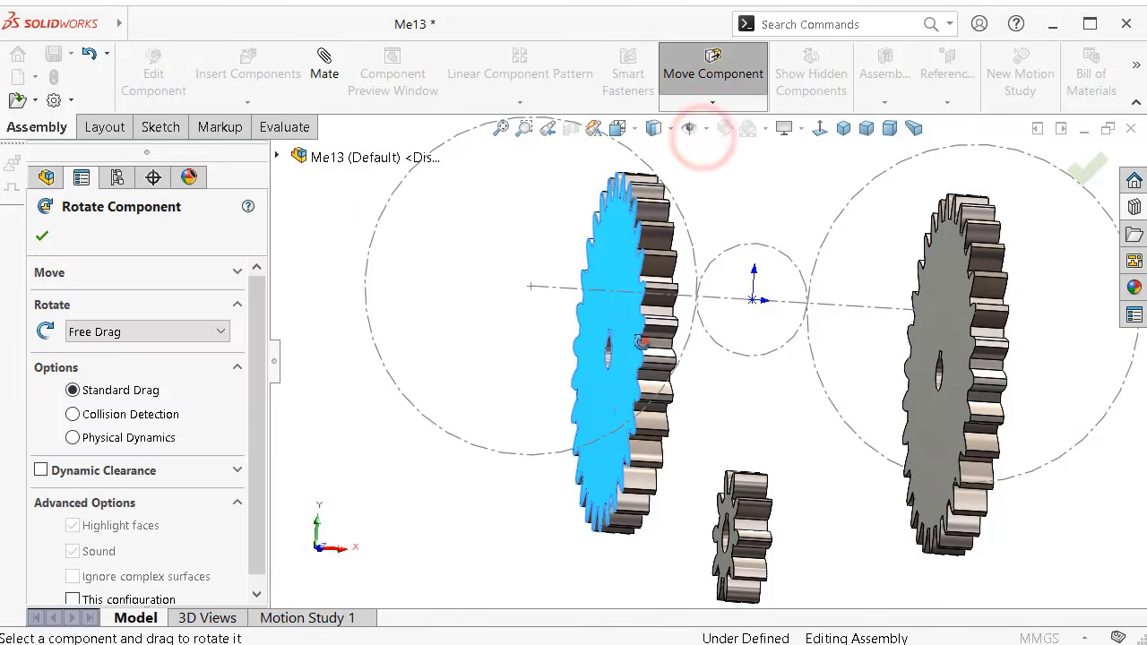
left_click_drag(642, 342, 543, 361)
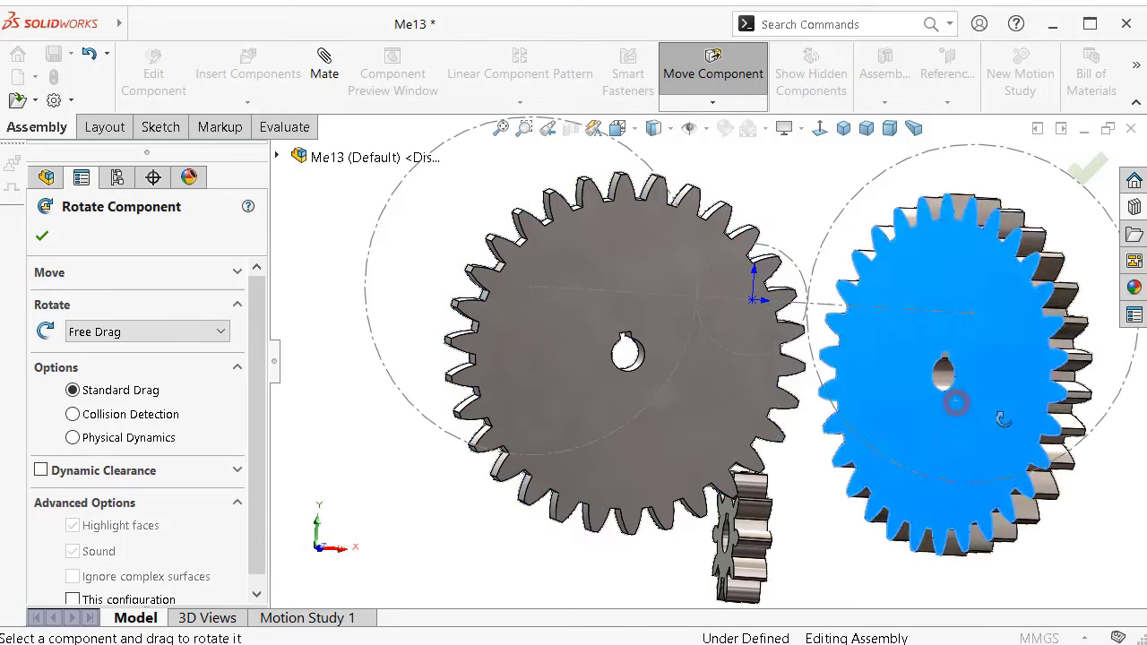
left_click_drag(1002, 419, 847, 498)
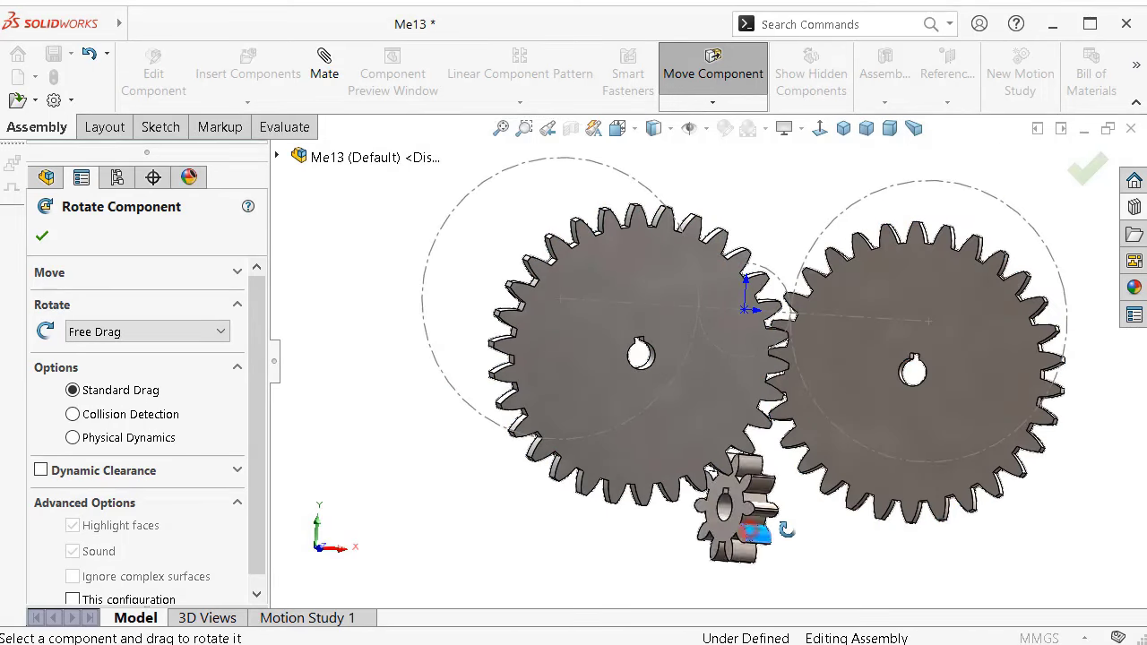
left_click_drag(786, 530, 842, 530)
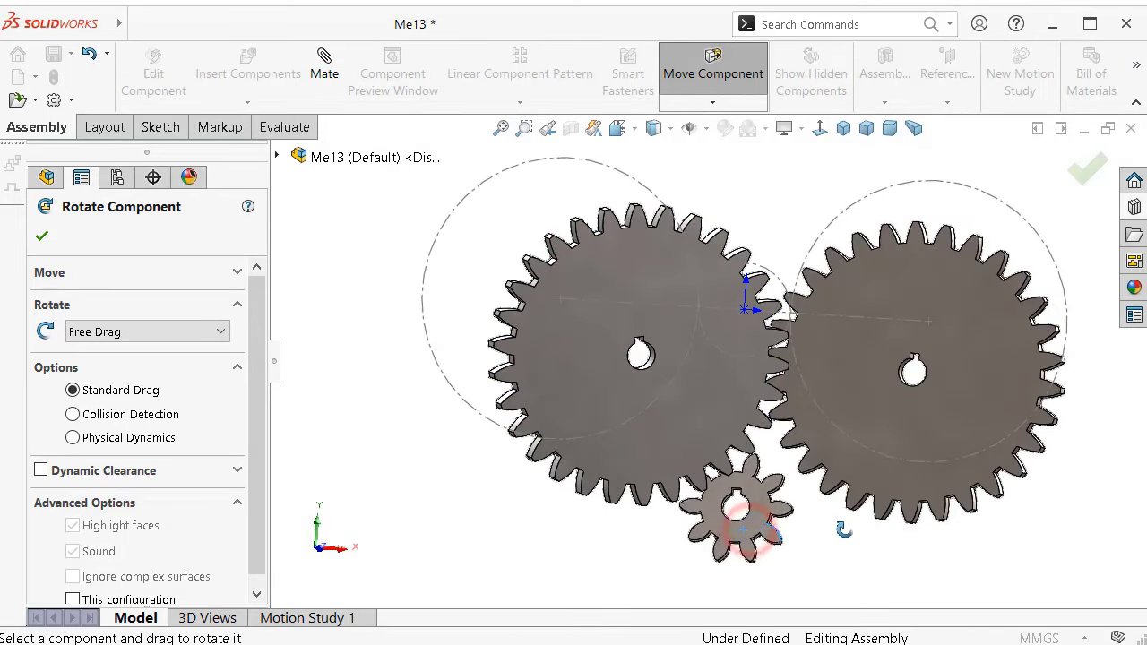
left_click(42, 238)
scroll(667, 332, "up", 2)
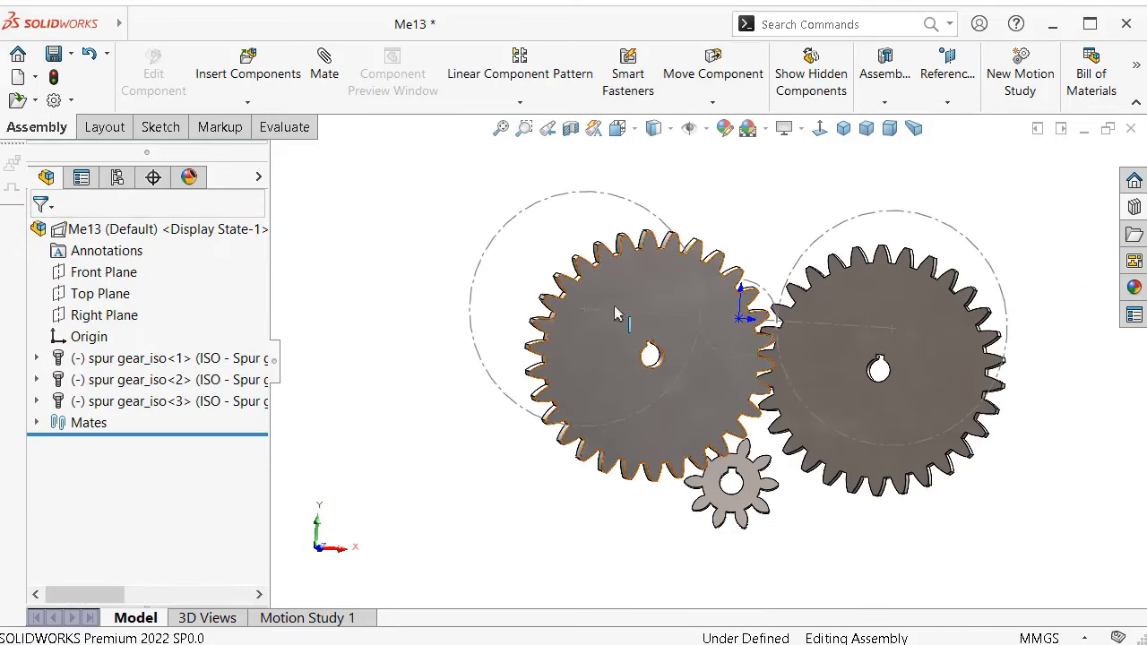
Add a Concentric mate centring the left large gear's bore on its layout circle.
mouse_move(370, 211)
middle_mouse_down()
mouse_move(704, 421)
mouse_move(680, 424)
middle_mouse_up()
scroll(681, 424, "down", 3)
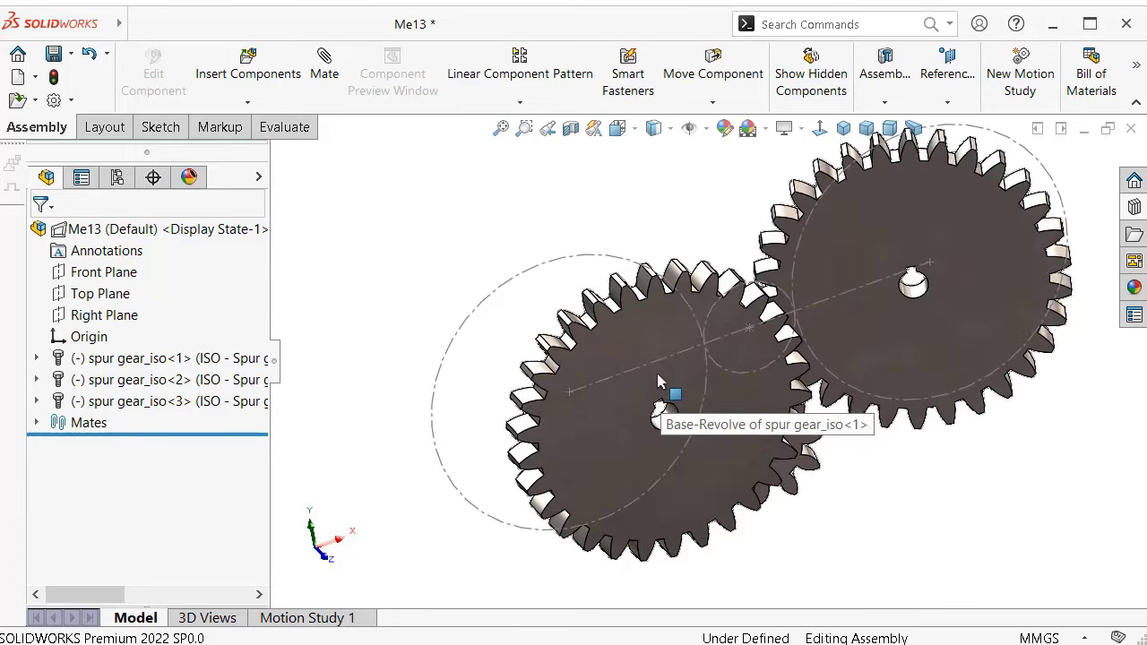
scroll(681, 424, "down", 2)
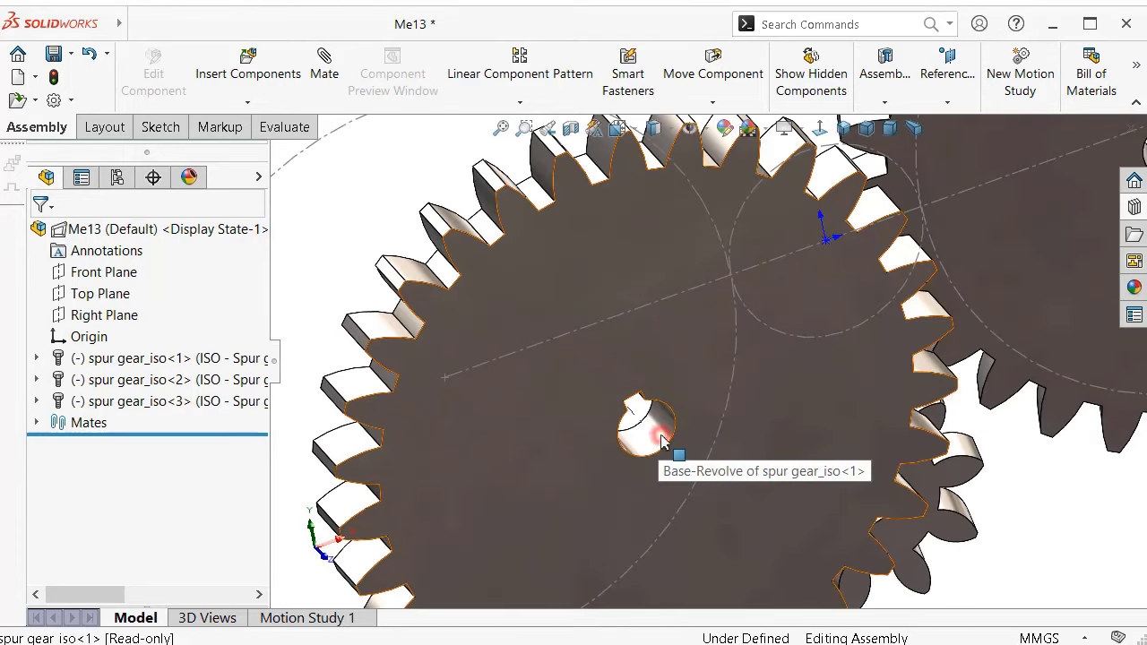
left_click(661, 449)
left_click(897, 330)
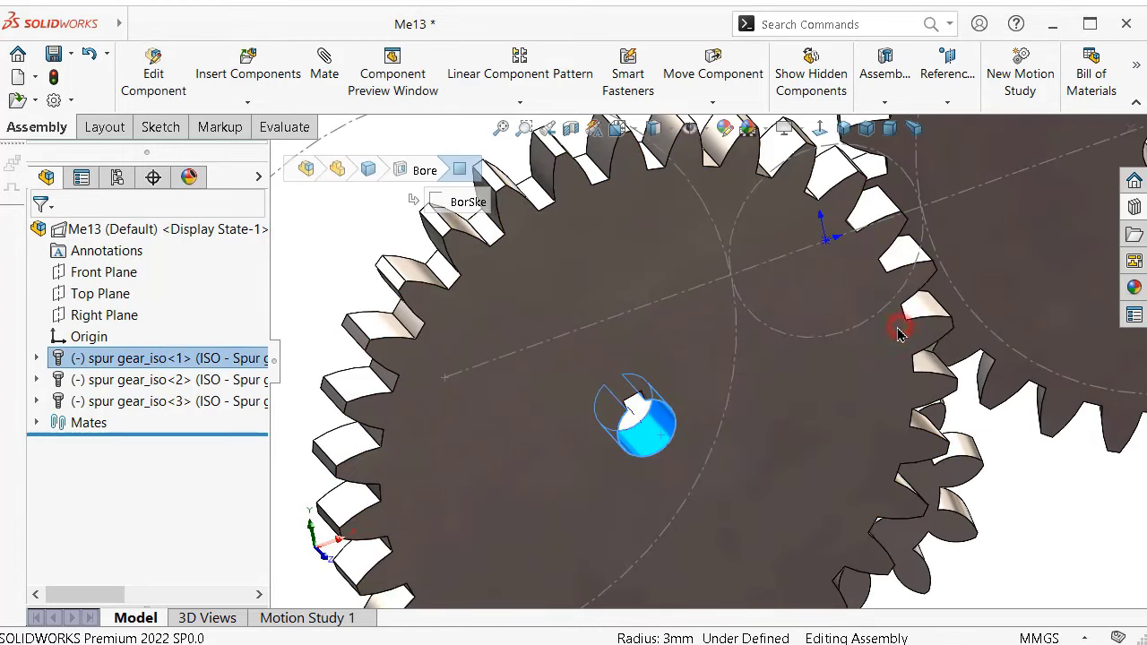
scroll(716, 349, "up", 3)
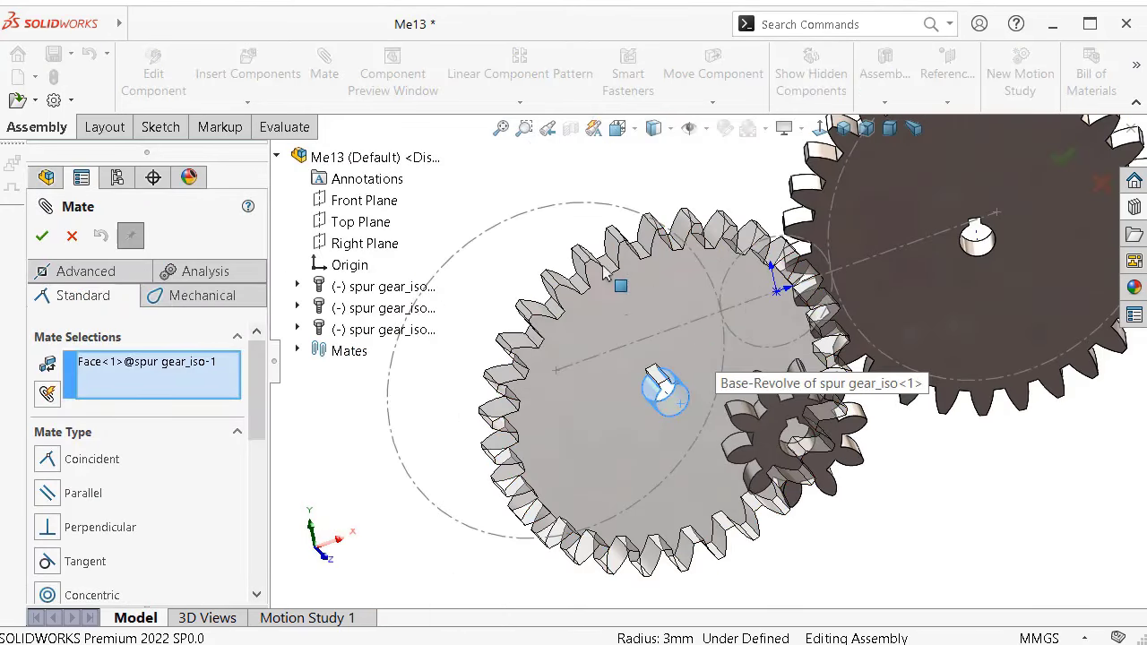
left_click(540, 213)
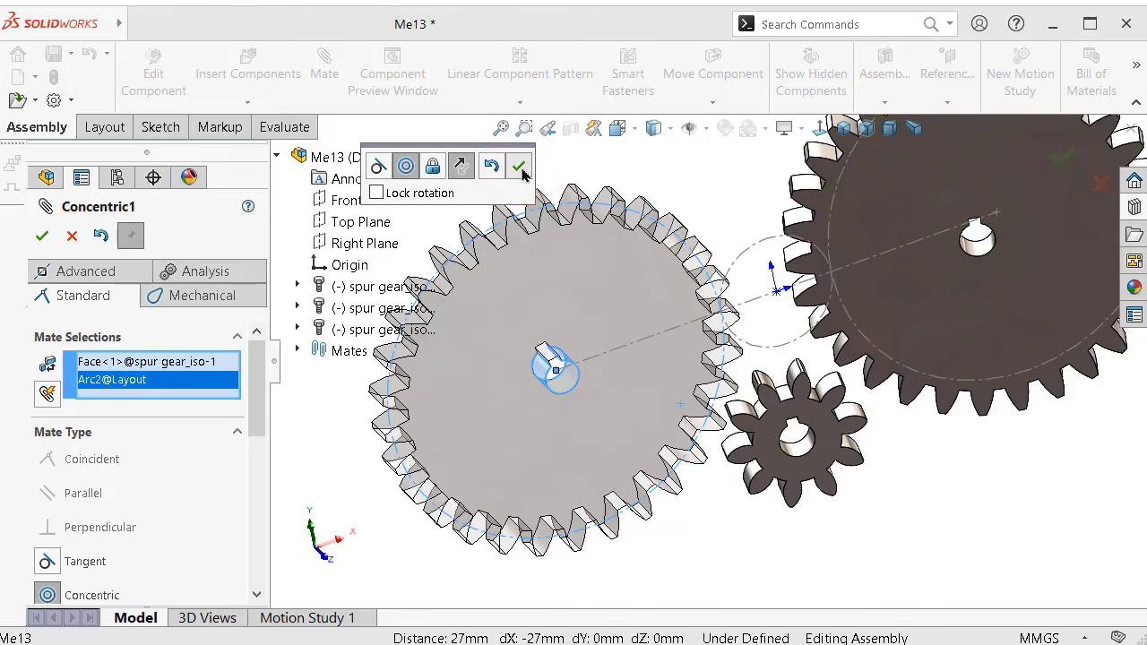
left_click(519, 168)
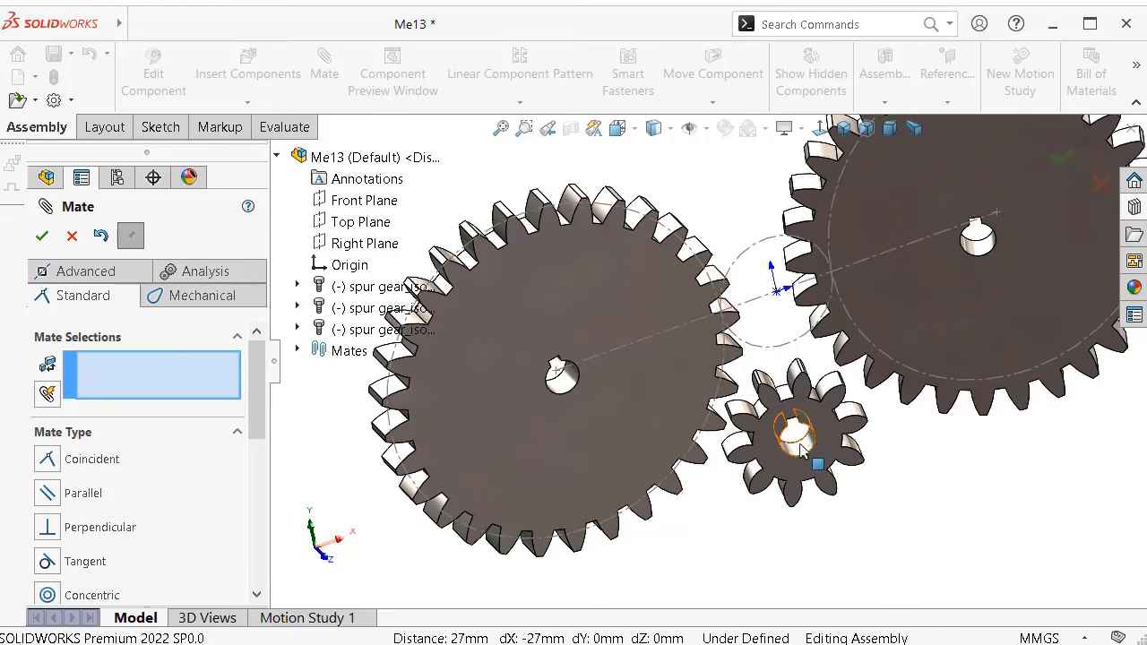
Add a Concentric mate centring the small pinion's bore on the Ø20 layout circle.
left_click(805, 445)
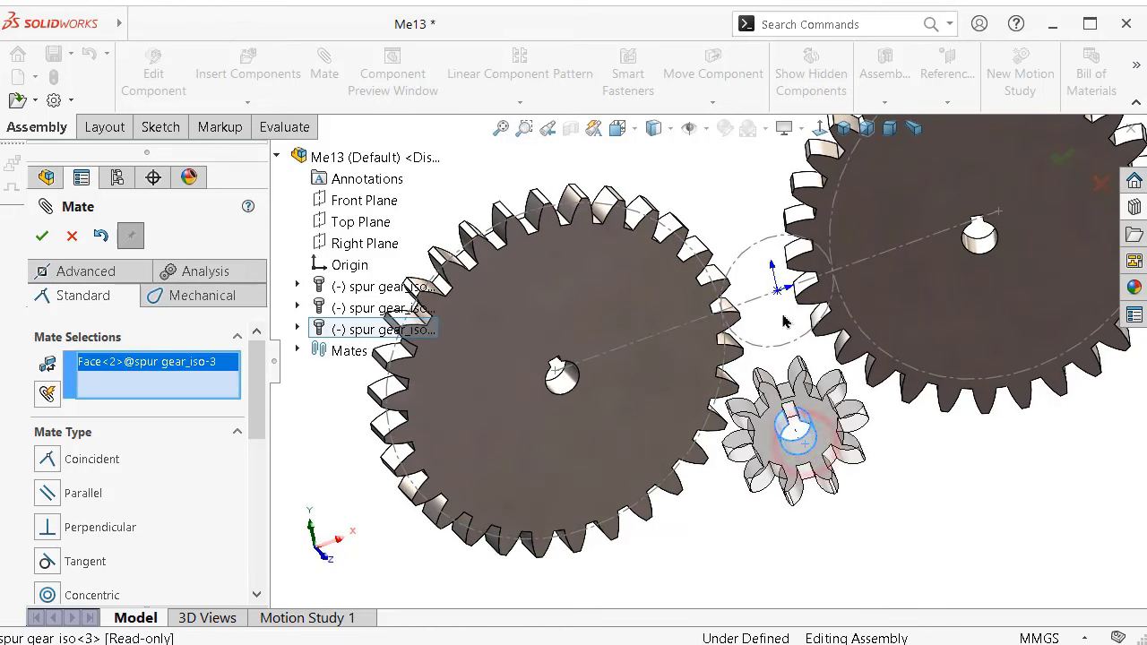
left_click(794, 349)
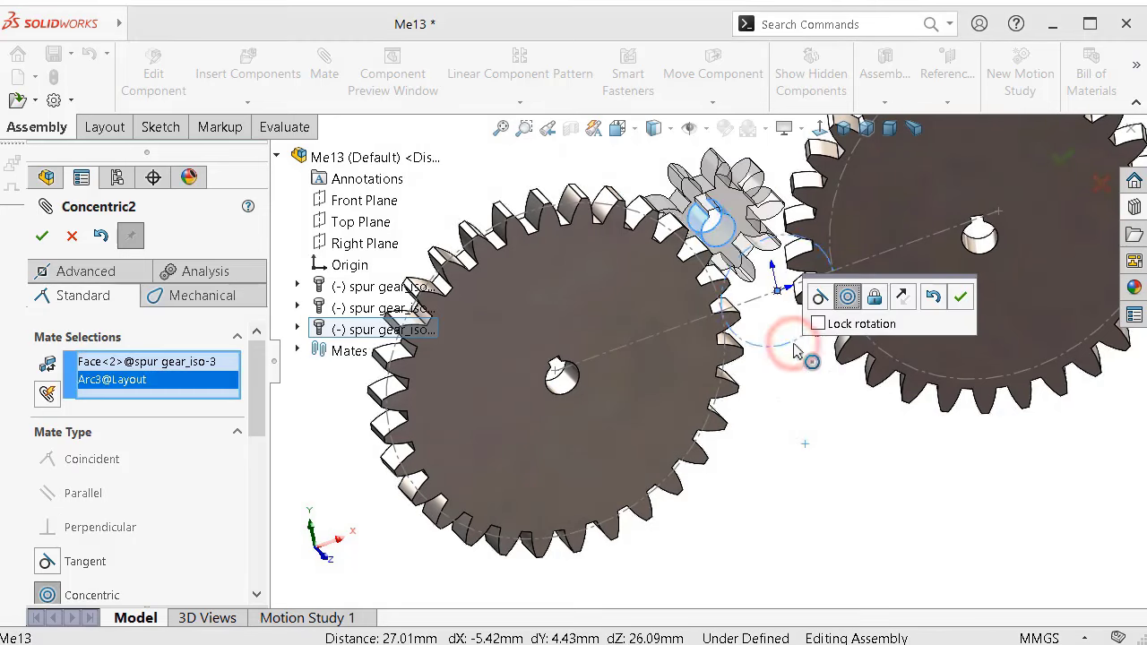
key("ctrl+1")
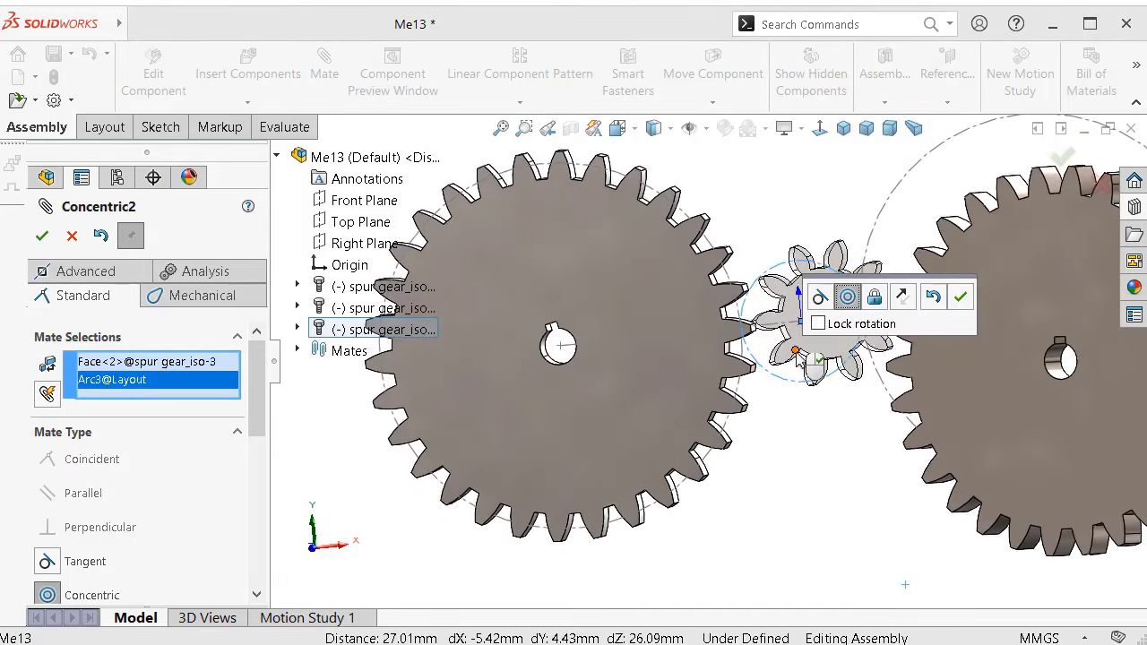
left_click(960, 298)
middle_click_drag(959, 296, 674, 303)
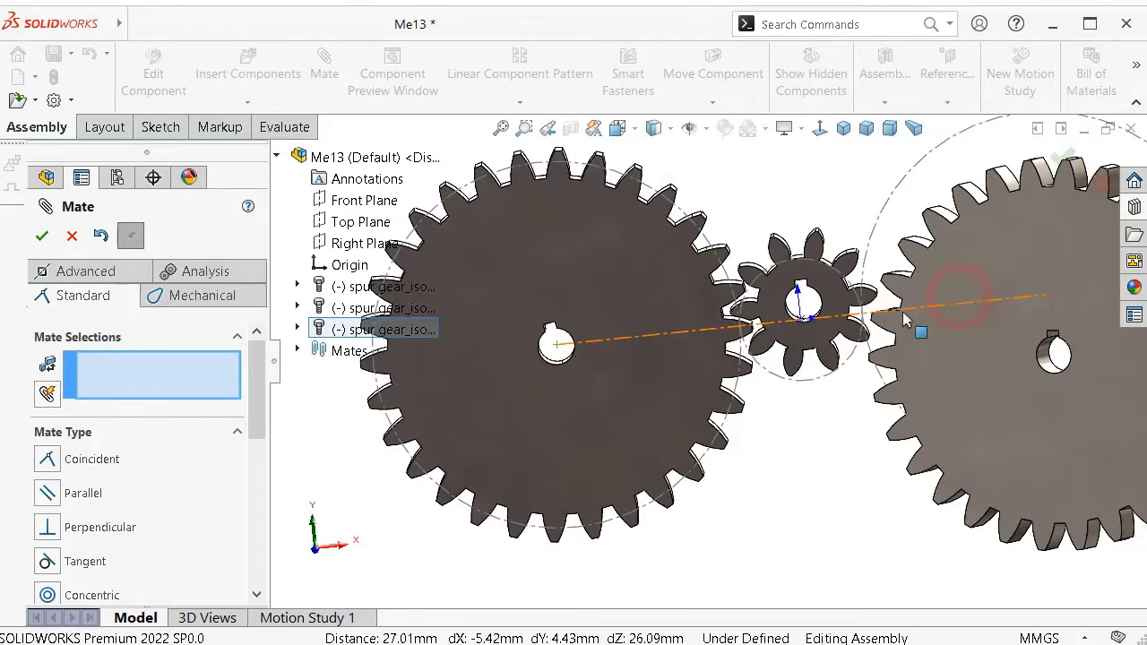
left_click(673, 303)
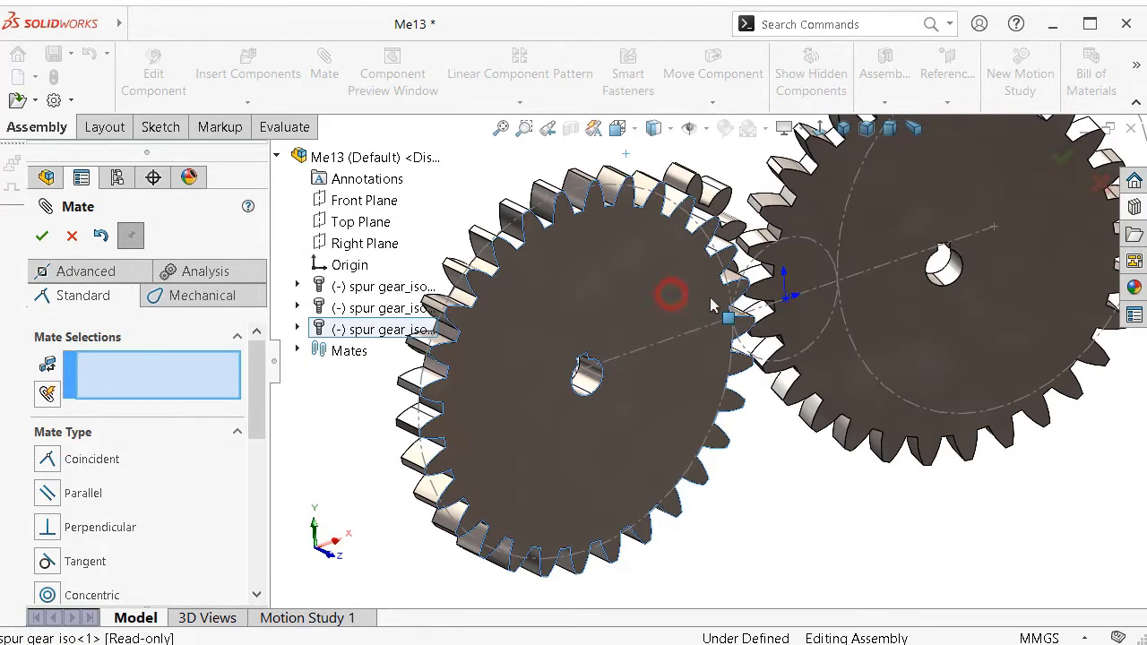
Add Coincident mates putting the left gear's face on the origin and all three gear faces flush.
left_click(786, 306)
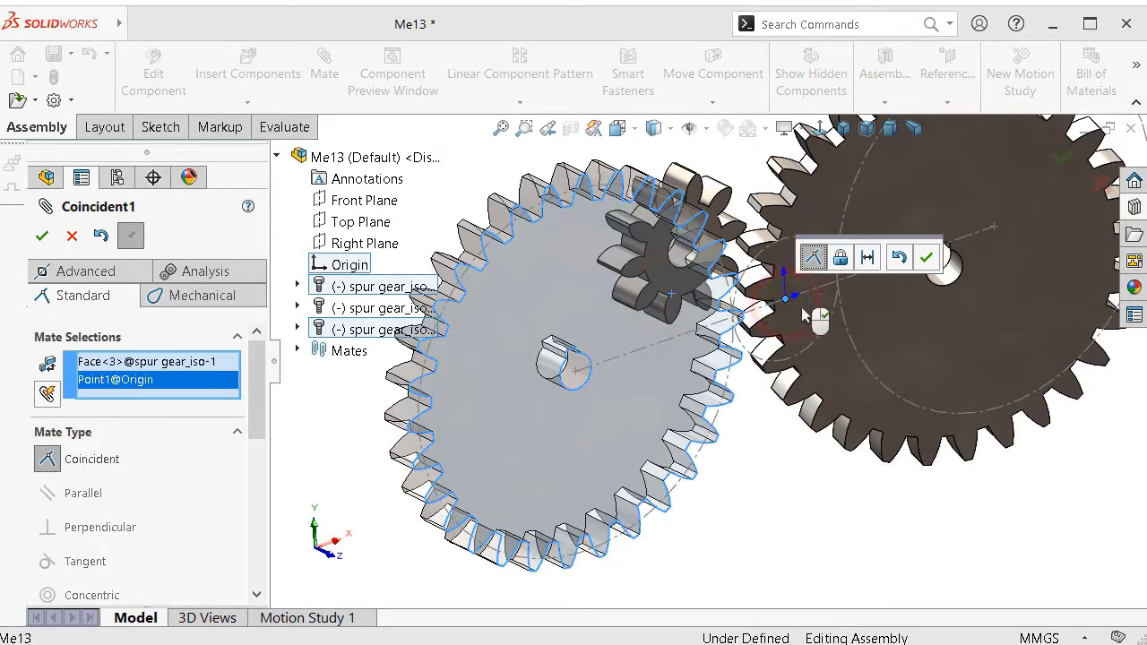
left_click(930, 258)
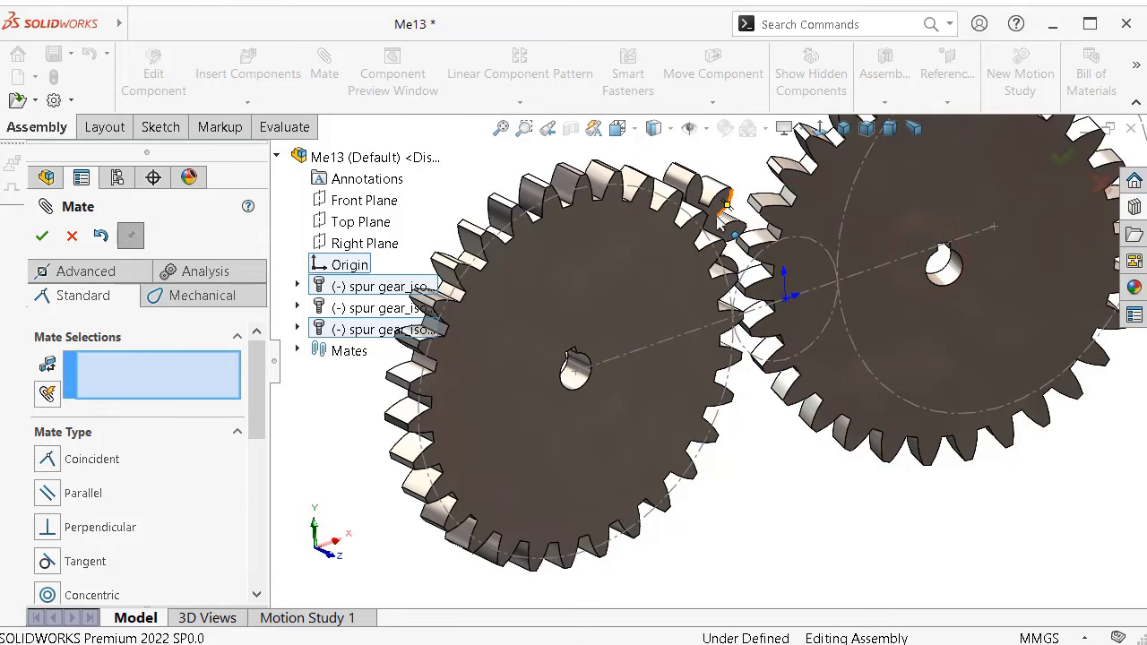
left_click(721, 228)
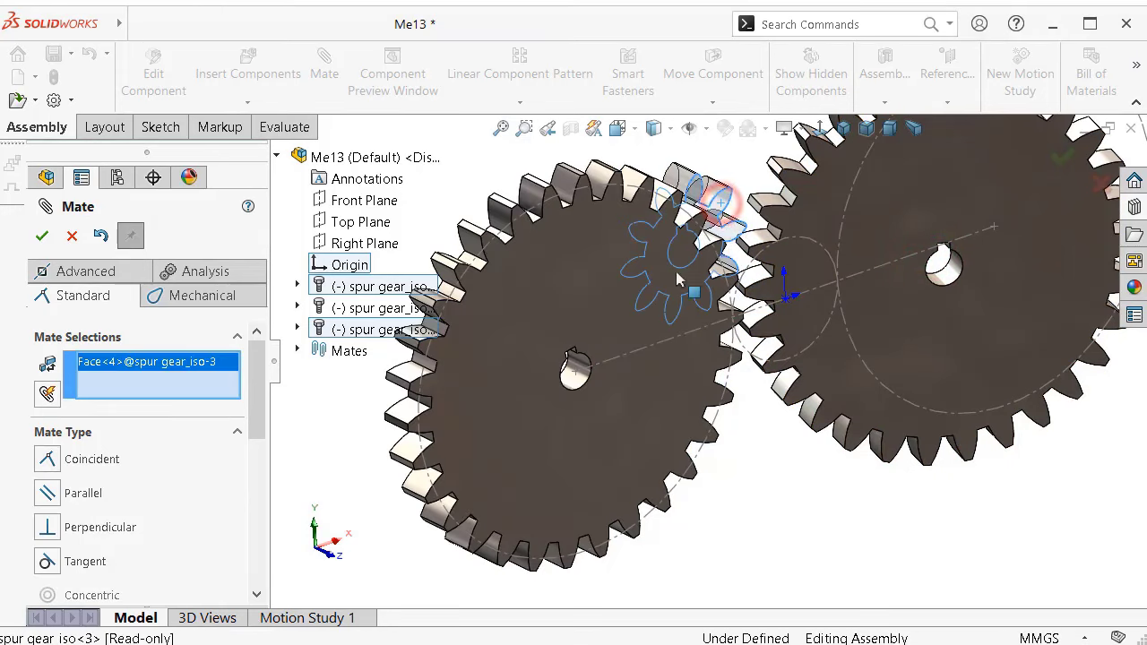
left_click(600, 294)
left_click(846, 262)
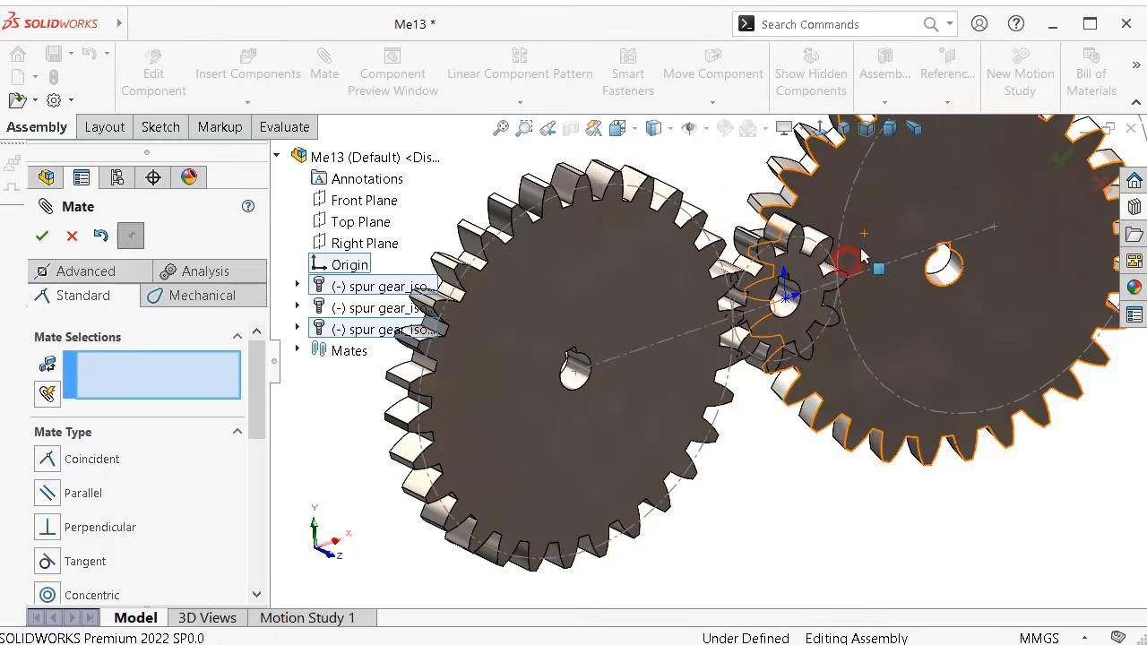
left_click(893, 234)
left_click(831, 287)
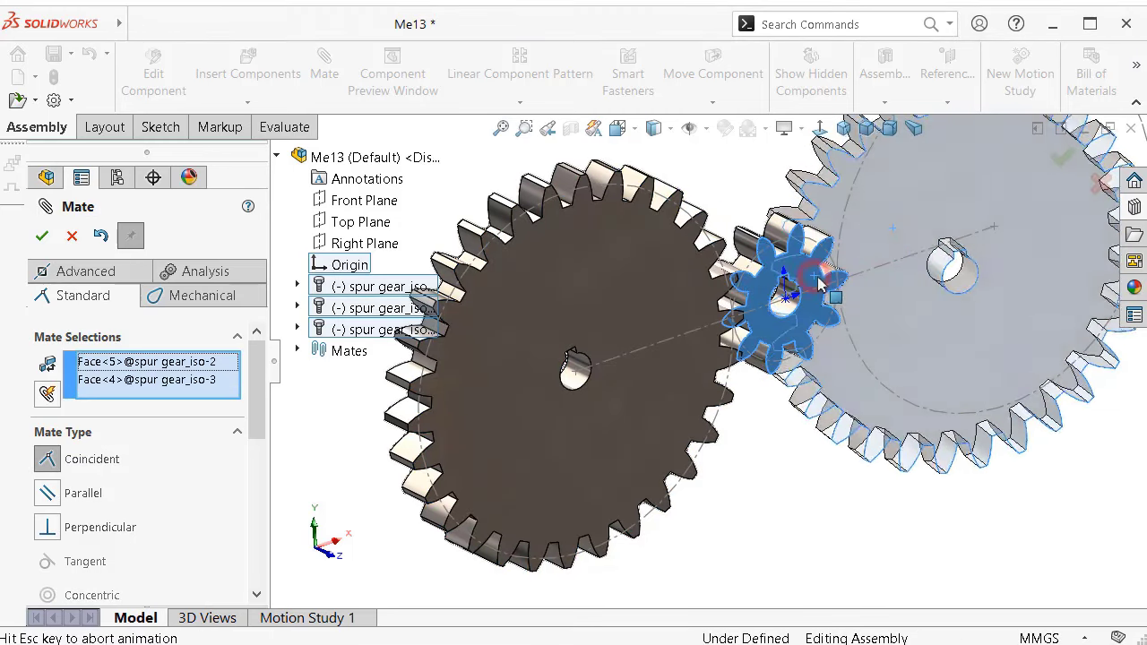
left_click(1066, 257)
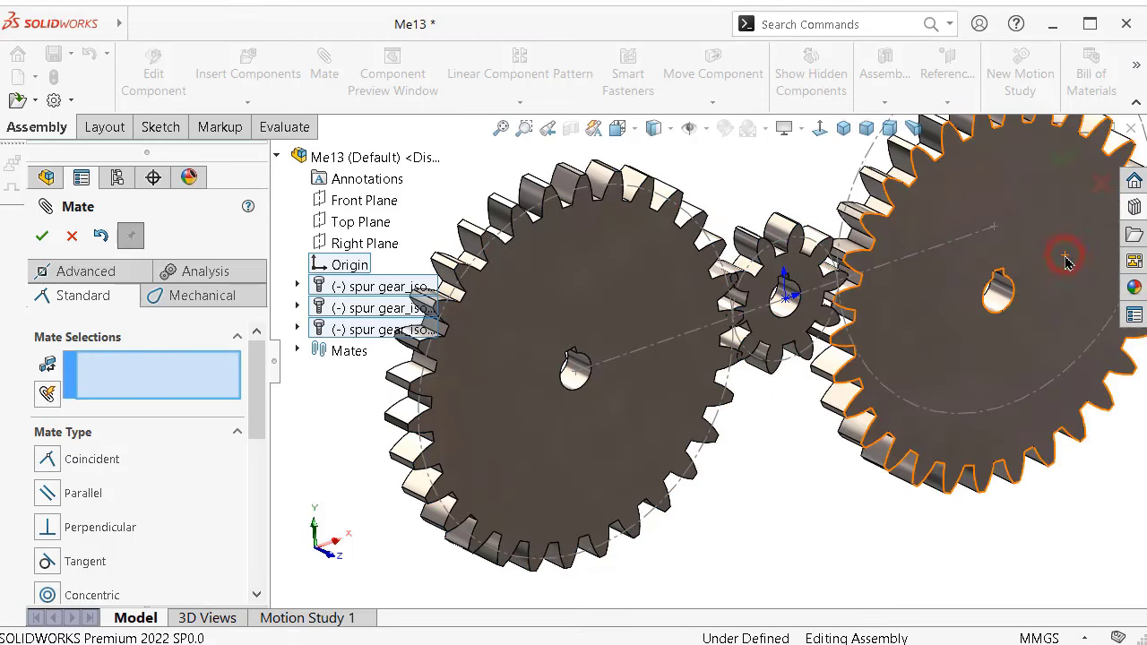
Mate the right large gear's bore concentric with its layout circle, then close Mate.
mouse_move(1026, 287)
middle_mouse_down()
mouse_move(994, 302)
mouse_move(1028, 347)
middle_mouse_up()
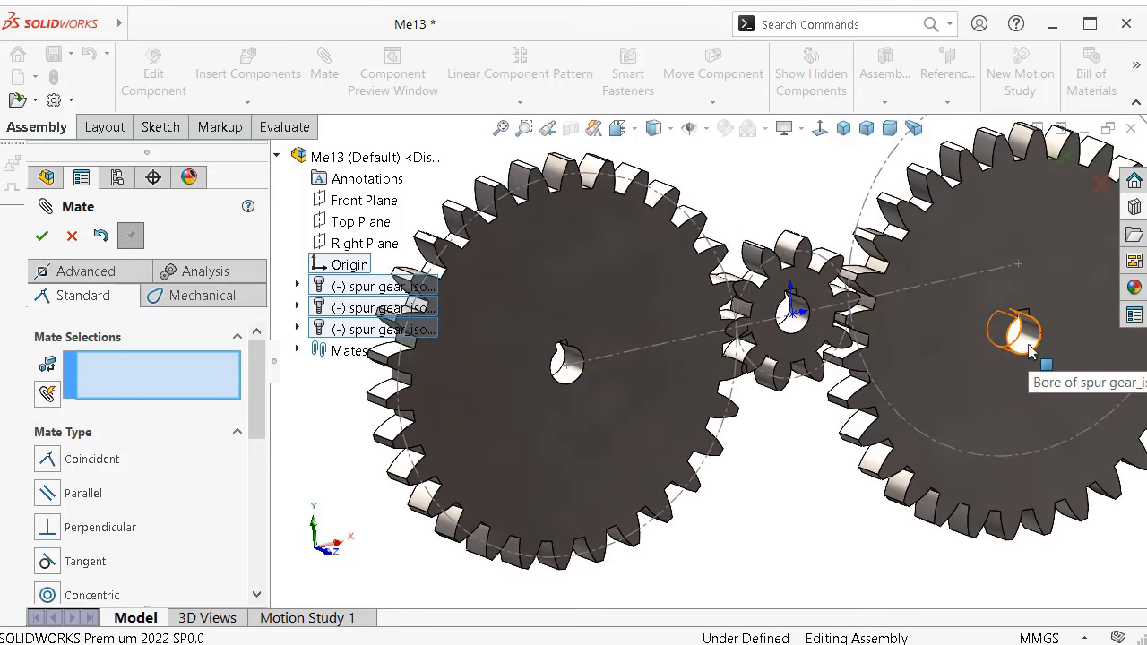
left_click(1026, 346)
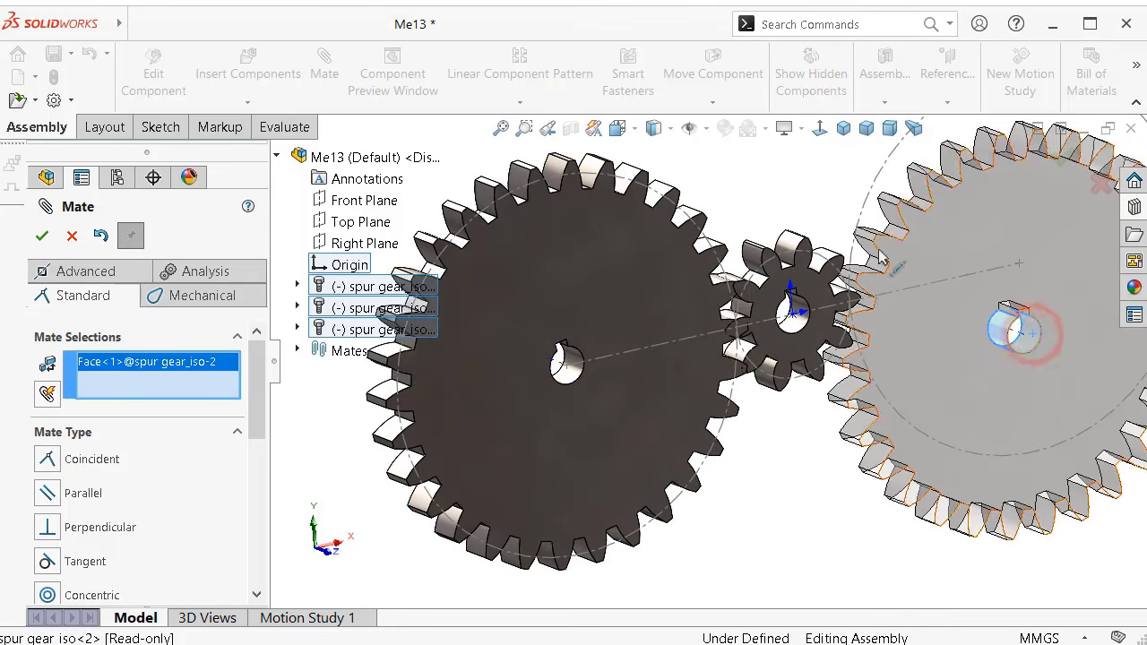
left_click(862, 217)
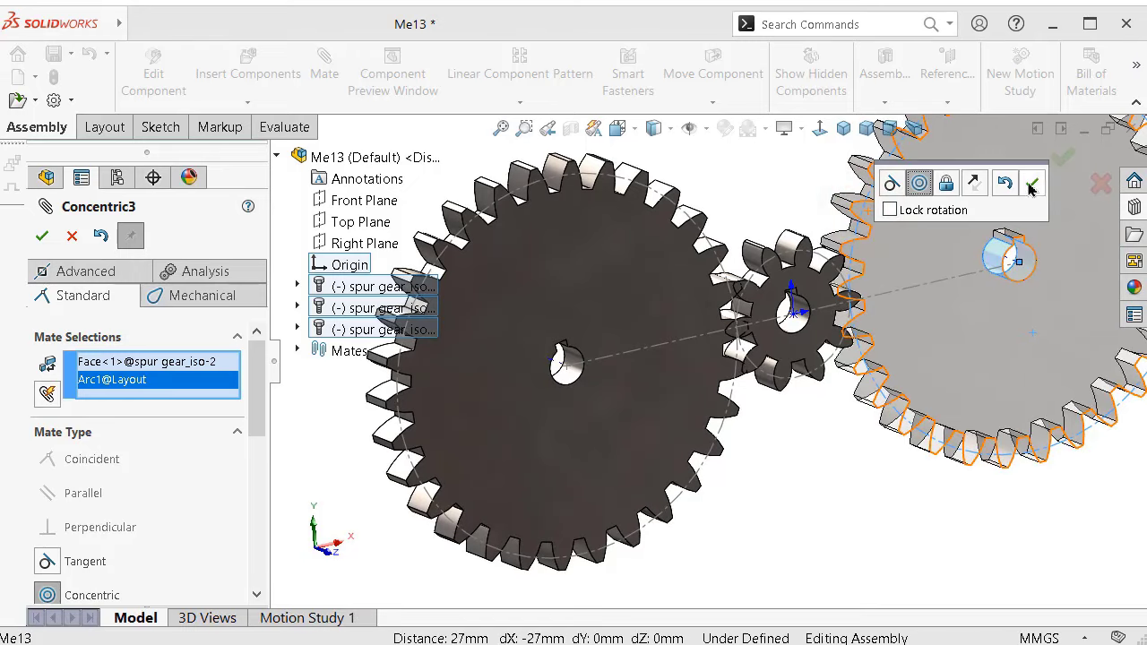
left_click(1032, 184)
key("ctrl+1")
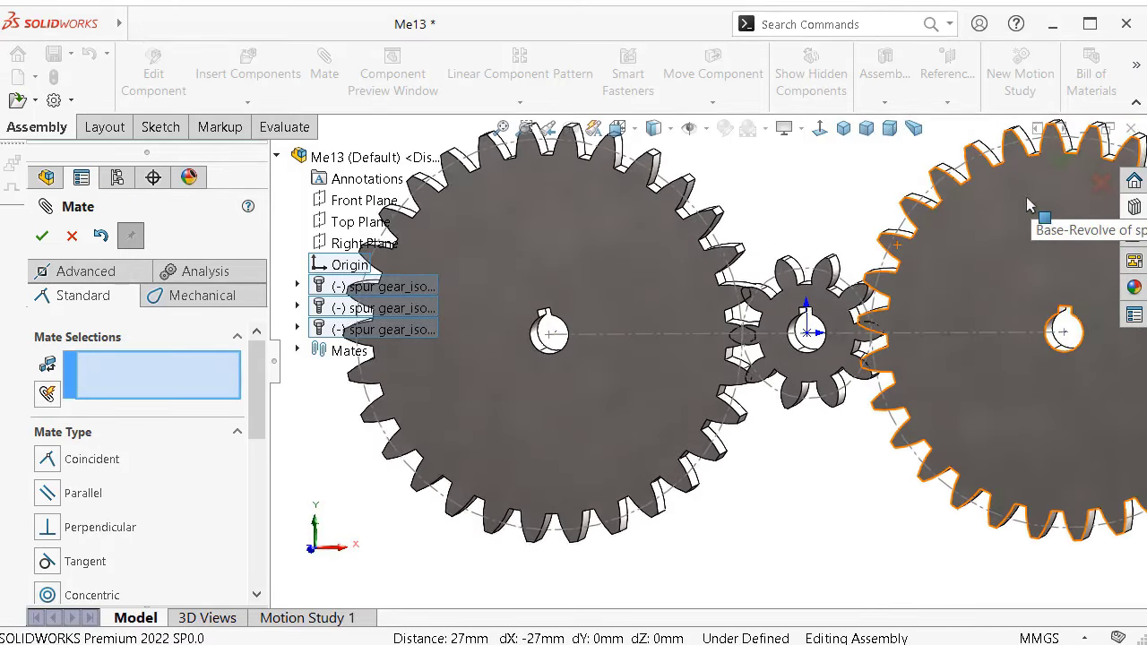
left_click(43, 236)
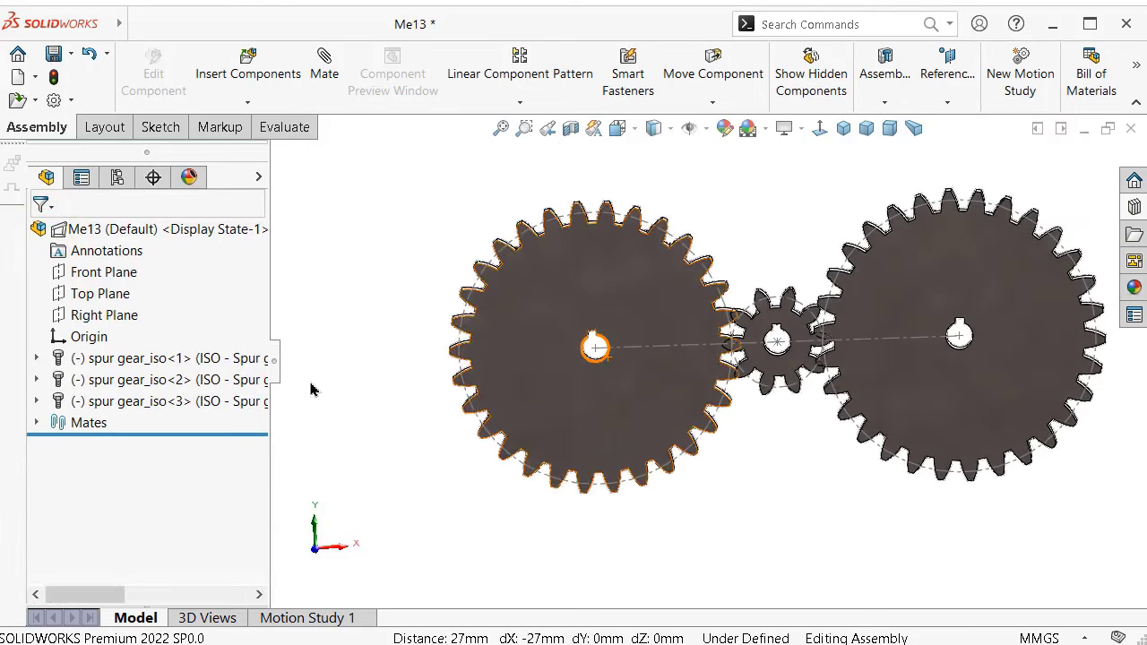
Give both large 30-tooth gears a blue appearance.
left_click(157, 363)
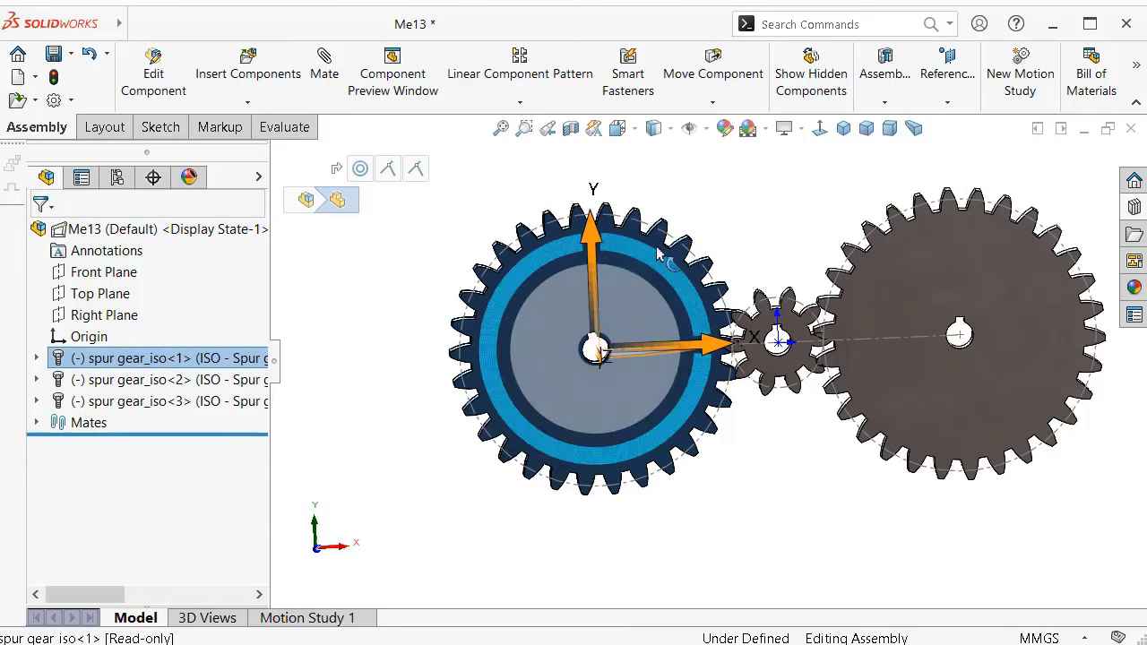
left_click(722, 130)
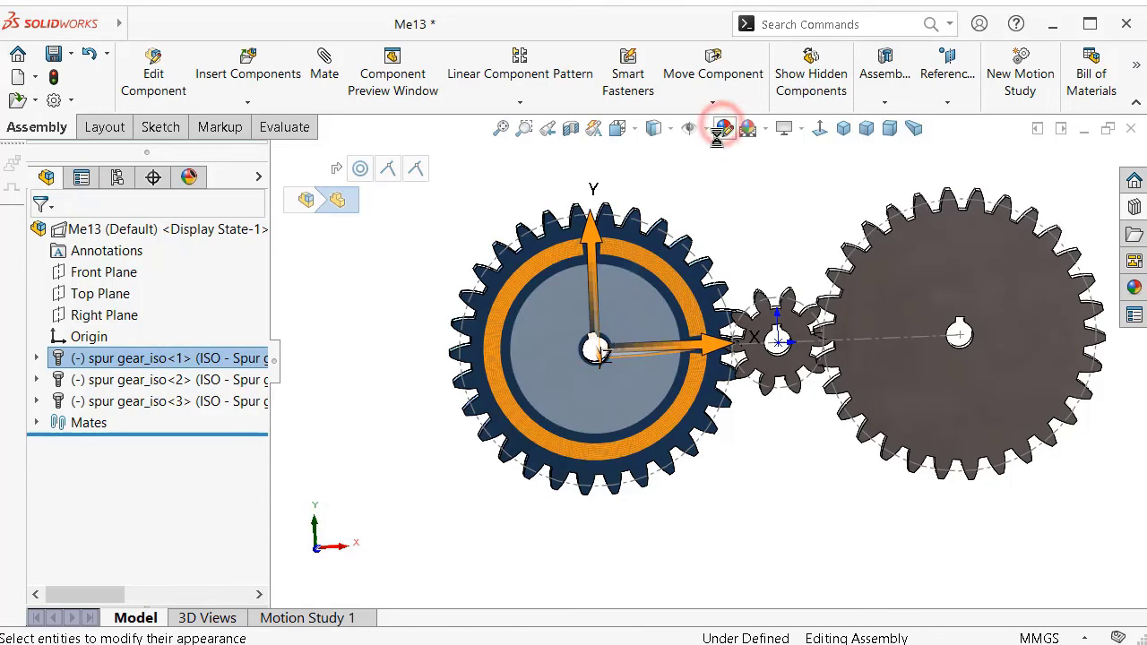
left_click_drag(257, 380, 265, 439)
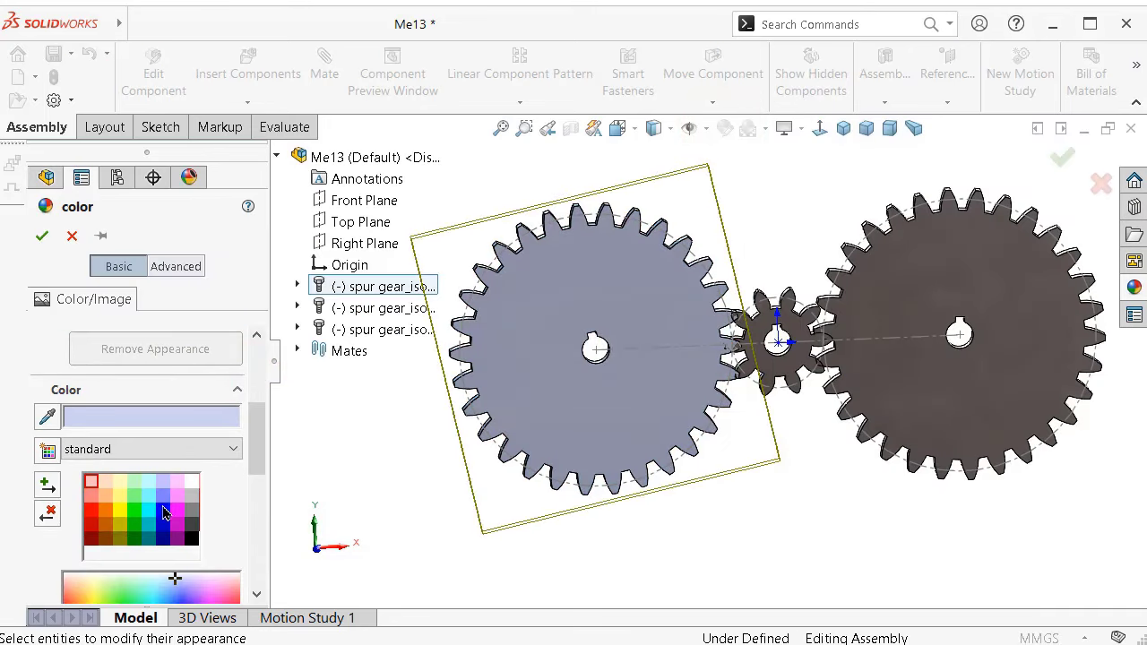
left_click(164, 511)
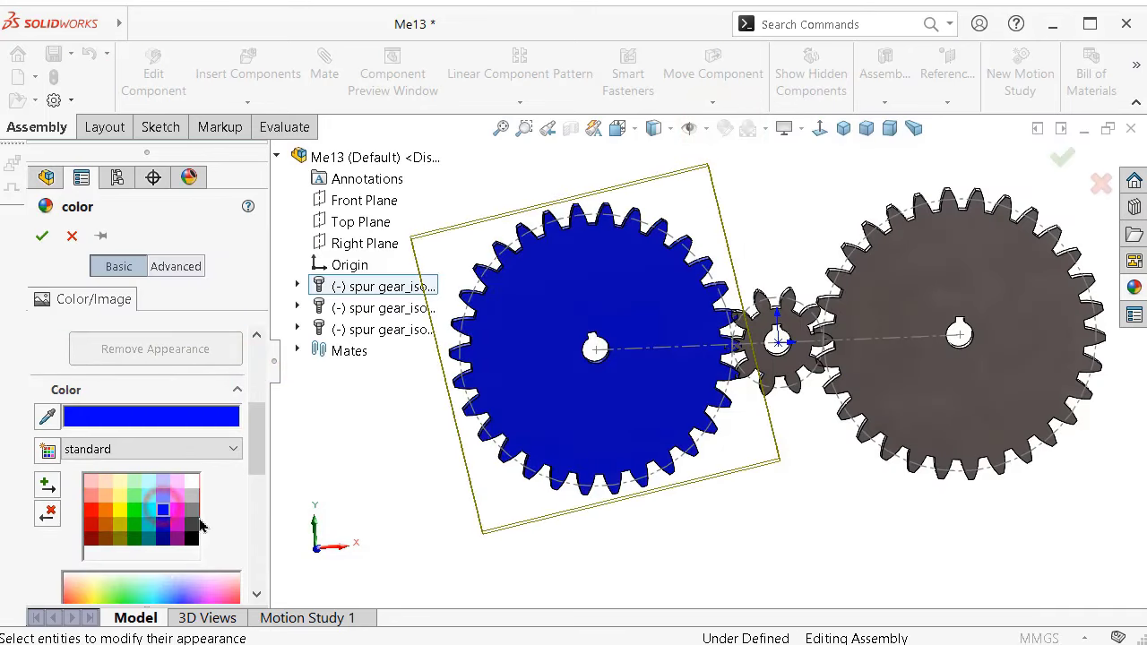
left_click(900, 405)
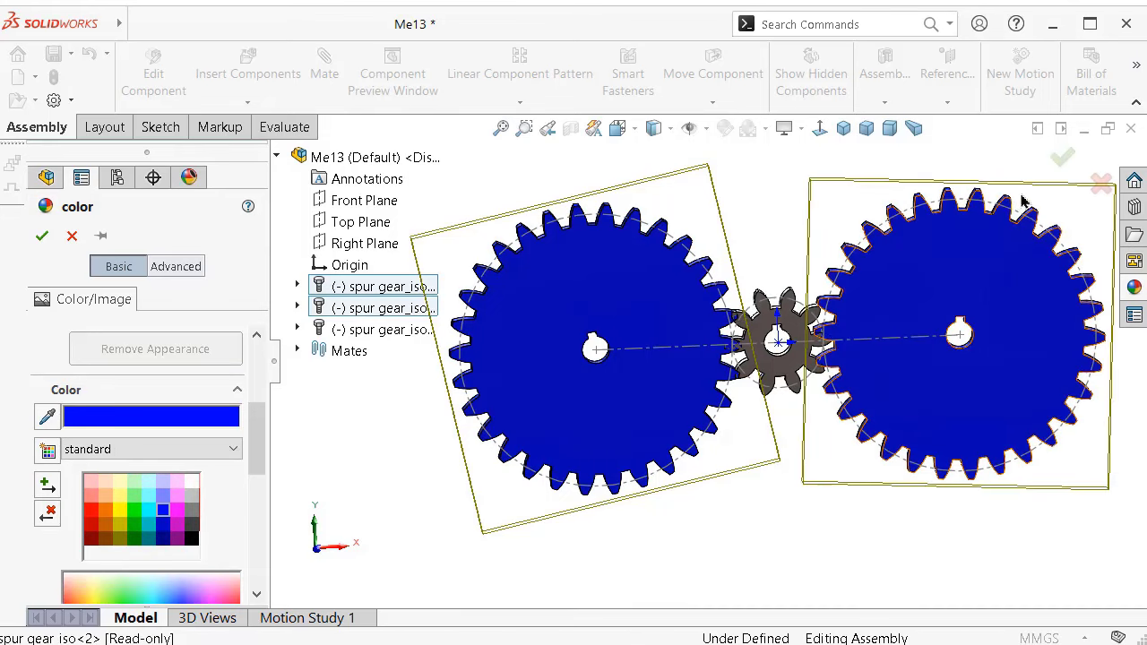
middle_click_drag(1017, 192, 860, 291)
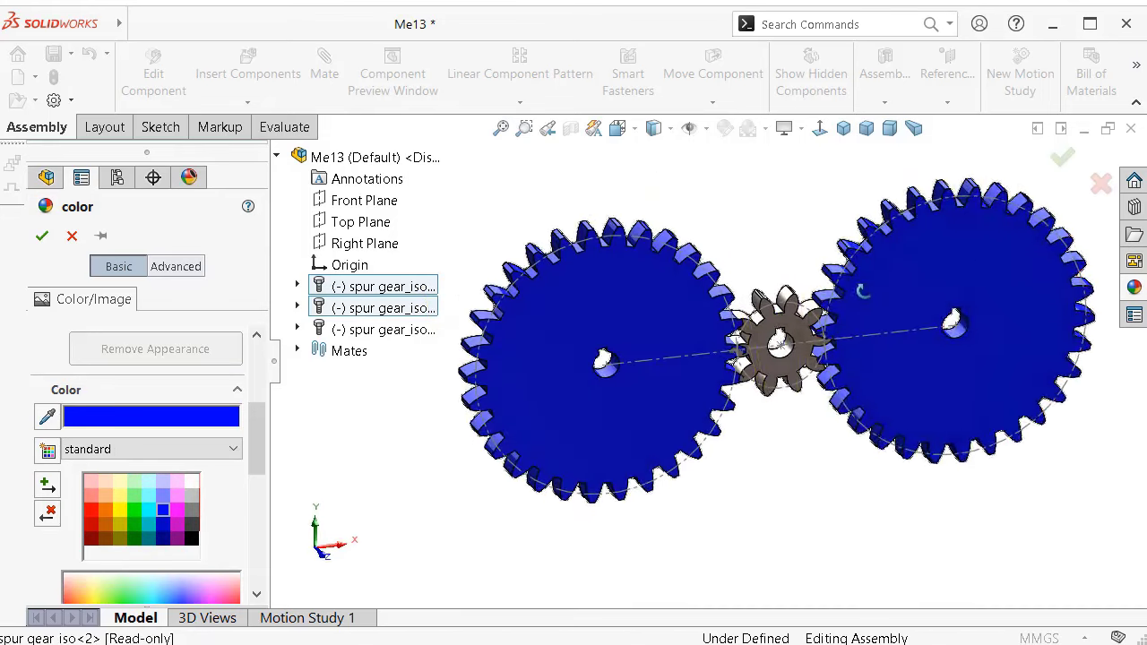
left_click(1060, 160)
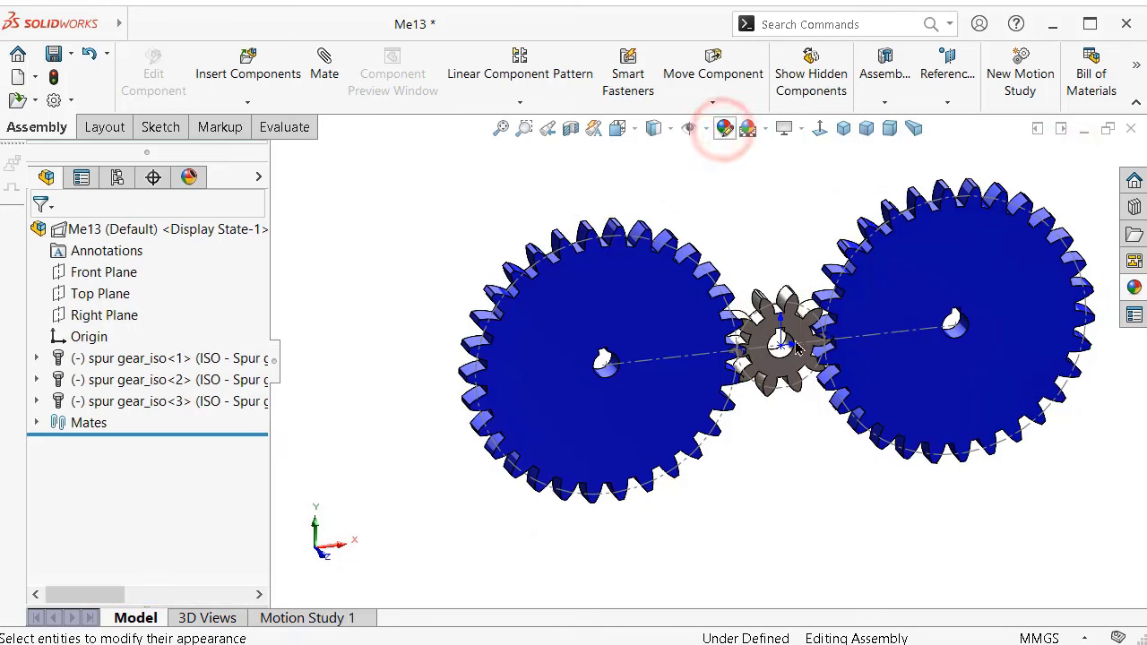
Give the small pinion gear a red appearance and view the gears face-on.
left_click(724, 128)
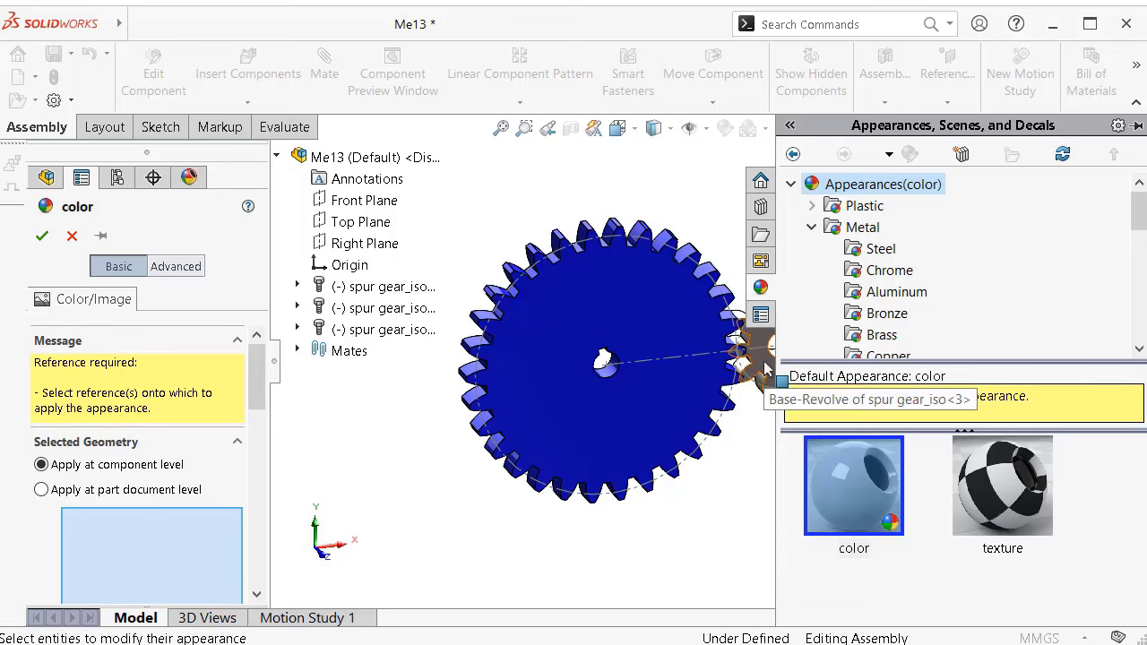
left_click(748, 372)
left_click_drag(257, 398, 264, 469)
left_click(92, 462)
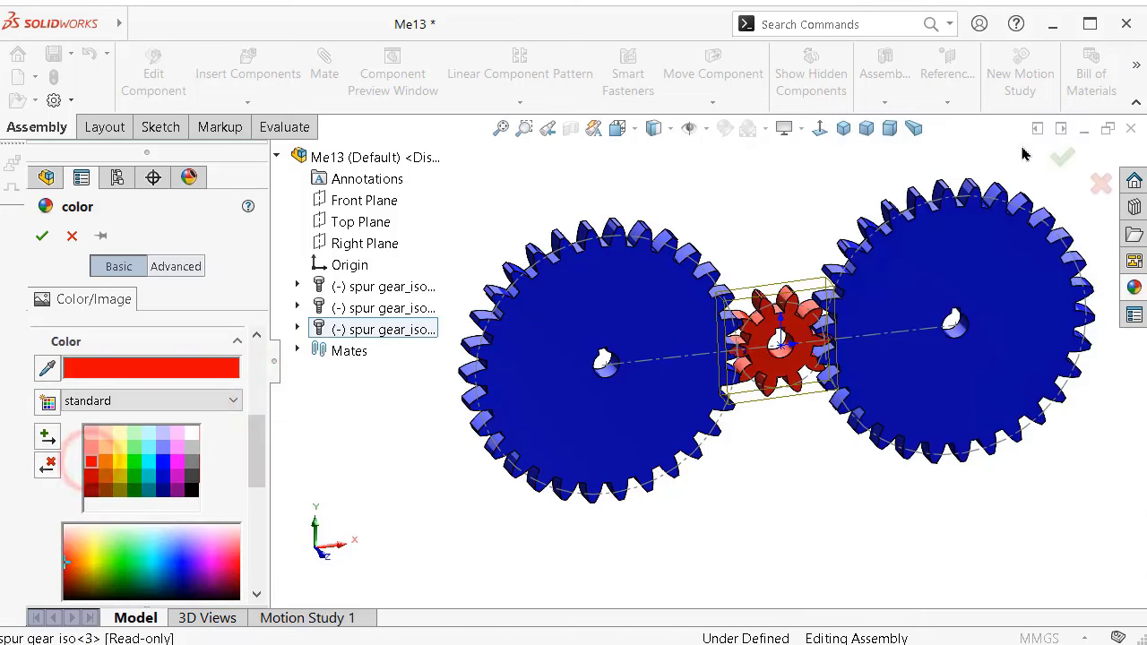
left_click(1063, 156)
middle_click_drag(795, 186, 787, 199)
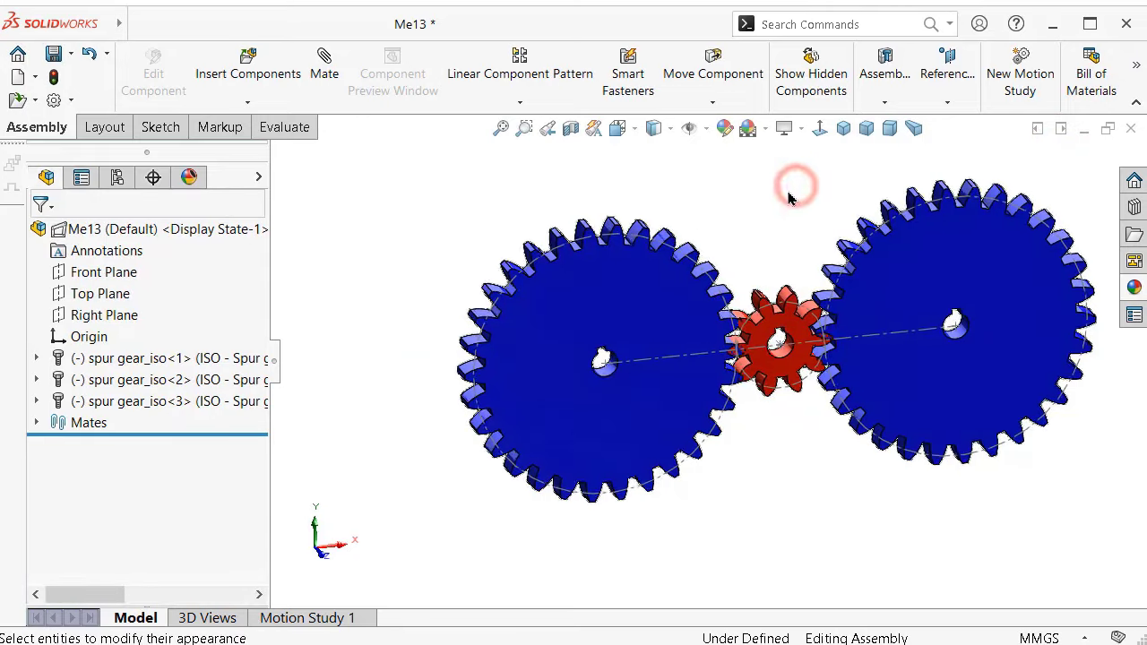
key("ctrl+1")
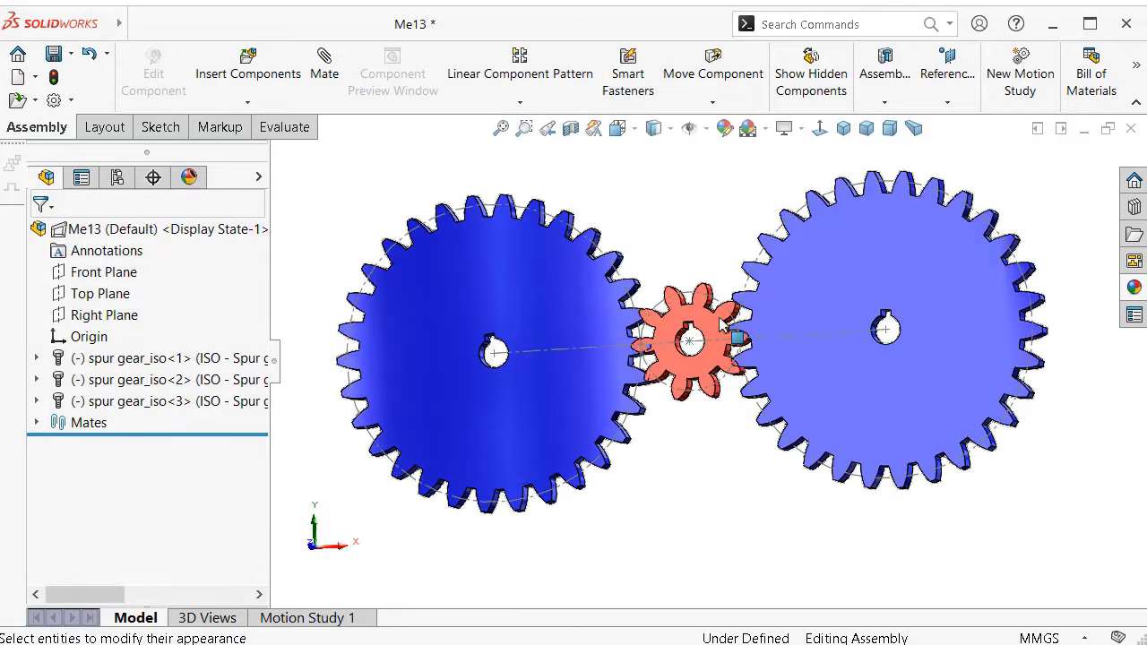
scroll(719, 324, "down", 2)
scroll(703, 331, "up", 2)
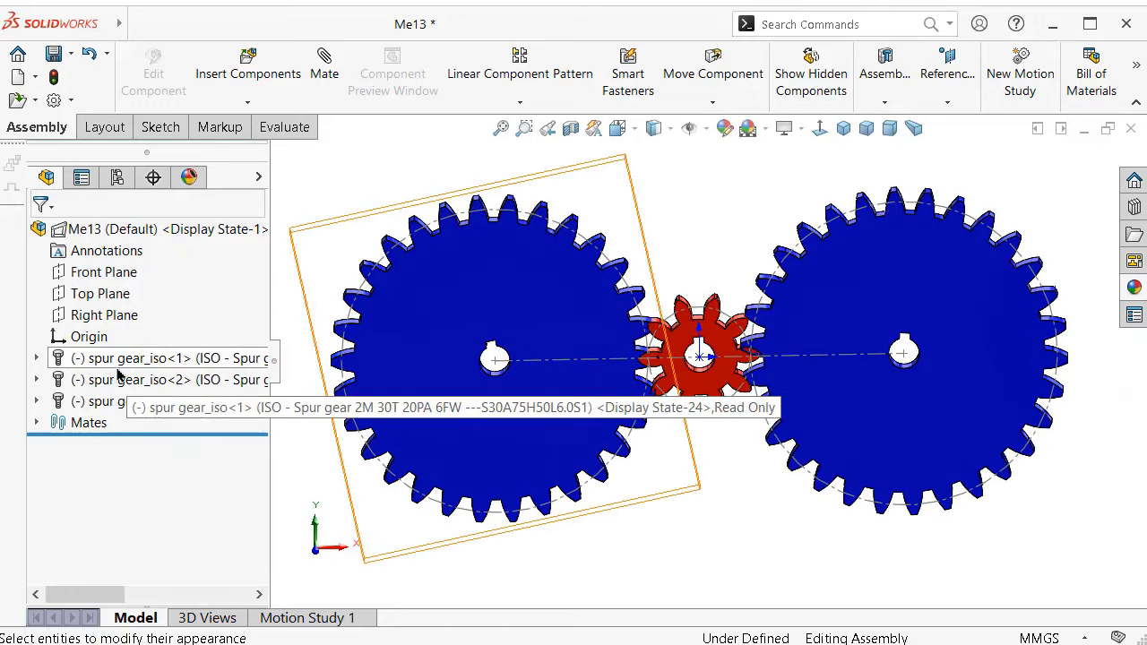
Expand spur gear_iso<1> and show the BasProSke sketch under Base-Revolve.
left_click(117, 358)
left_click(36, 358)
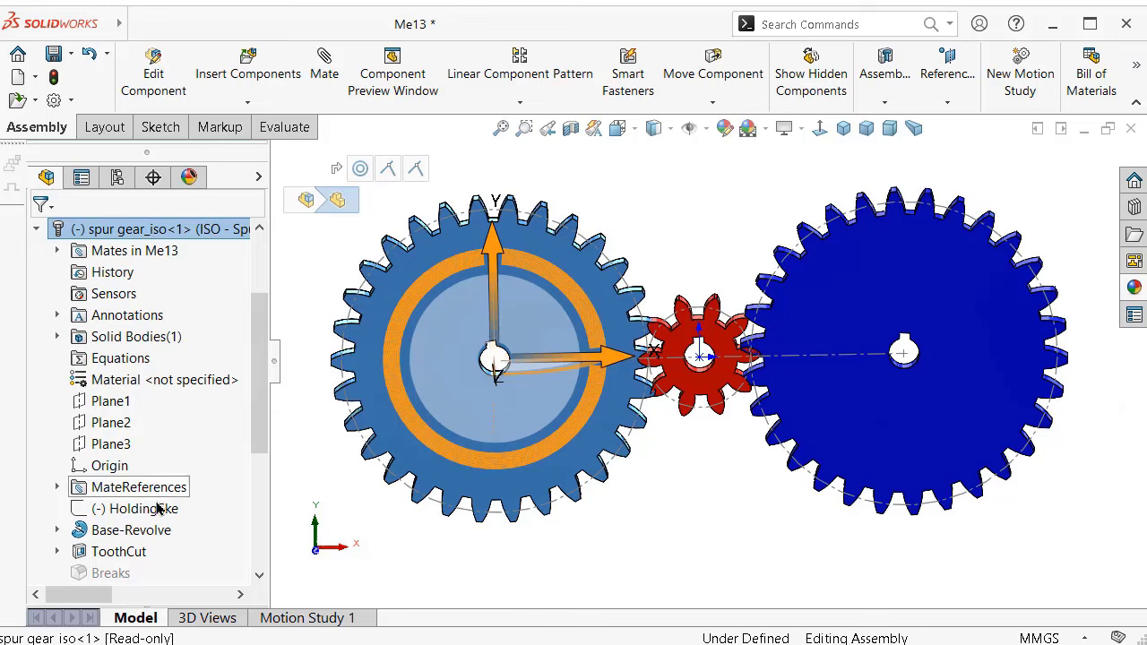
left_click(57, 529)
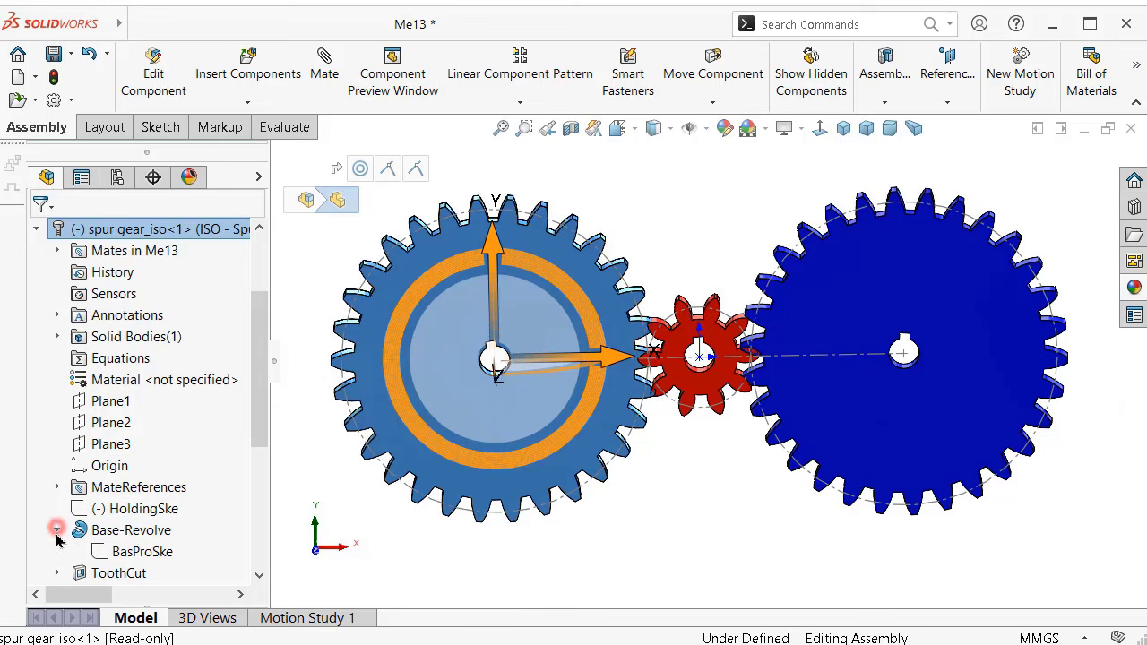
left_click(141, 557)
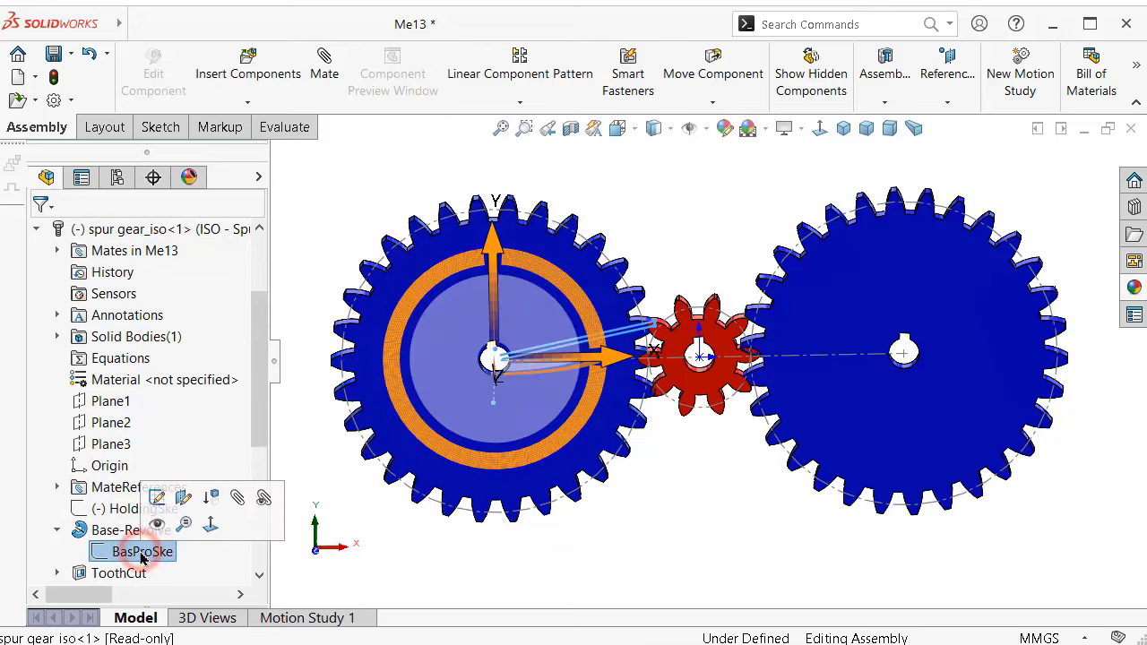
left_click(152, 523)
Show the TooCutSke sketch under ToothCut, view it Normal To, then deselect.
left_click(53, 358)
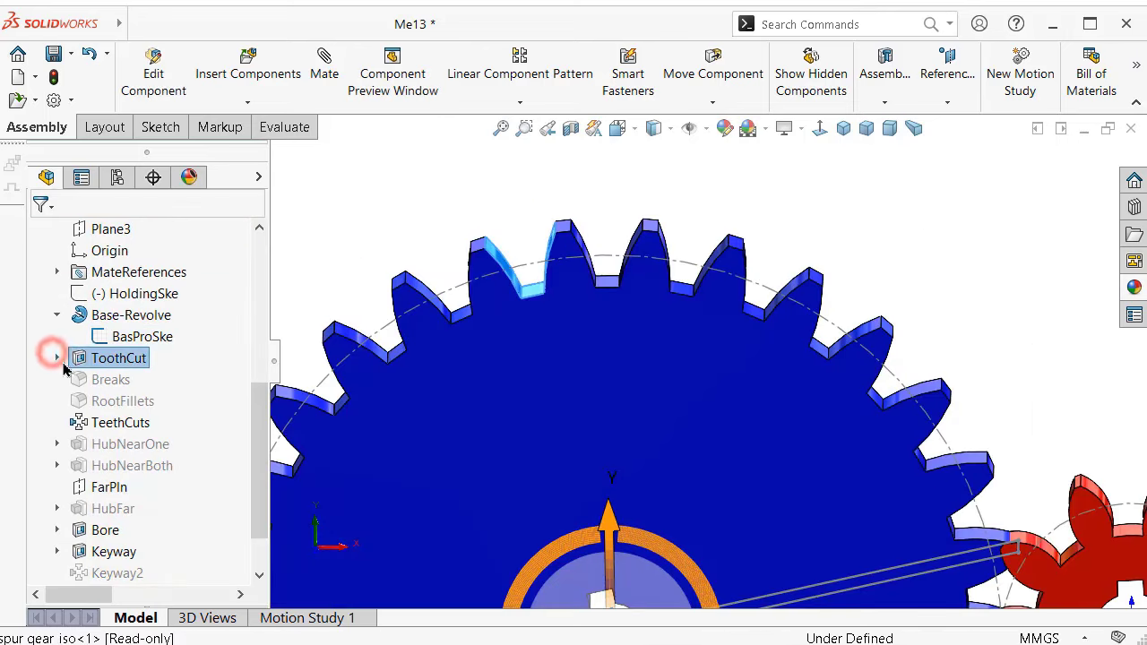
left_click(57, 358)
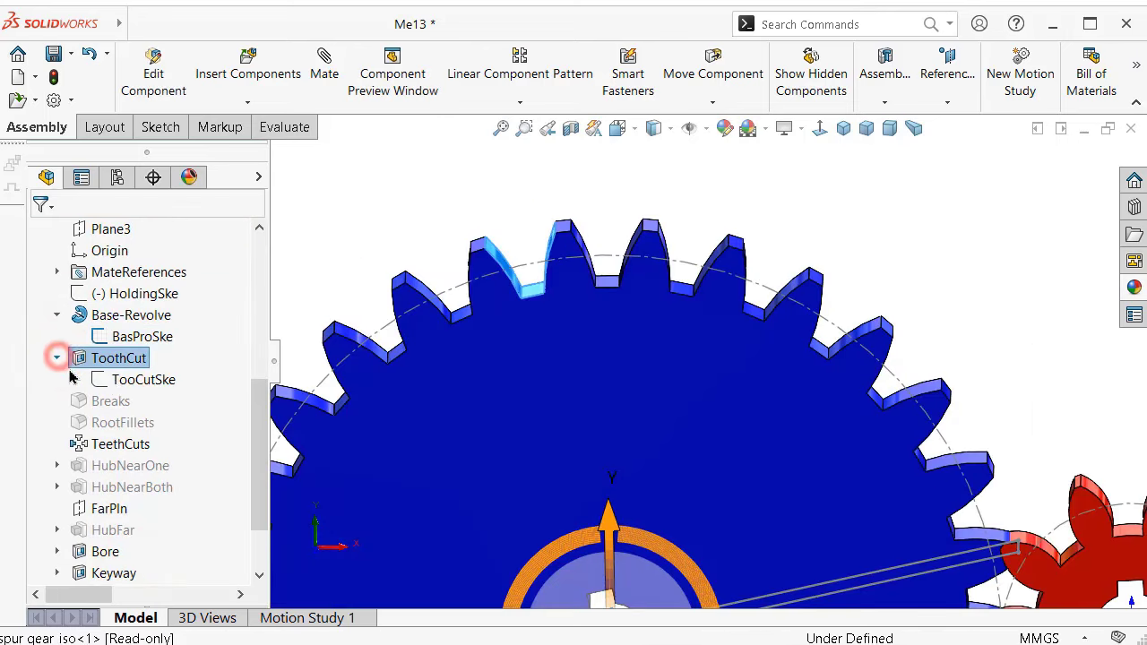
left_click(143, 380)
left_click(185, 345)
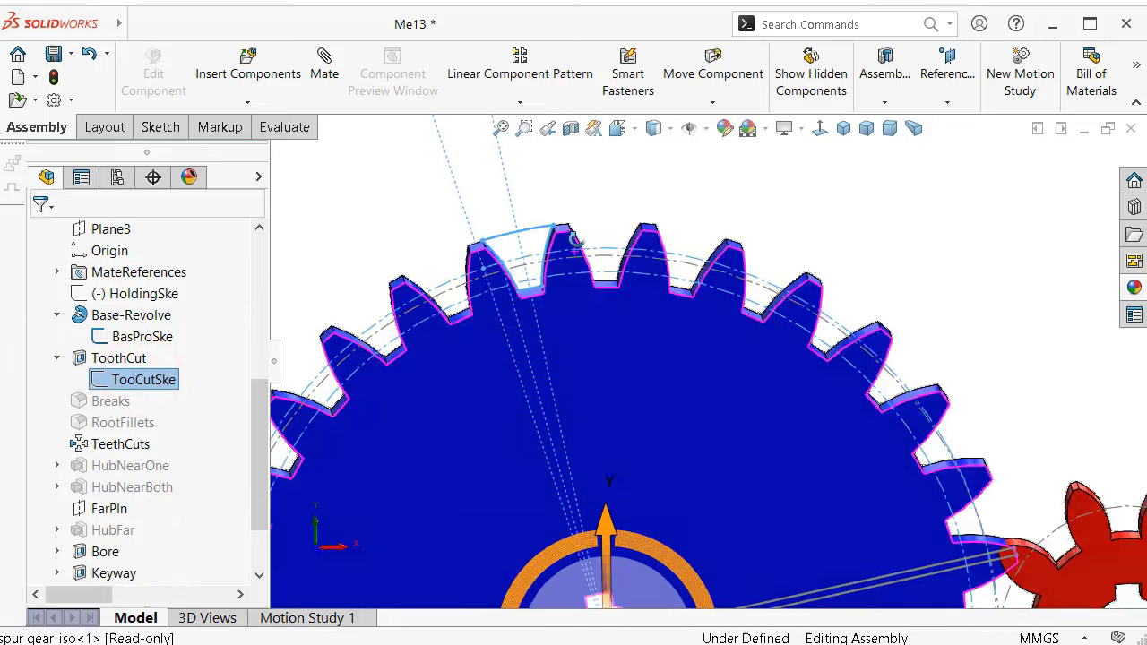
scroll(575, 230, "up", 2)
scroll(650, 225, "up", 2)
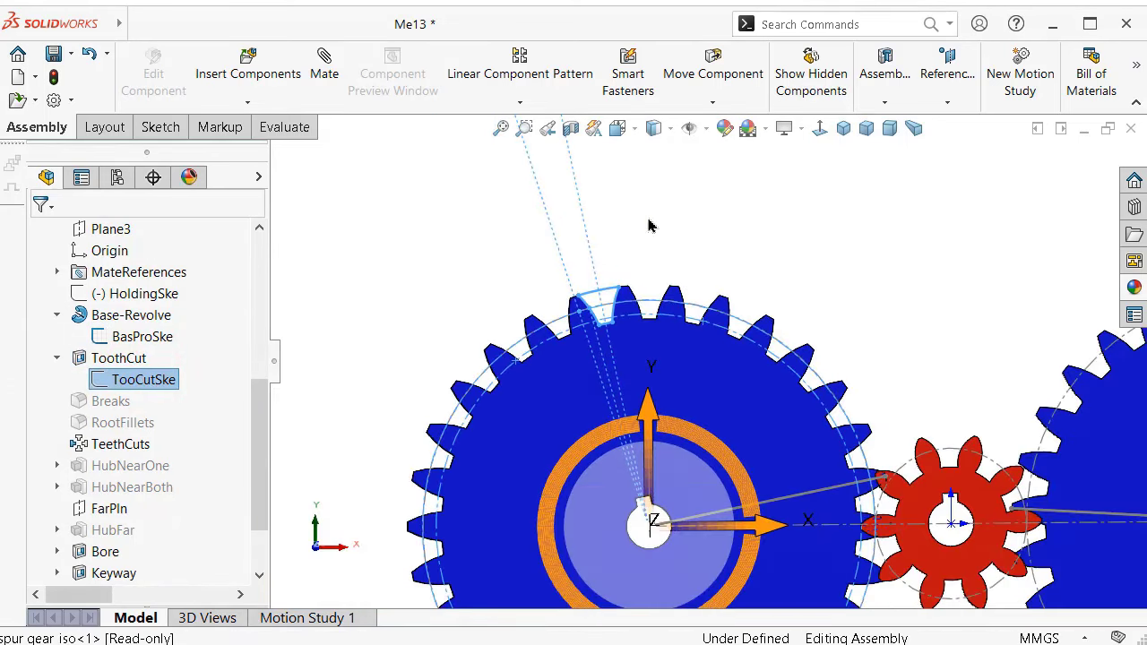
left_click(833, 130)
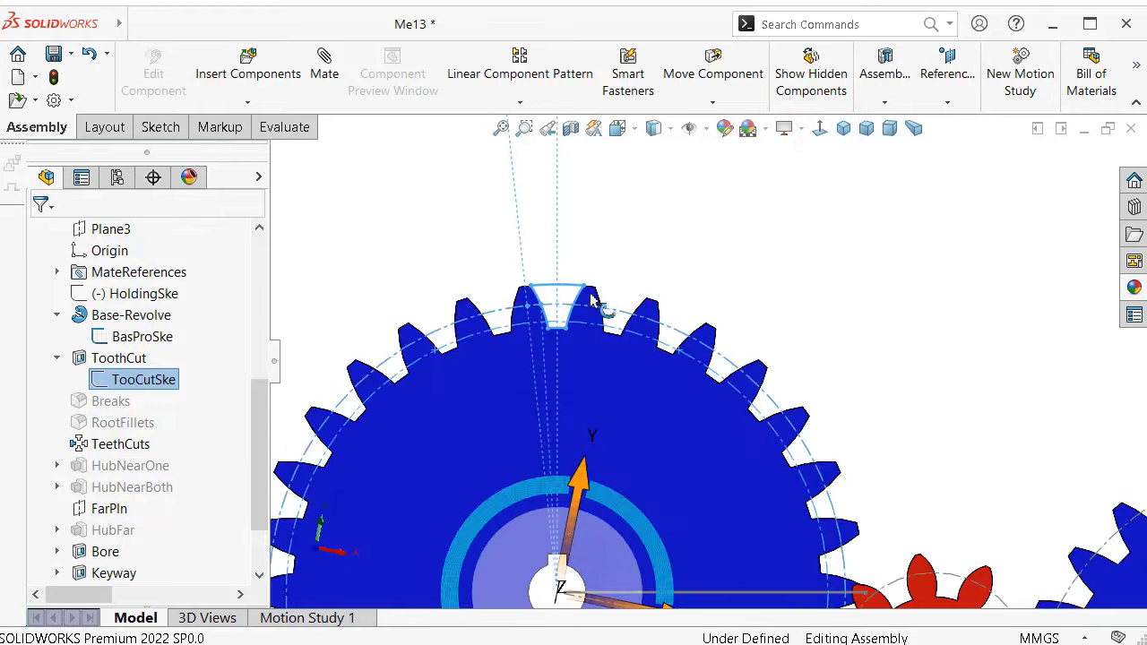
left_click(415, 219)
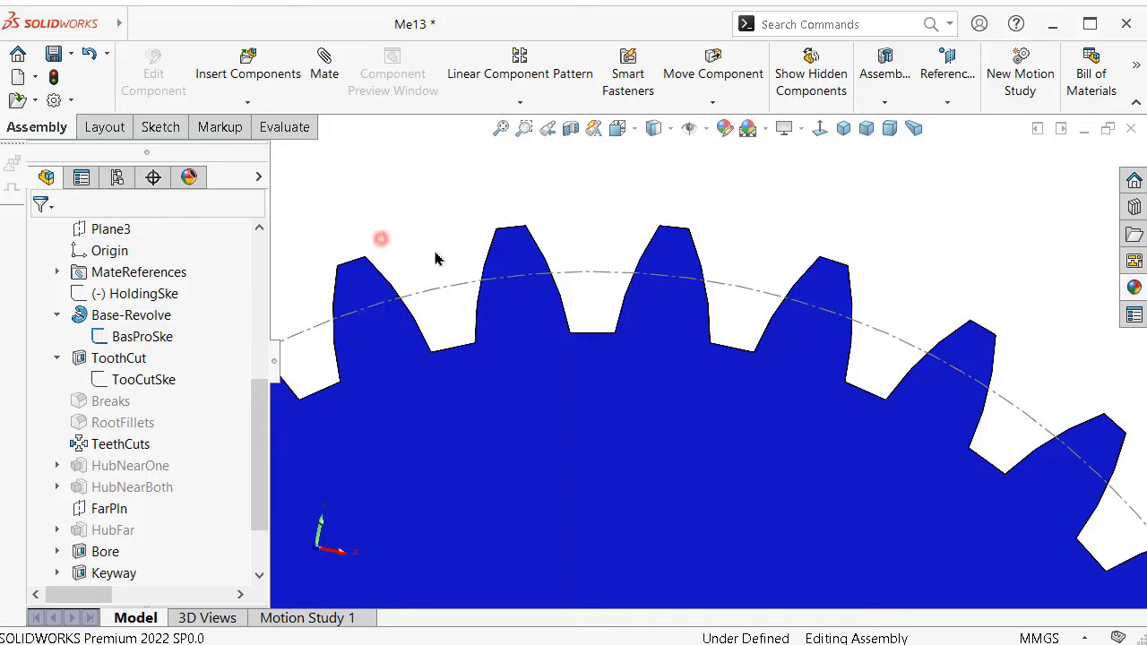
scroll(640, 287, "up", 3)
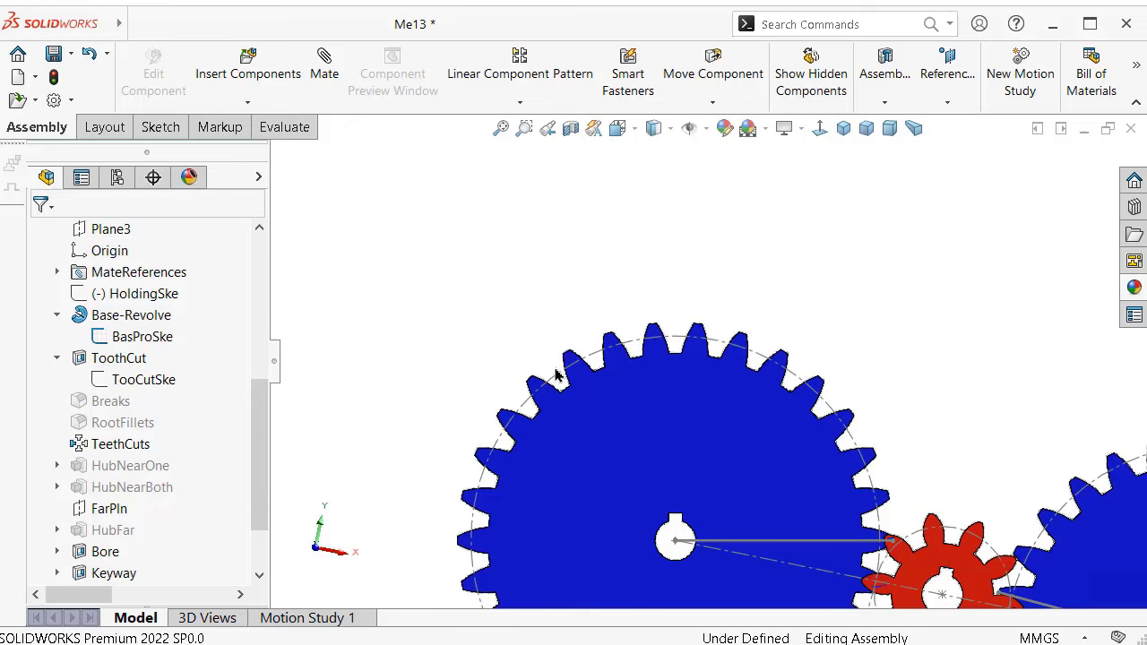
Hide the stray sketch lines and collapse the FeatureManager tree.
middle_click_drag(556, 376, 489, 406)
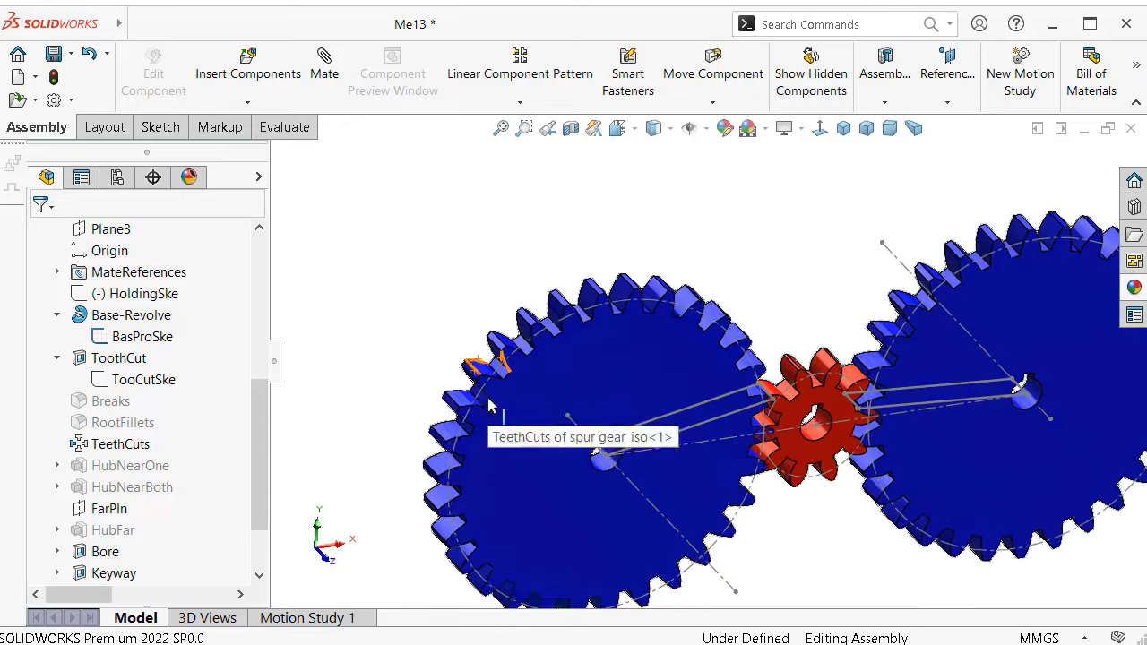
left_click(694, 425)
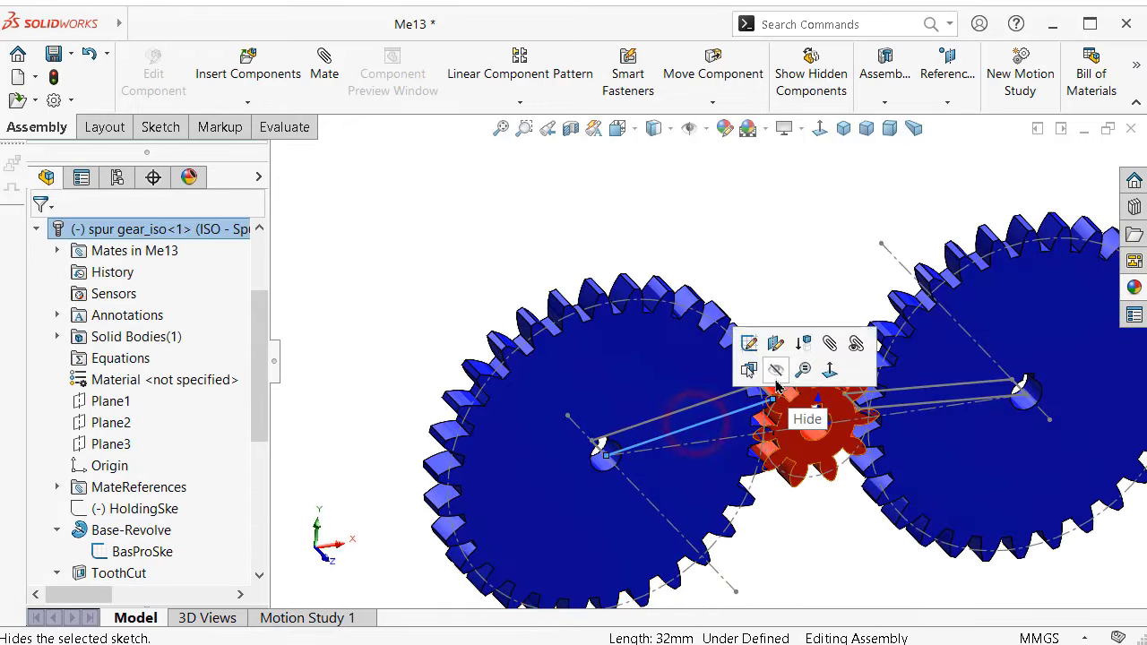
left_click(776, 384)
middle_click_drag(722, 248, 372, 396)
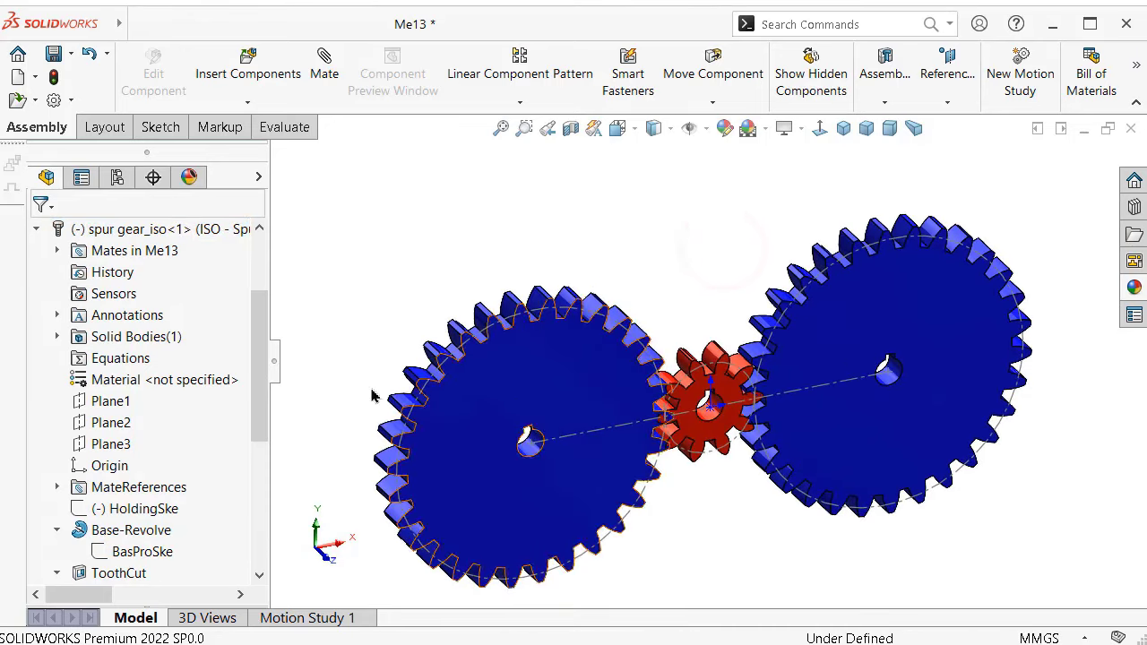
left_click(274, 361)
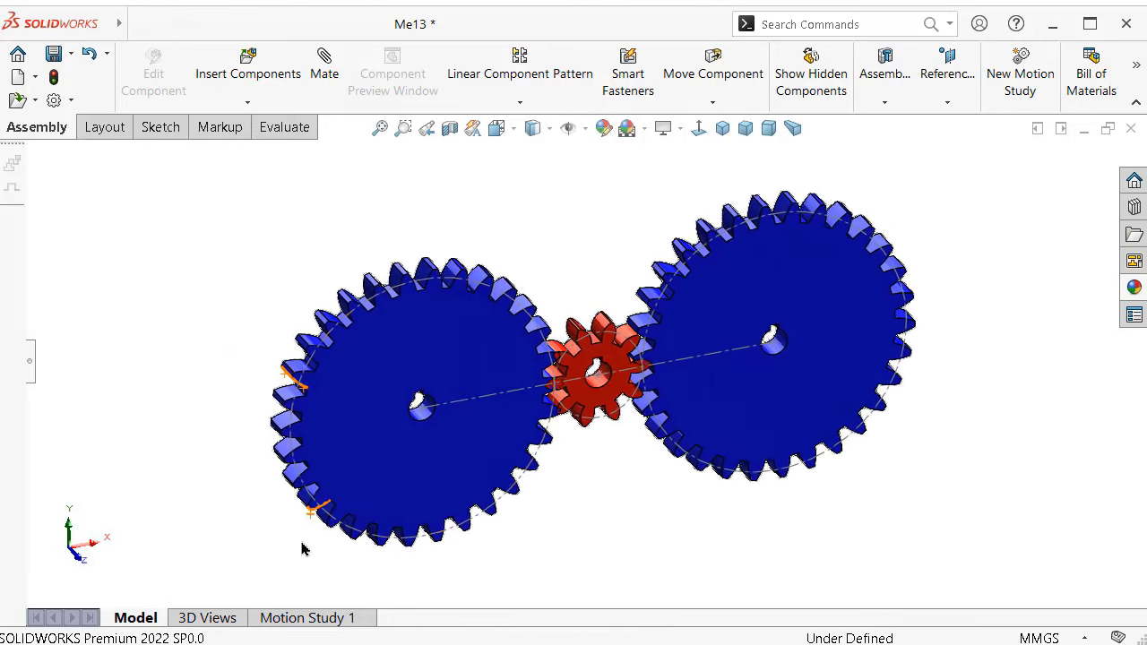
key("ctrl+1")
Rotate the gears so the pinion's teeth mesh with both large gears, viewed face-on.
scroll(535, 432, "down", 3)
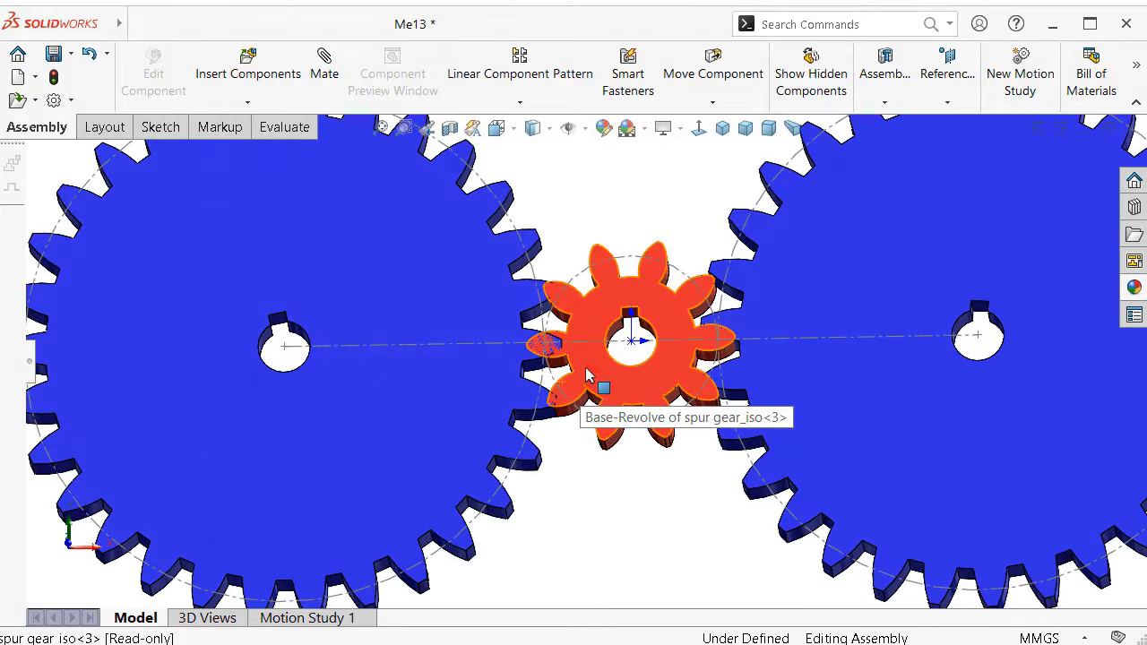
left_click_drag(584, 353, 717, 350)
scroll(632, 340, "down", 2)
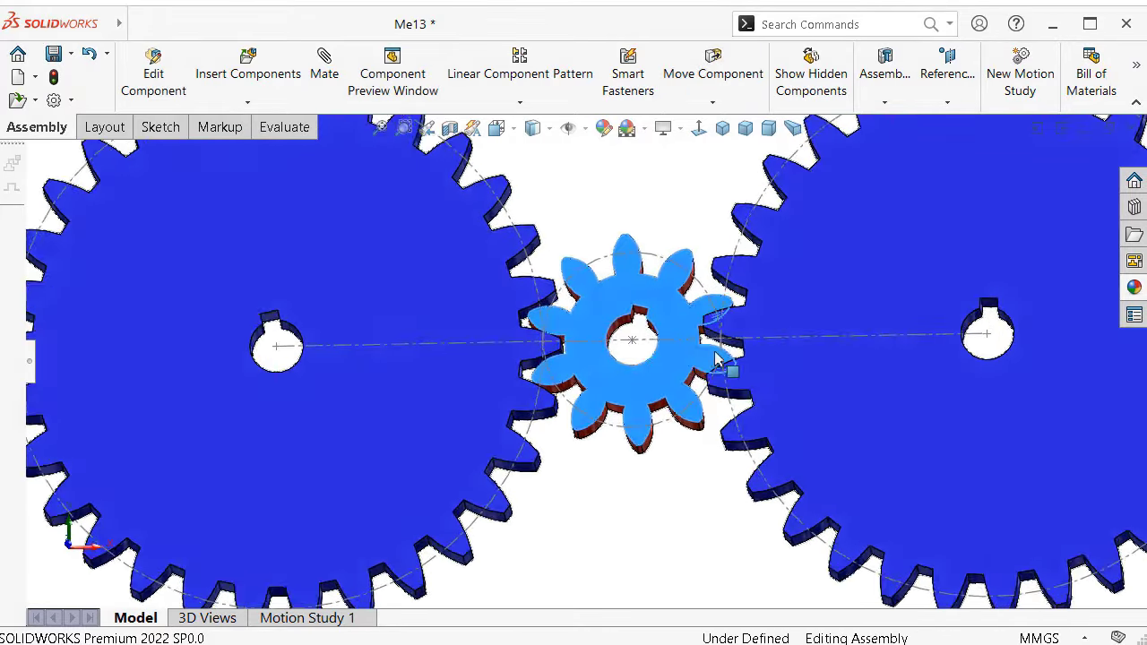
left_click_drag(815, 403, 822, 410)
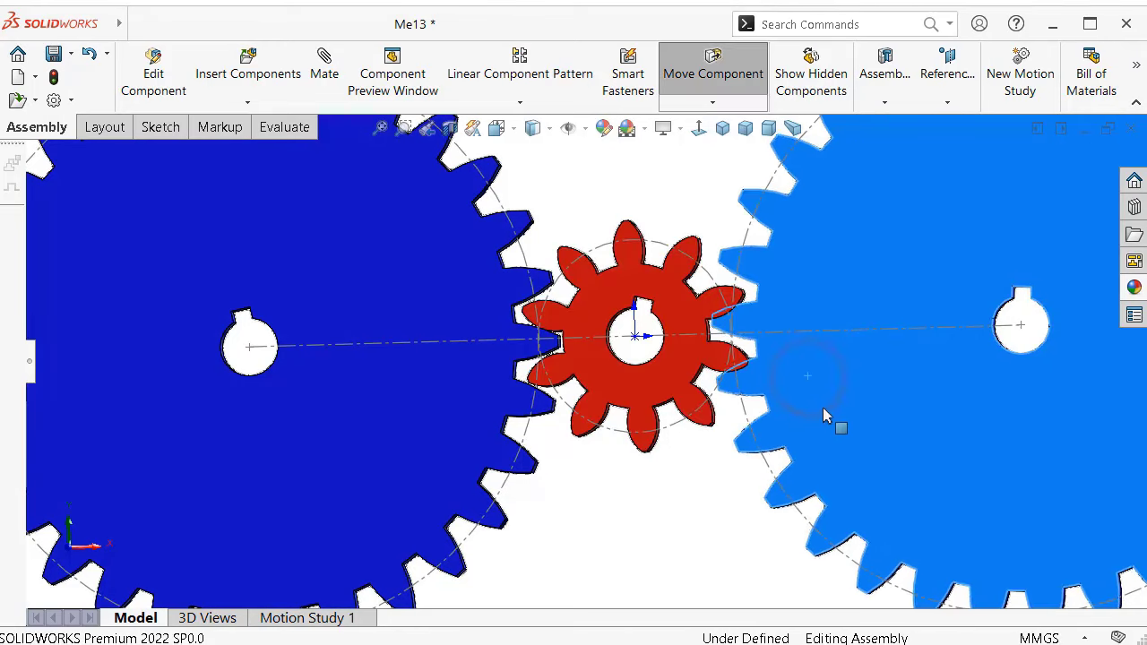
left_click(627, 185)
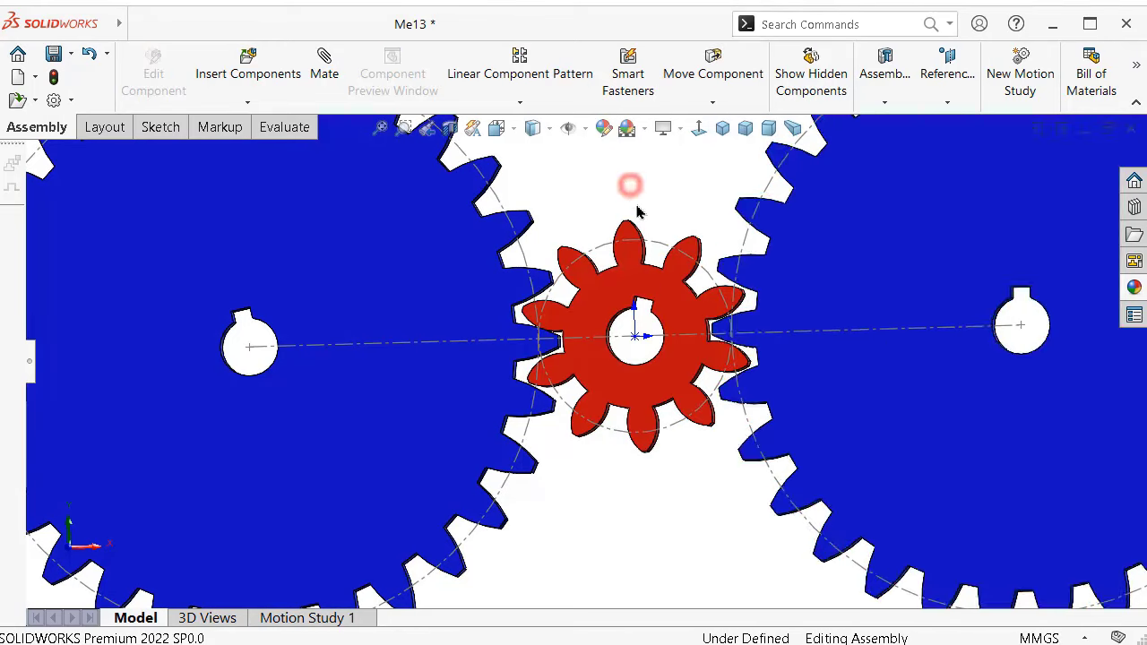
key("f")
left_click_drag(639, 267, 642, 207)
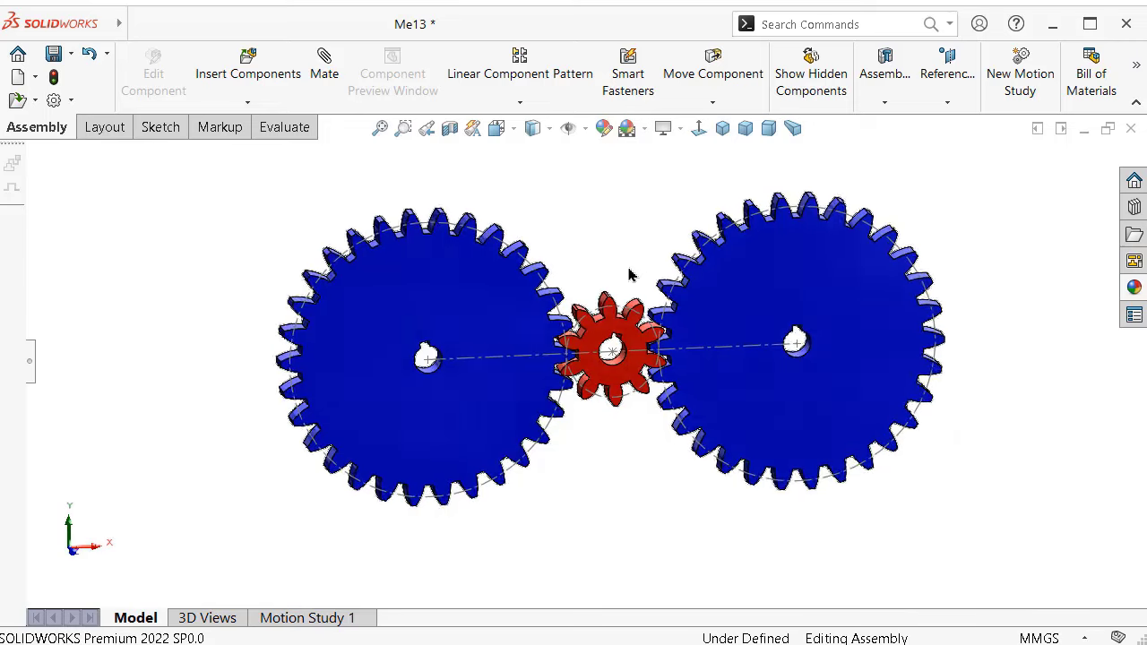
left_click(702, 134)
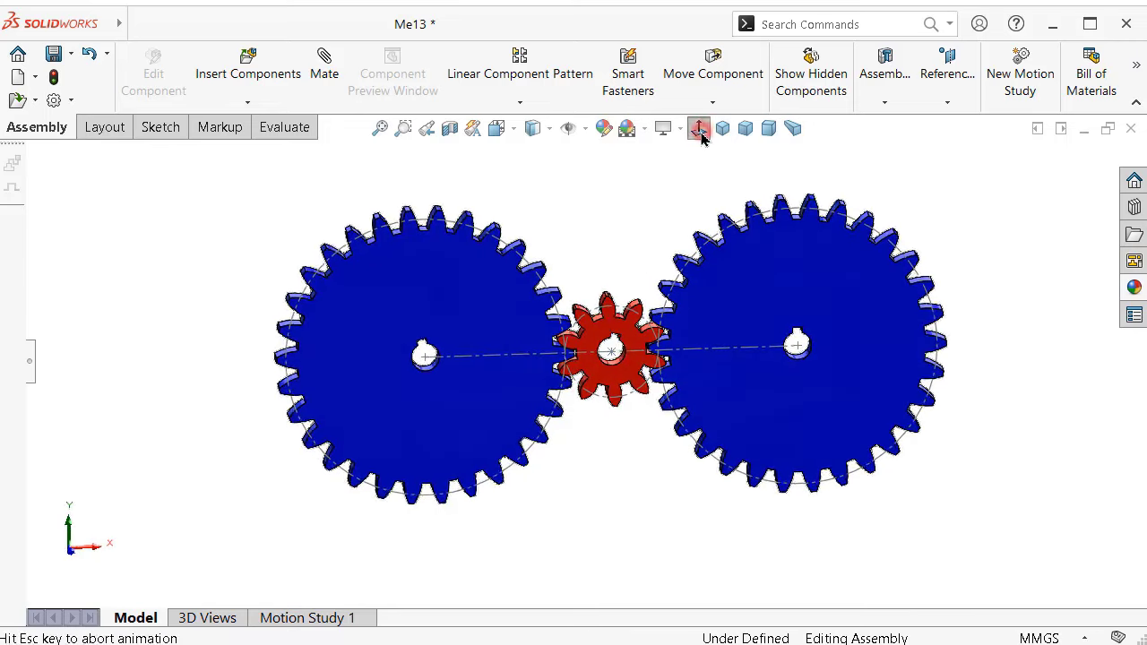
In Motion Study 1, add a rotary motor on the left gear's bore edge at constant 20 RPM.
left_click(324, 617)
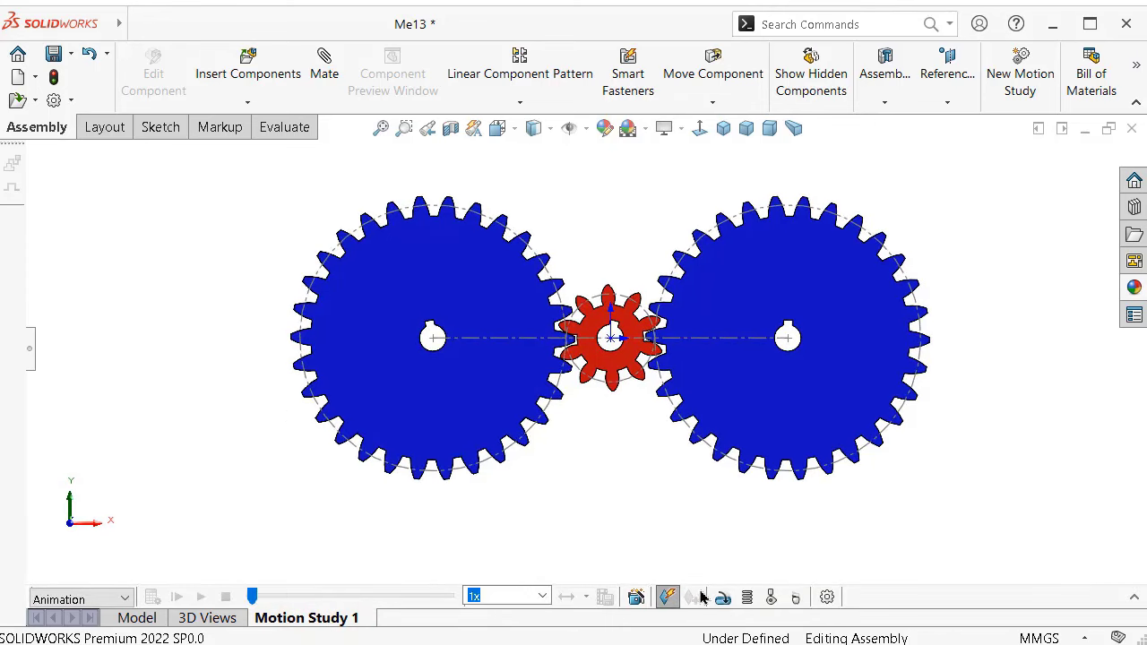
left_click(727, 598)
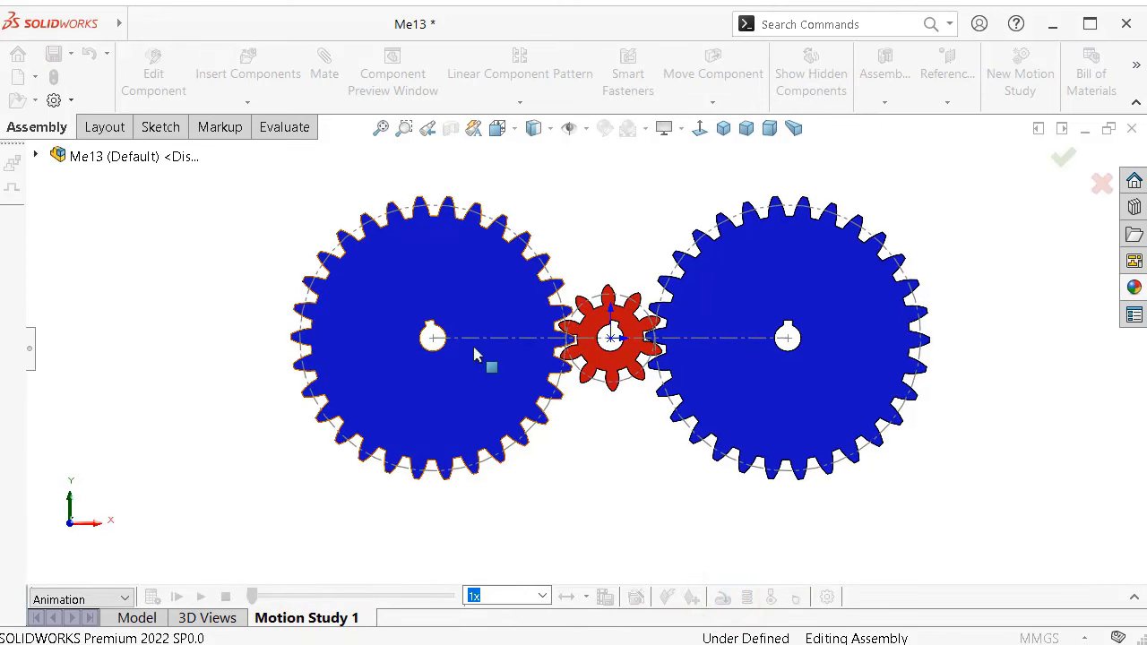
scroll(464, 348, "down", 2)
scroll(450, 360, "down", 2)
scroll(439, 358, "down", 2)
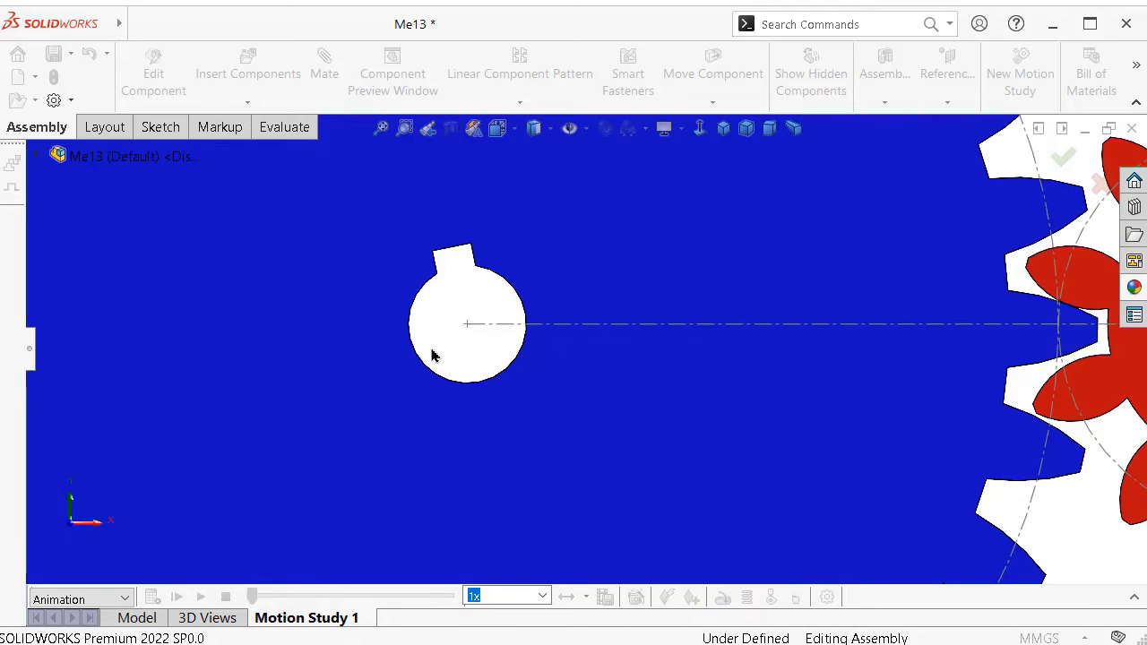
left_click(411, 325)
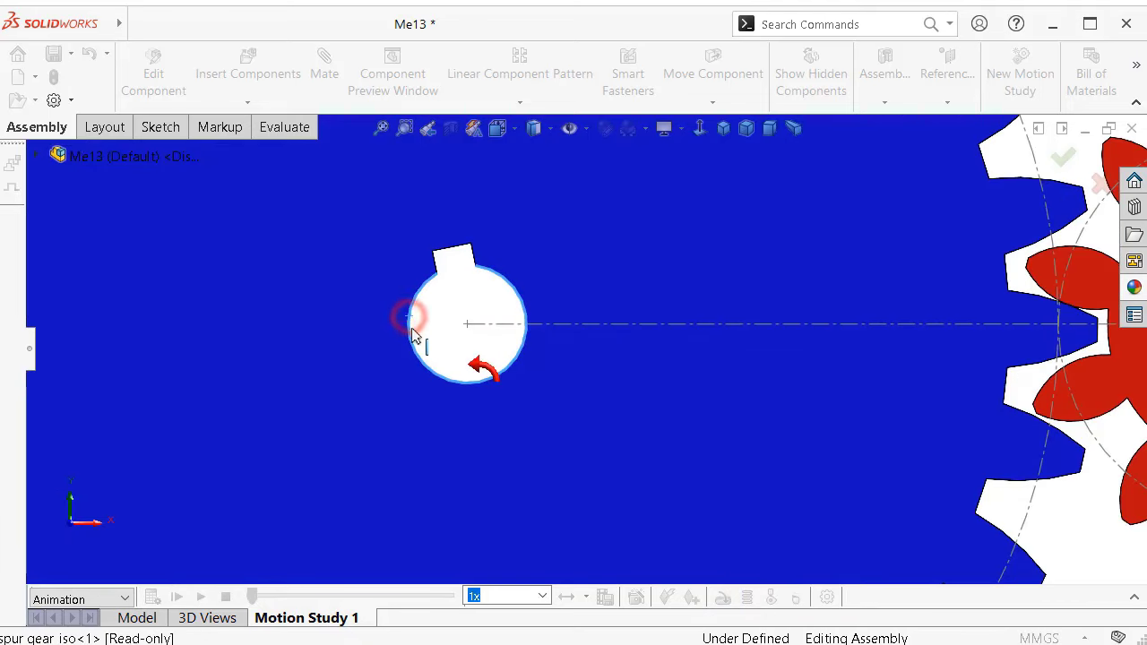
left_click(31, 357)
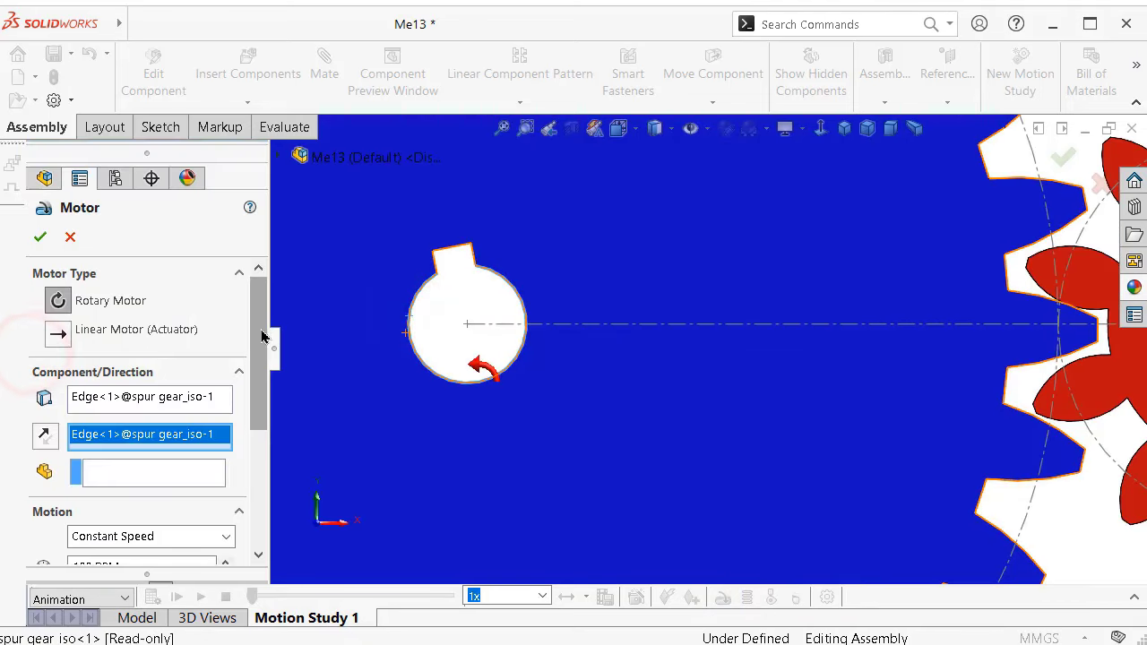
mouse_move(258, 341)
left_mouse_down()
mouse_move(256, 418)
mouse_move(83, 422)
left_mouse_up()
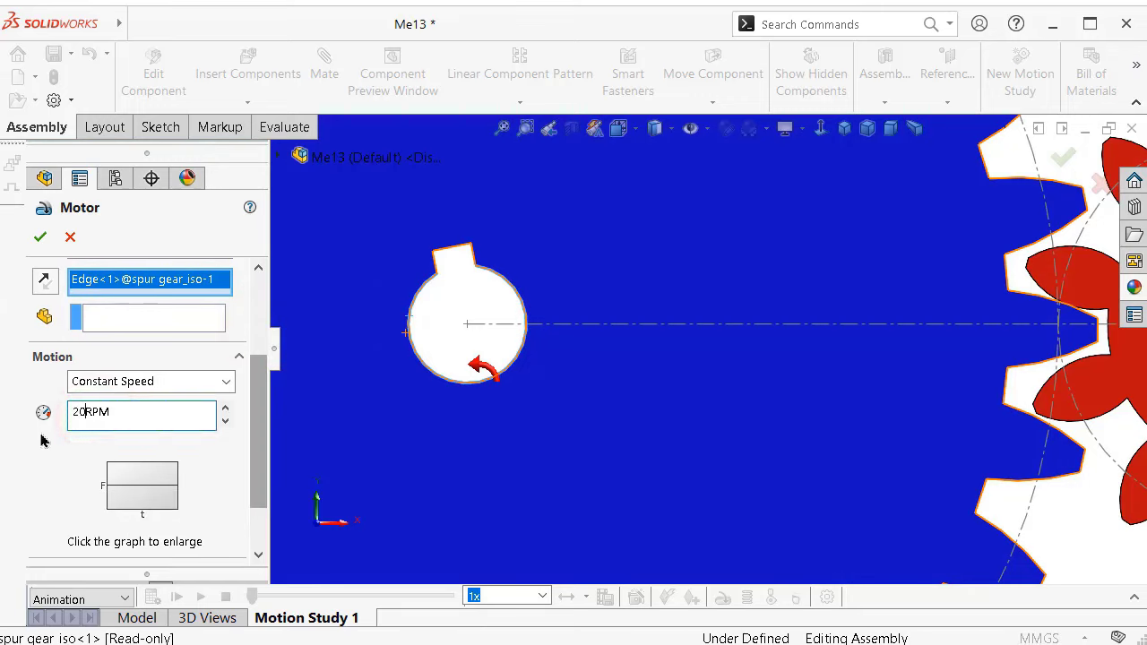
scroll(252, 429, "down", 2)
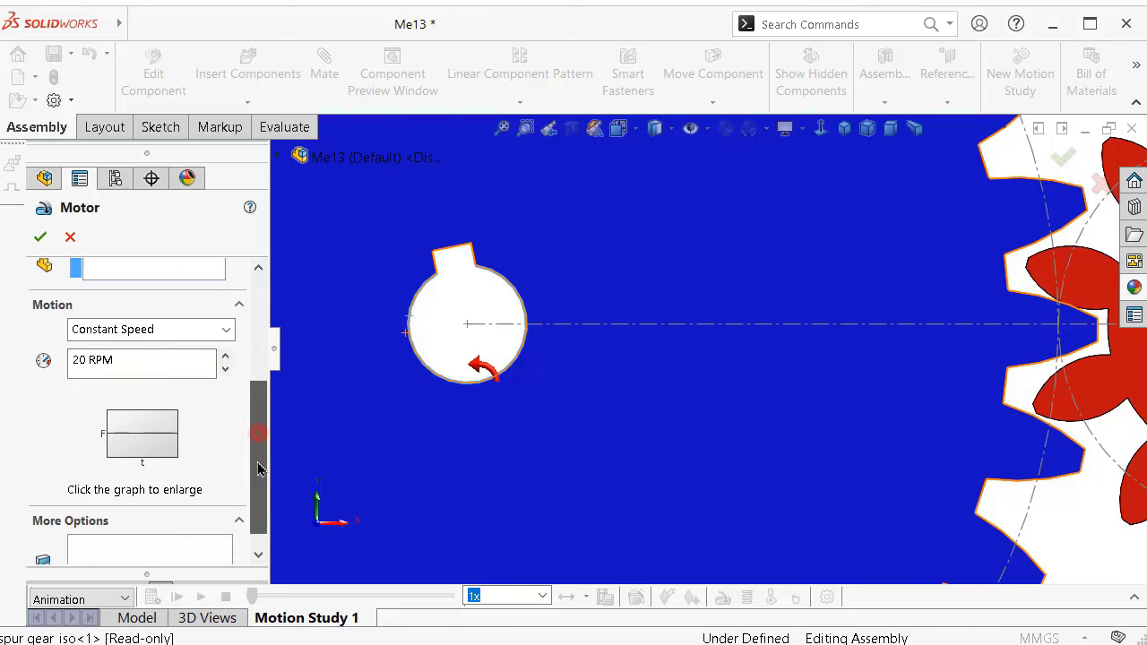
scroll(254, 437, "up", 5)
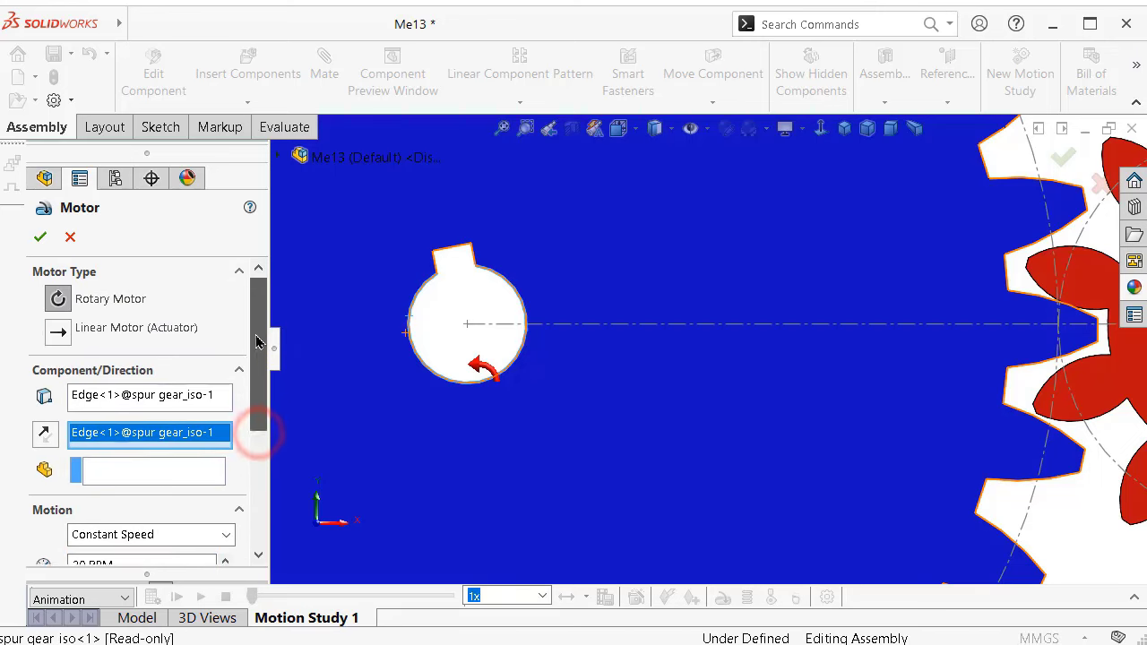
left_click(40, 240)
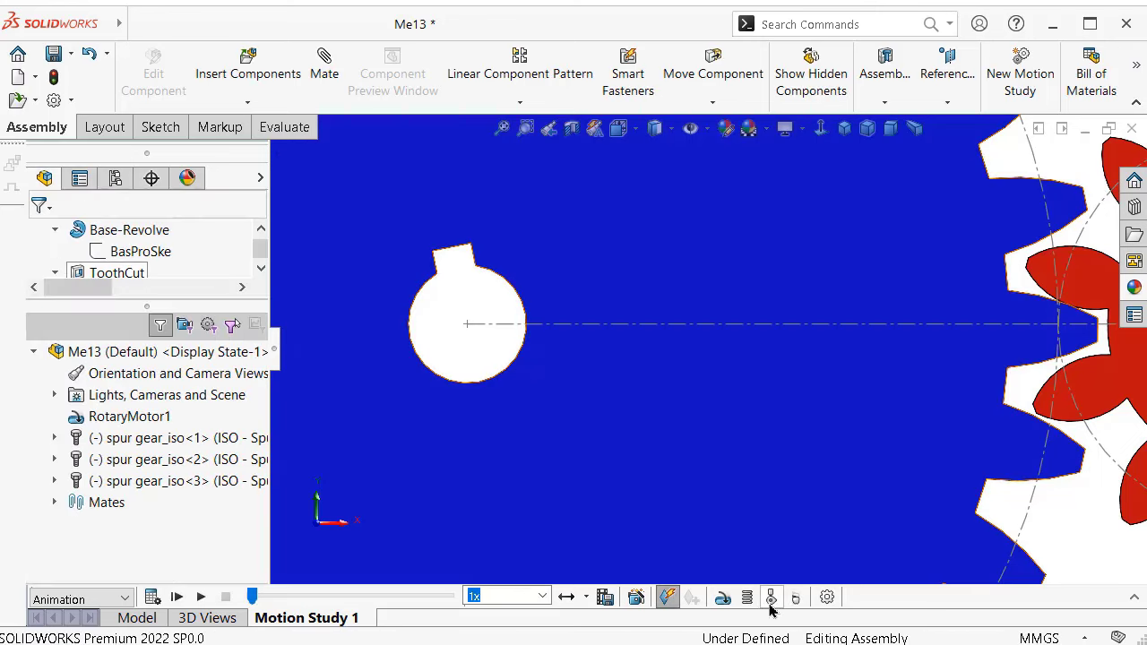
Add a Solid Body Contact between the two large gears and the red pinion.
left_click(774, 600)
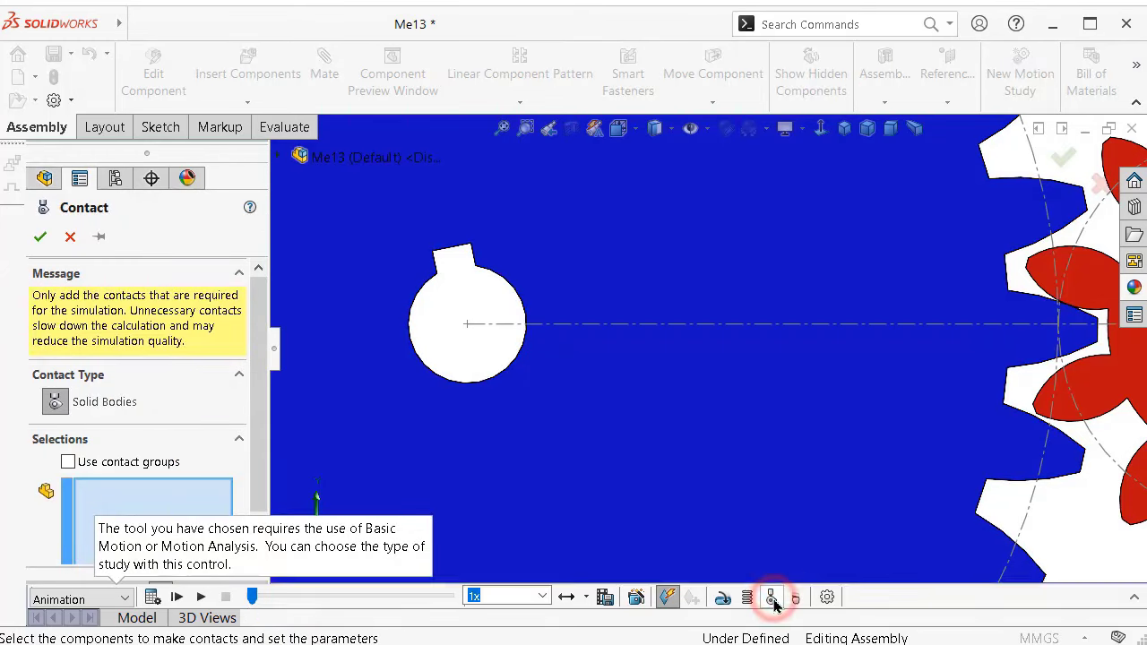
left_click(688, 498)
scroll(884, 461, "up", 5)
left_click(966, 387)
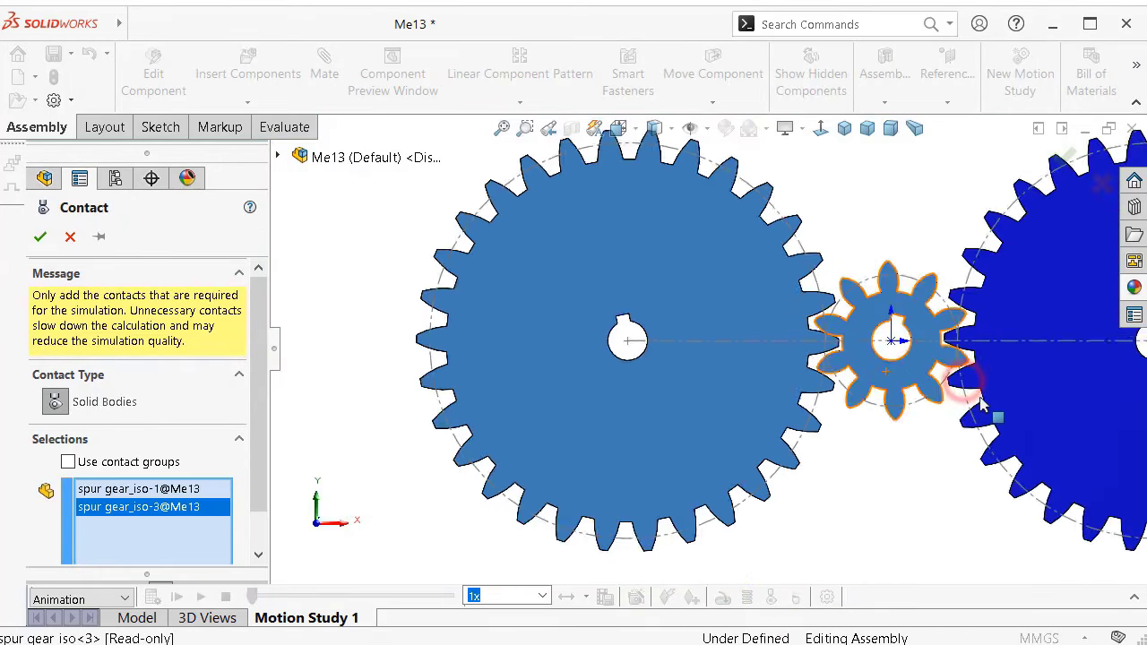
scroll(981, 405, "up", 2)
left_click(981, 415)
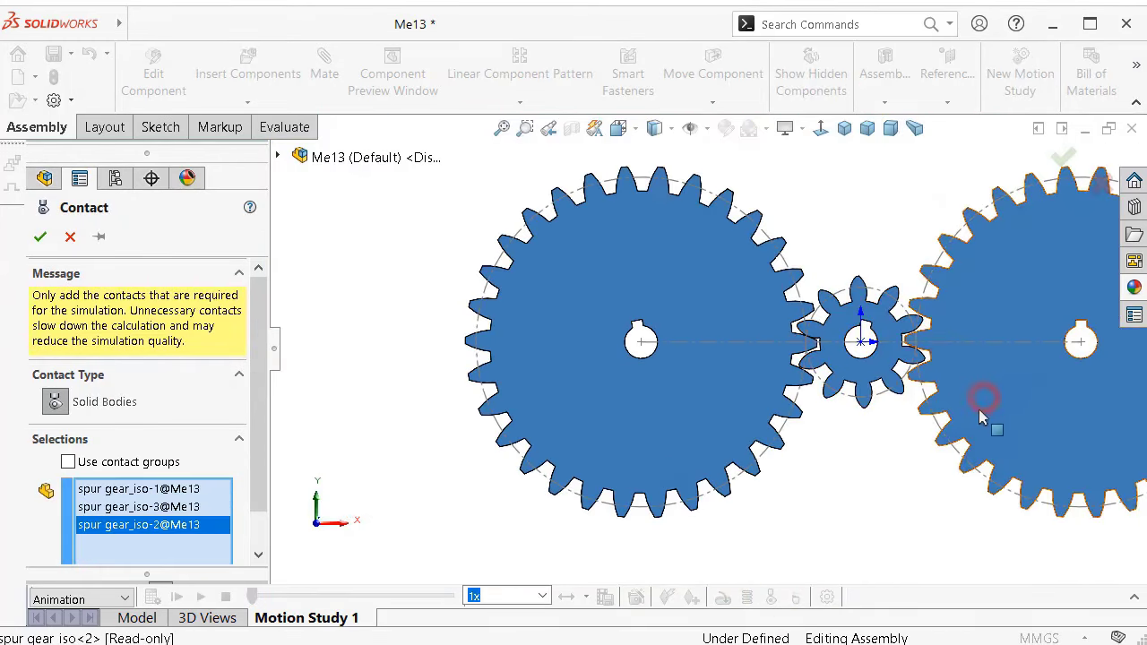
left_click(45, 238)
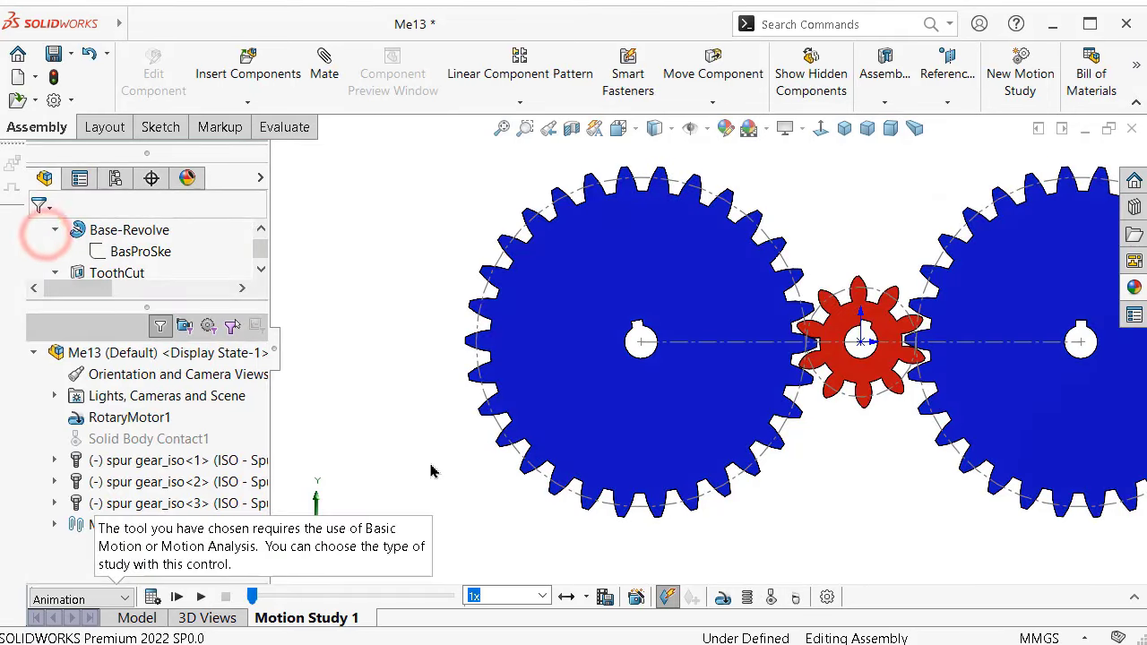
Calculate the Motion Study 1 animation and stop playback once the gears have turned.
left_click(827, 599)
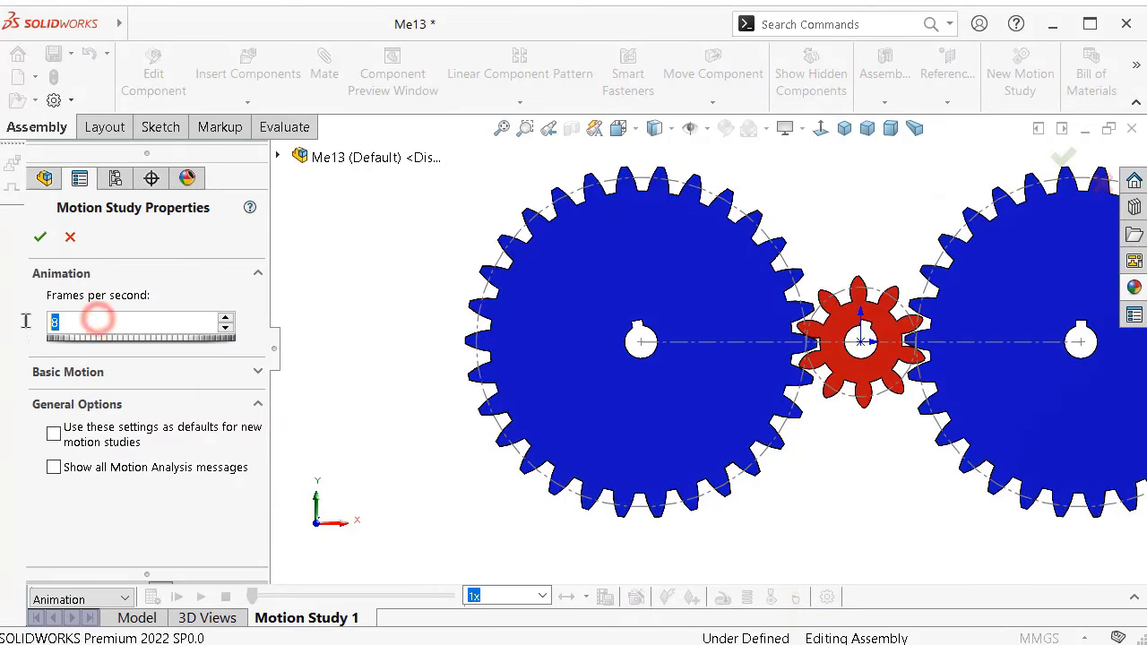
left_click(41, 238)
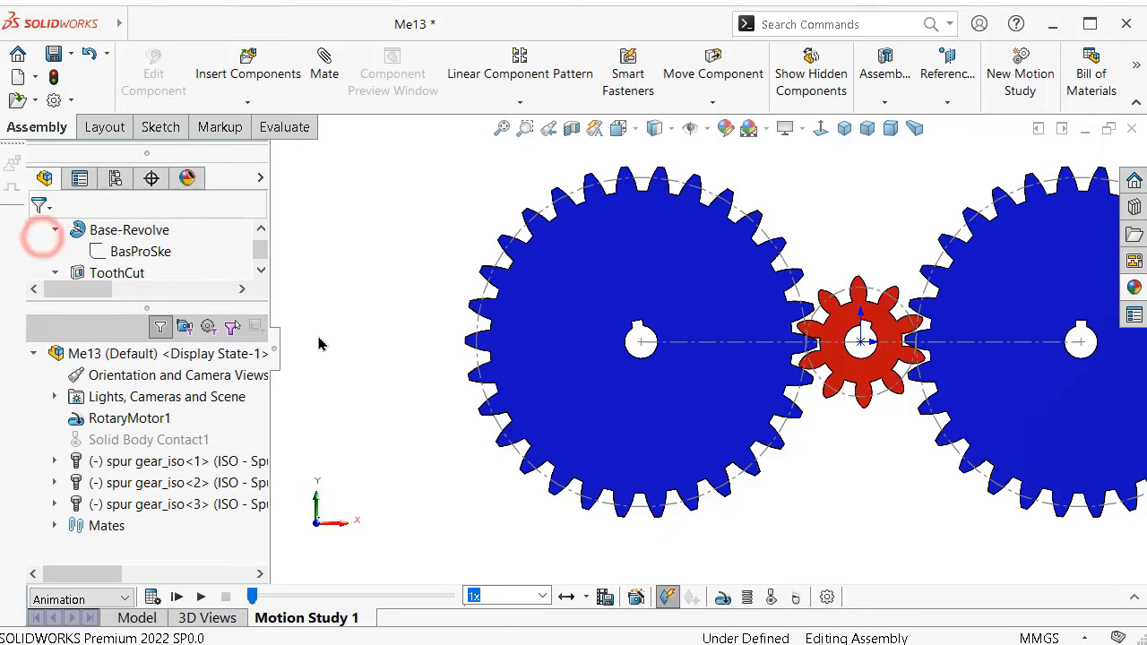
left_click(153, 596)
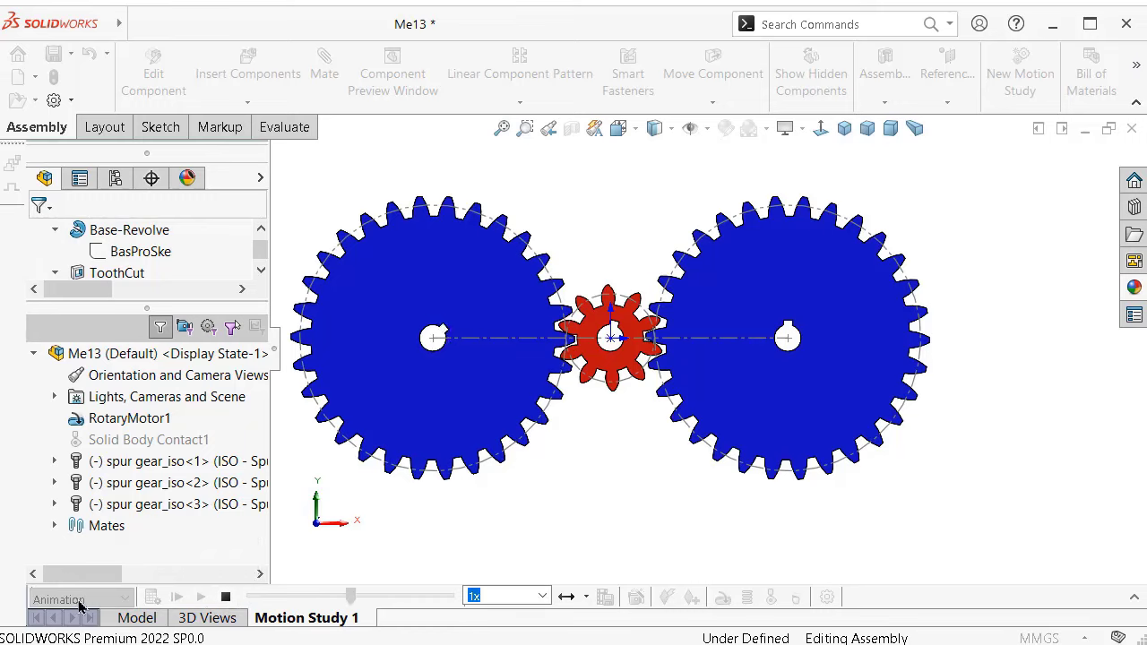
left_click(225, 597)
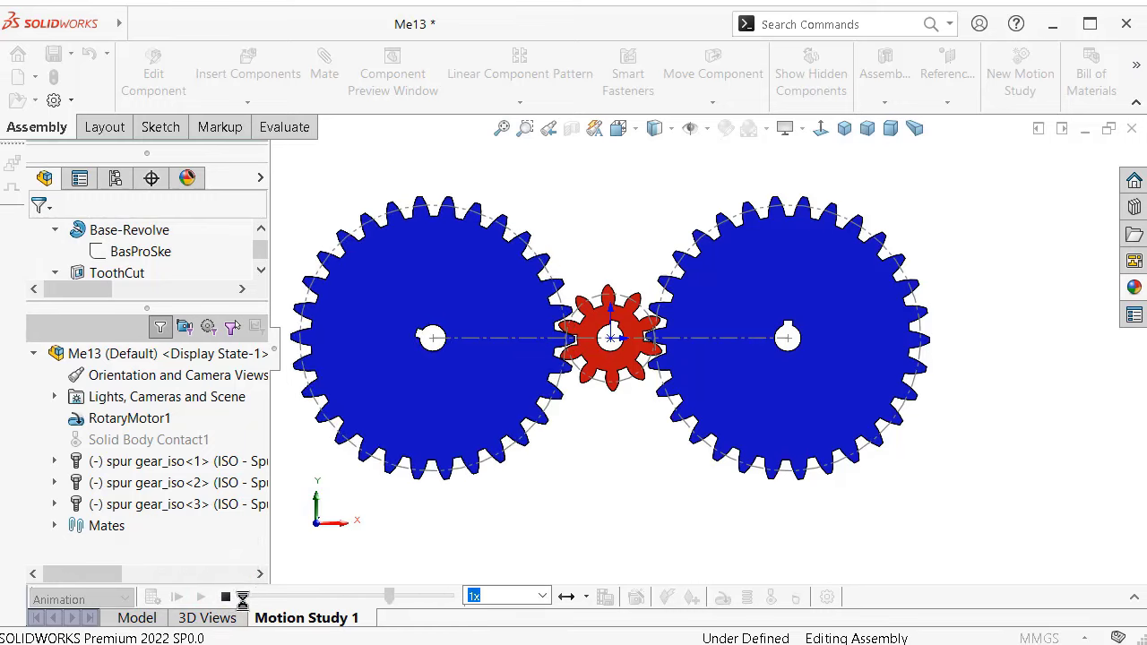
left_click(227, 598)
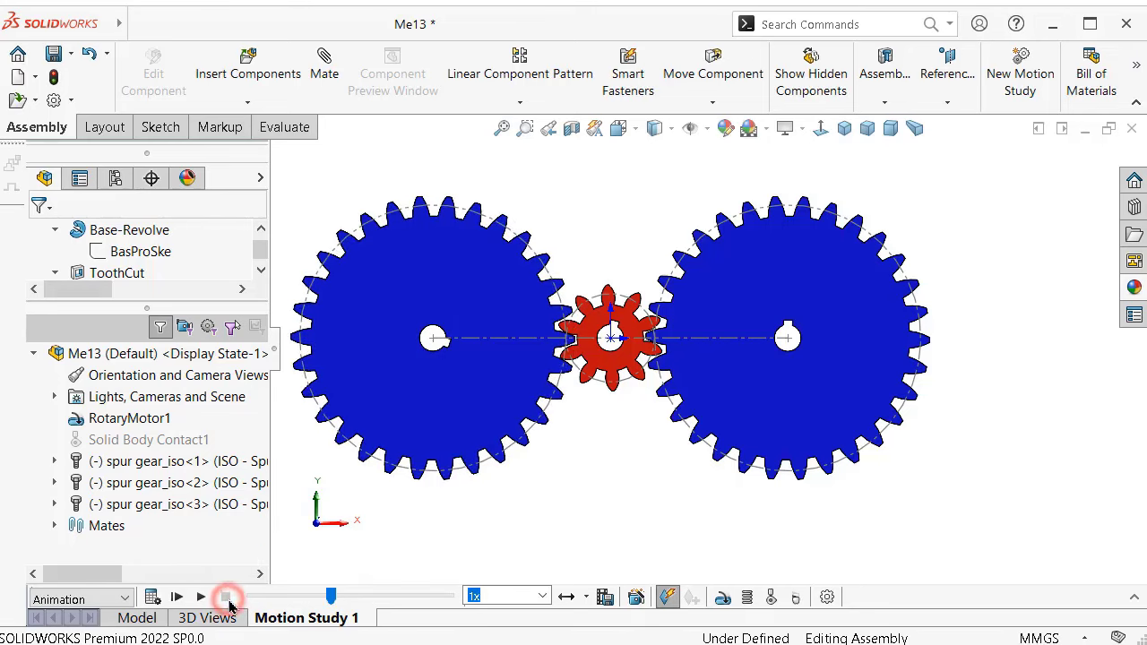
left_click(117, 602)
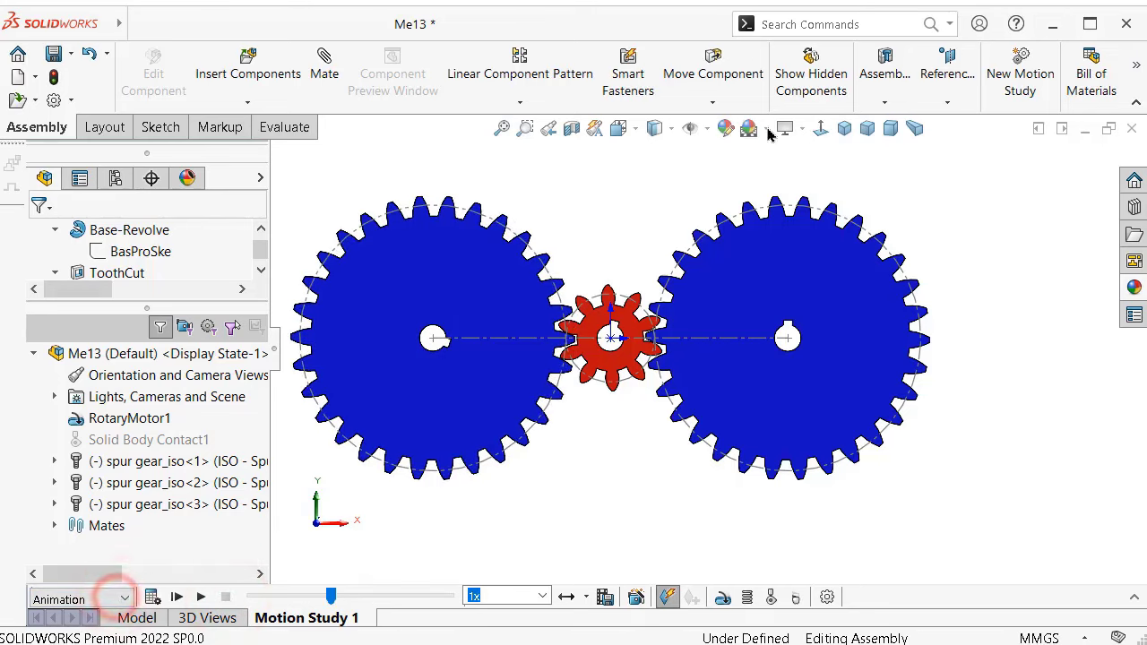
Enable the SOLIDWORKS Motion add-in.
type("ad")
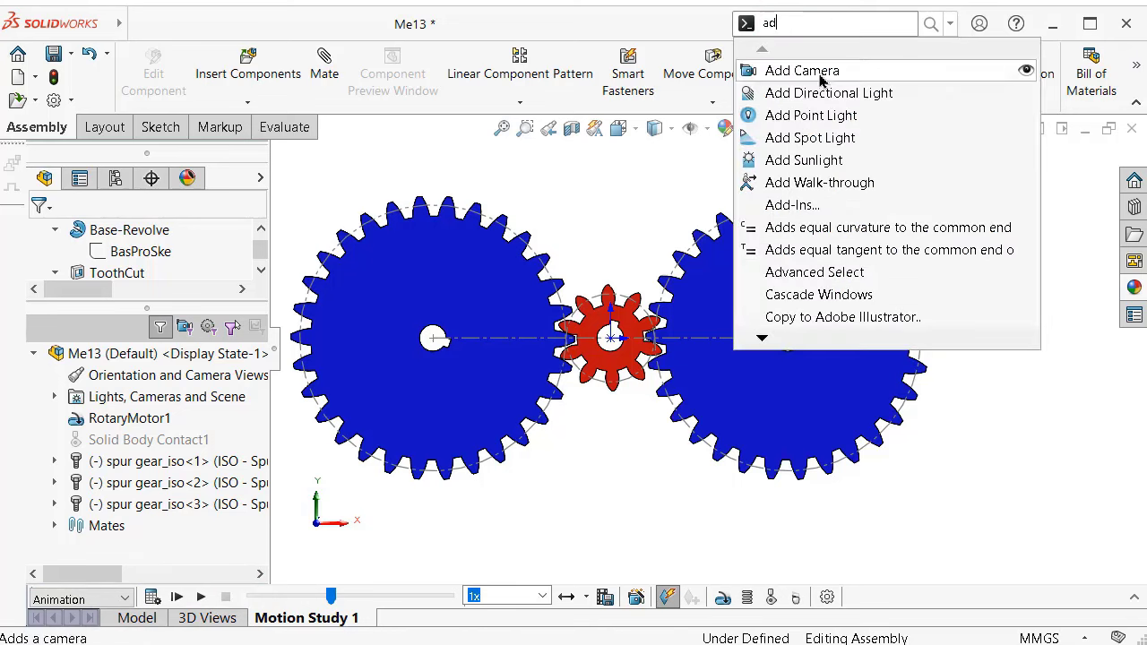
left_click(853, 204)
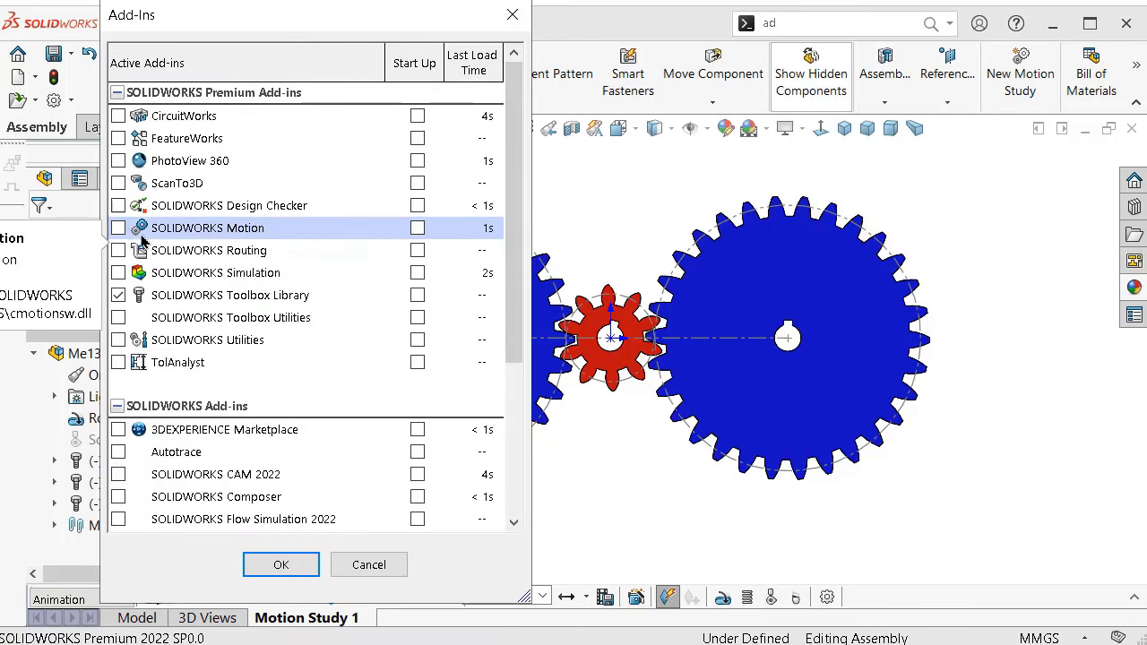
left_click(118, 228)
left_click(280, 564)
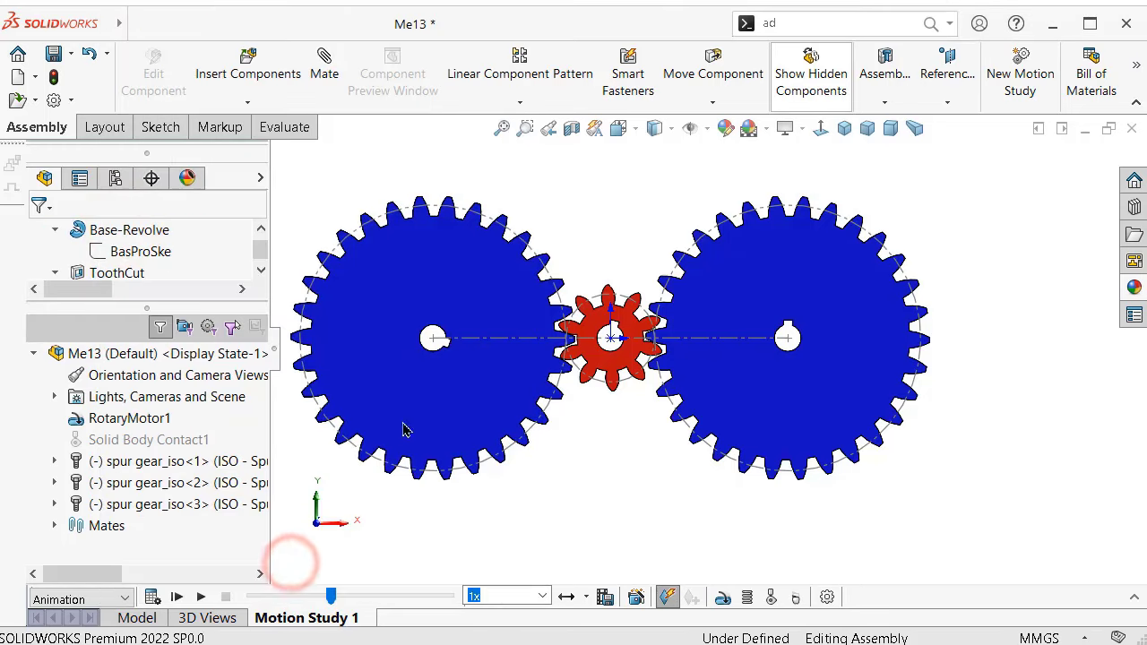
Switch the study to Motion Analysis, calculate it, and play at 0.5x speed before stopping.
left_click(117, 600)
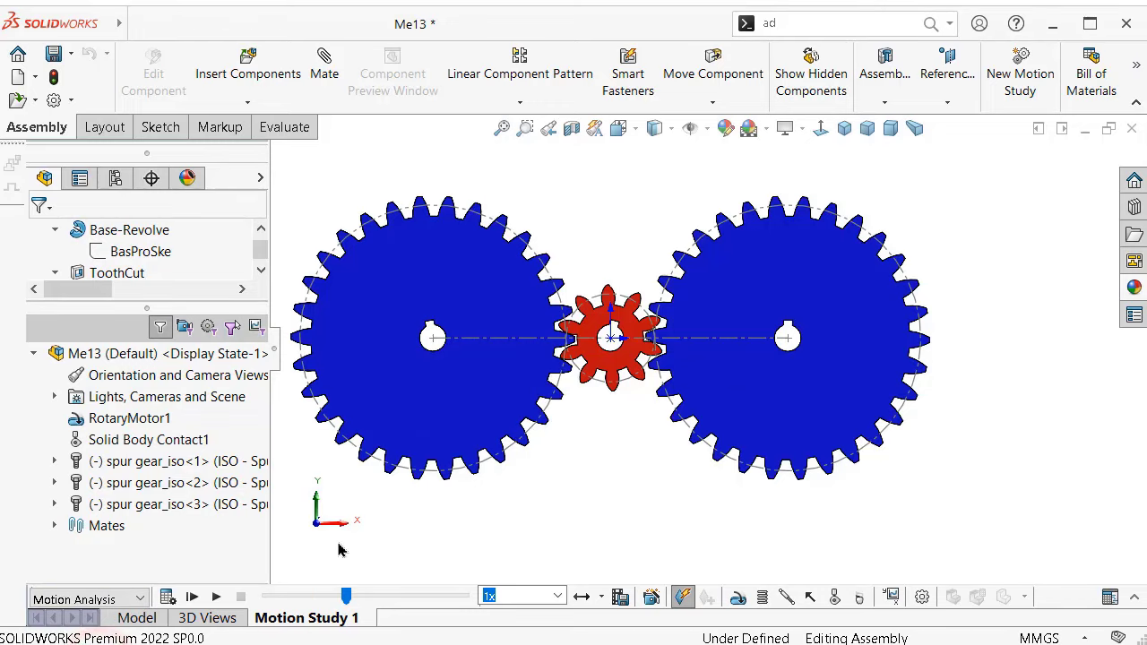
left_click(169, 597)
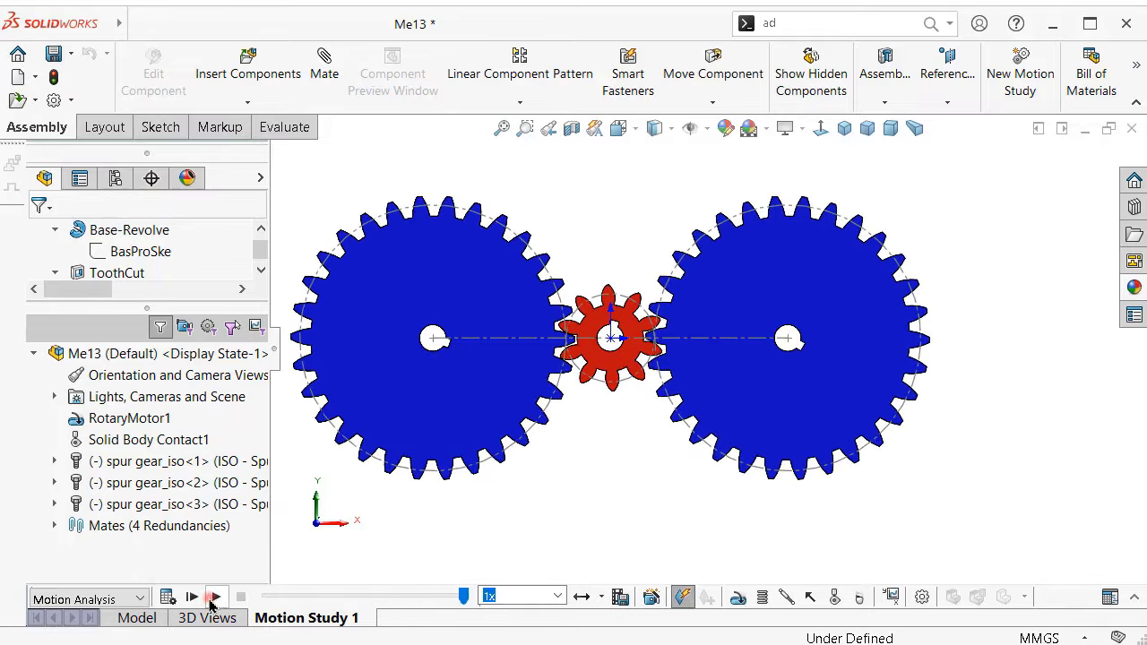
left_click(214, 597)
left_click(273, 354)
type("0.5")
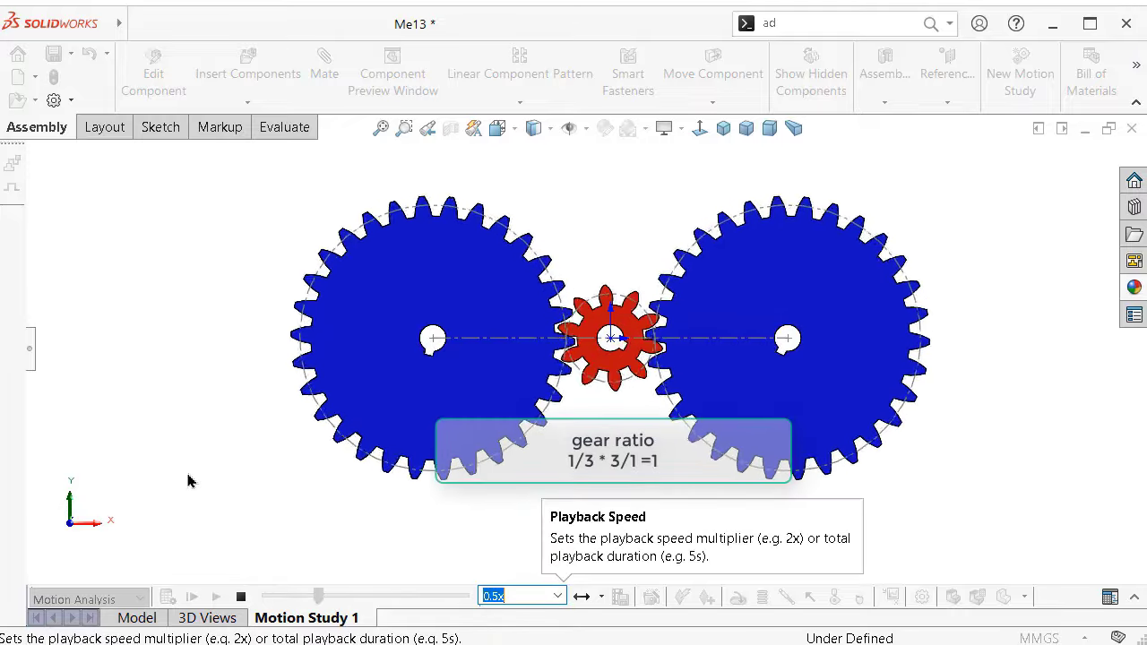
left_click(171, 294)
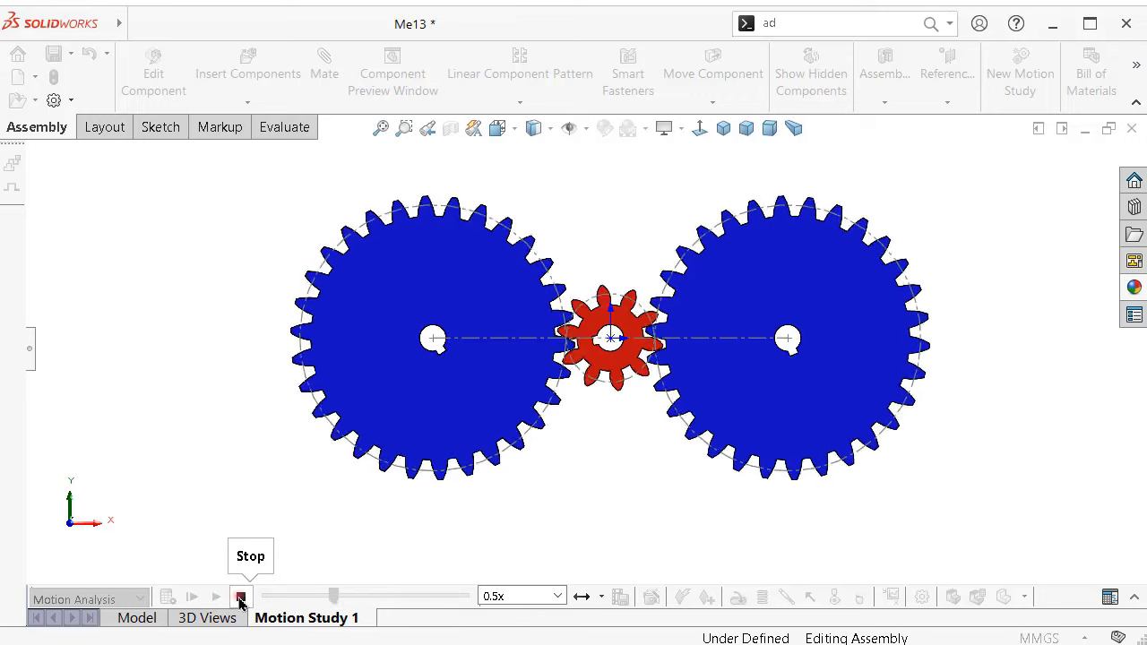
left_click(240, 598)
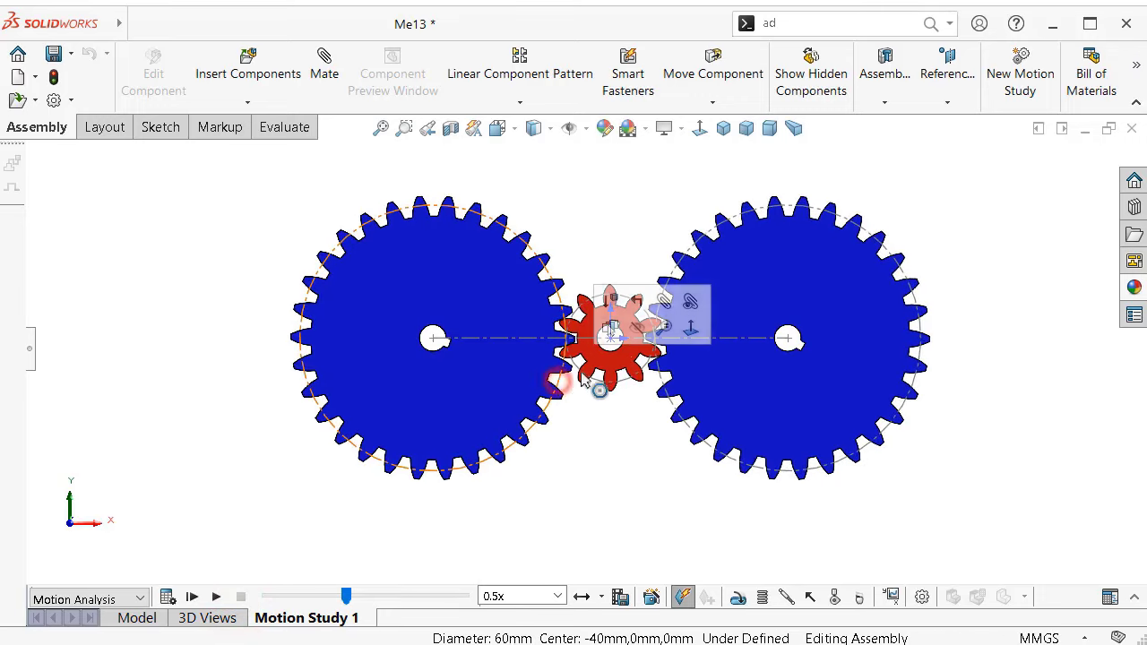
Hide the pitch-circle and centerline sketch, replay the animation in tilted 3D, then view face-on.
left_click(637, 329)
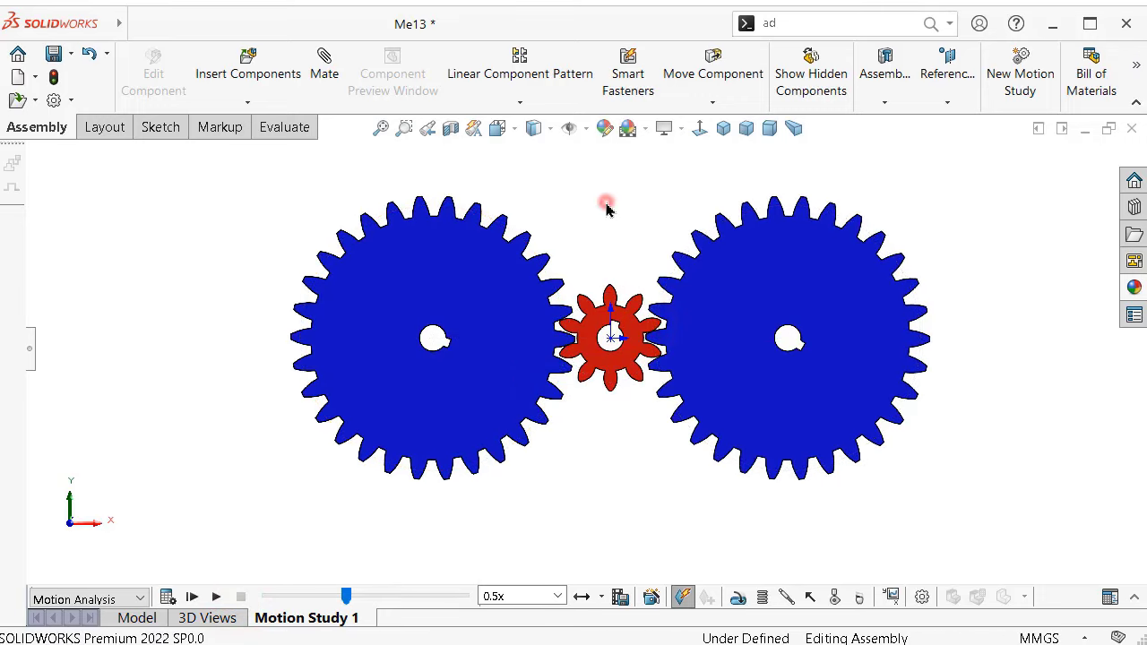
scroll(632, 320, "down", 3)
scroll(646, 242, "up", 2)
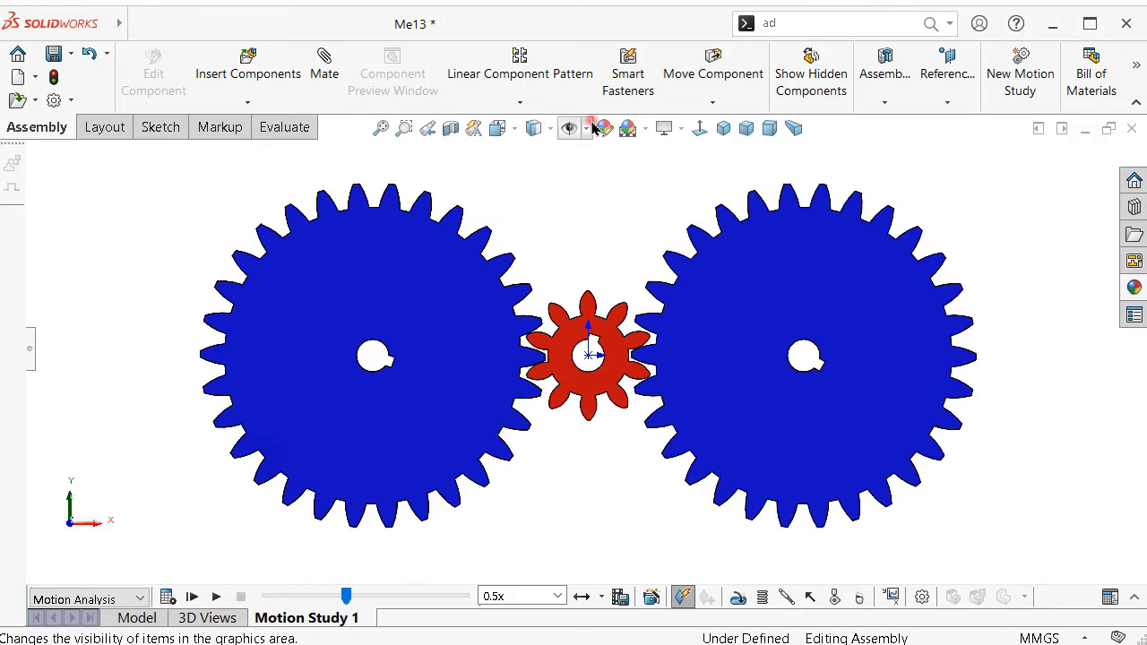
left_click(586, 128)
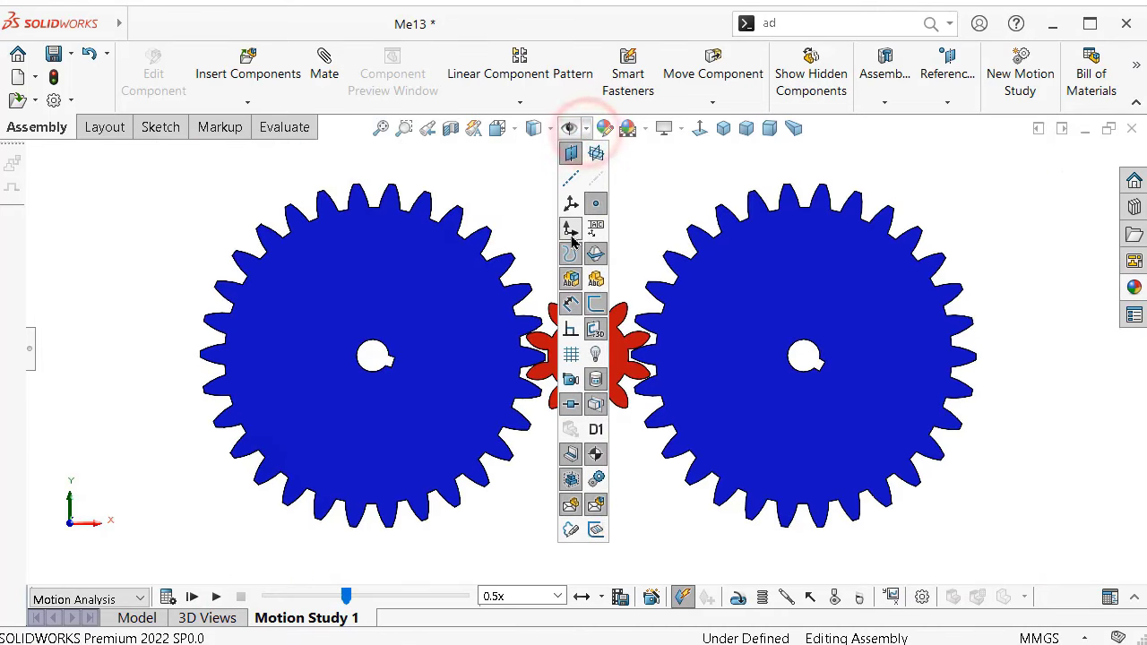
mouse_move(511, 196)
middle_mouse_down()
mouse_move(482, 244)
mouse_move(422, 478)
middle_mouse_up()
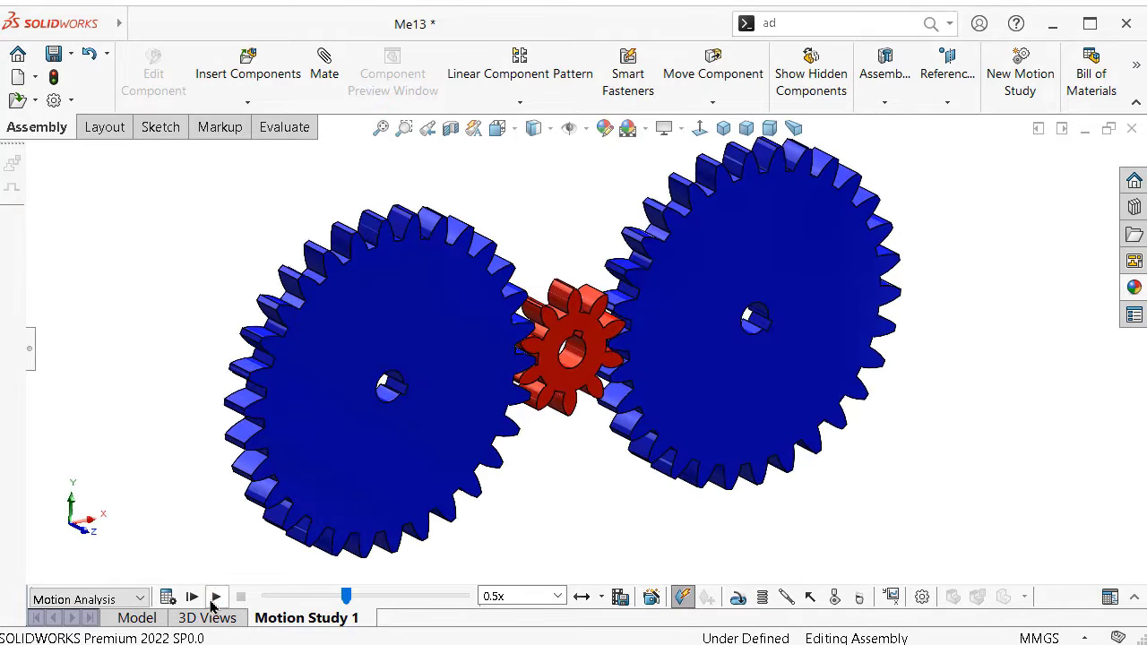
left_click(213, 598)
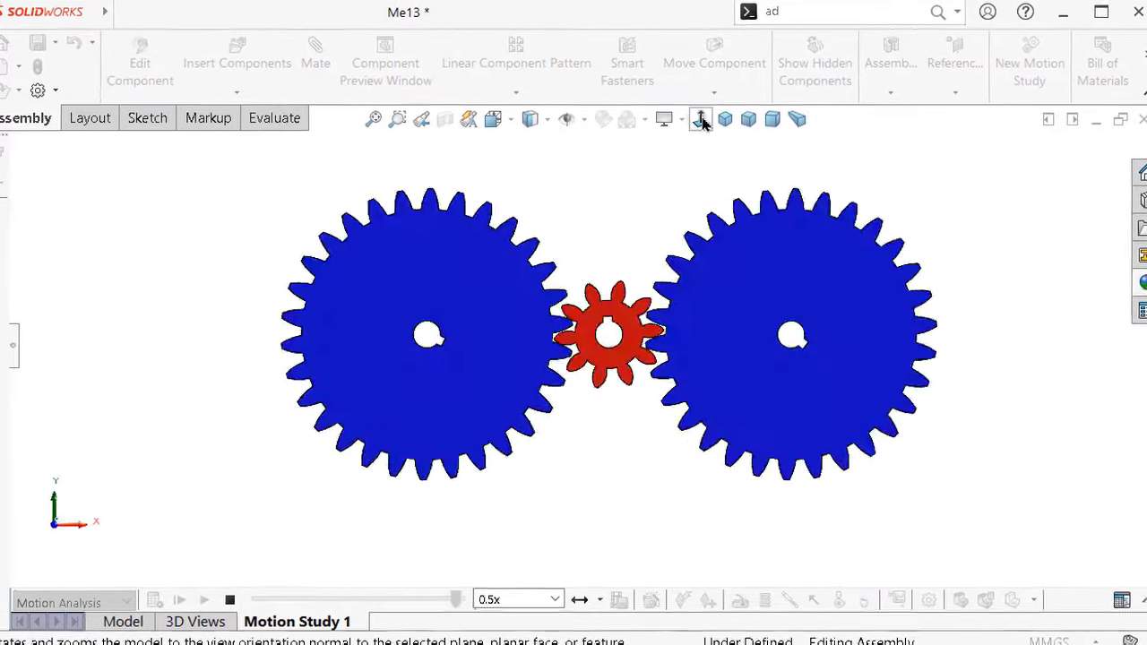
left_click(702, 121)
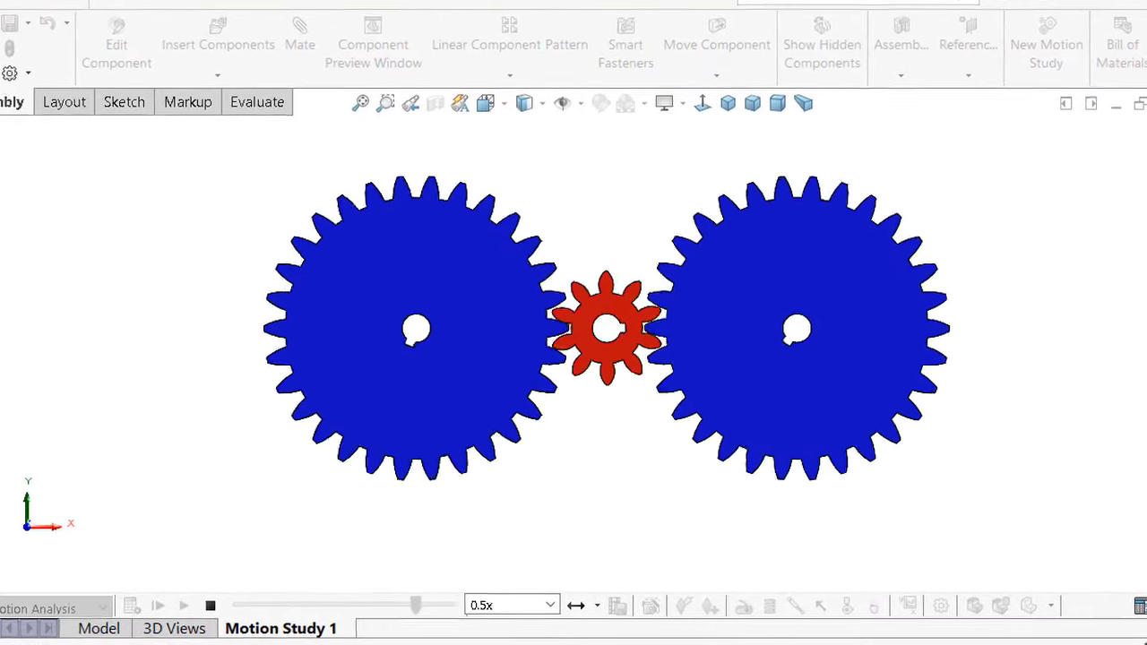